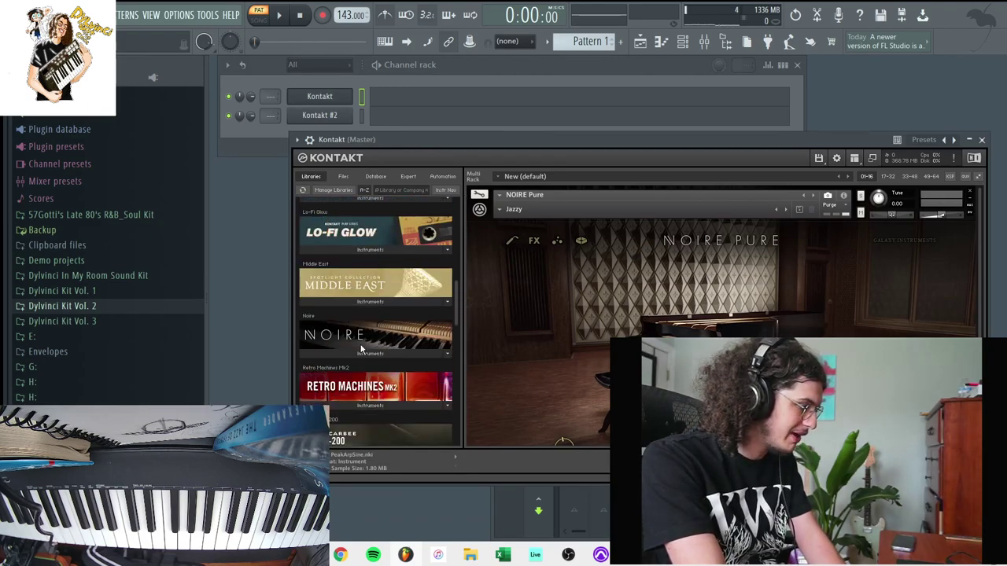
Step: Expand the Noire library's instrument list in Kontakt, and close the plugin window
{"action": "left_click", "coordinate": [369, 354]}
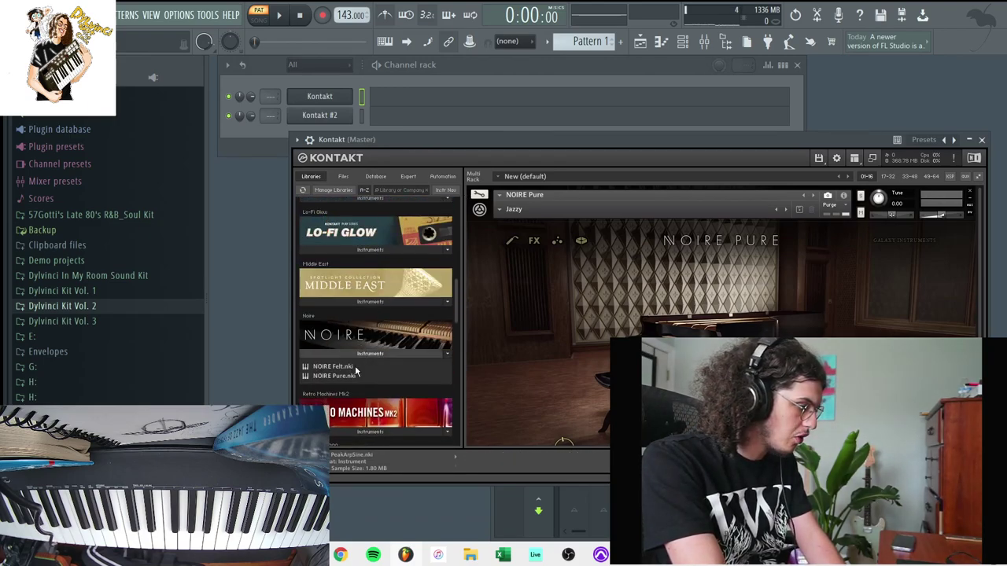
{"action": "left_click", "coordinate": [498, 210]}
{"action": "left_click", "coordinate": [980, 140]}
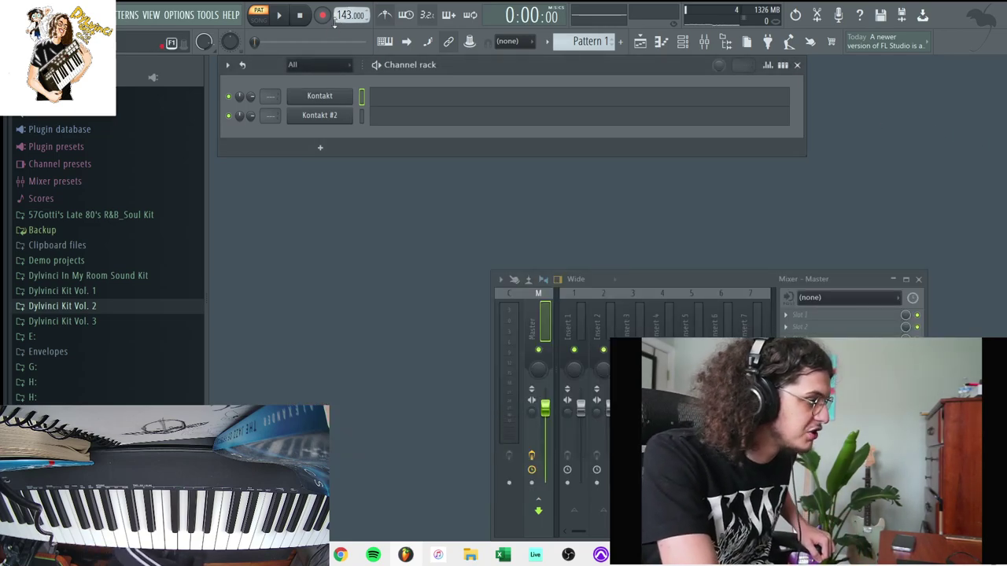
Step: Record a piano chord part as notes and automation into the first Kontakt channel, with its piano roll open
{"action": "left_click", "coordinate": [322, 16]}
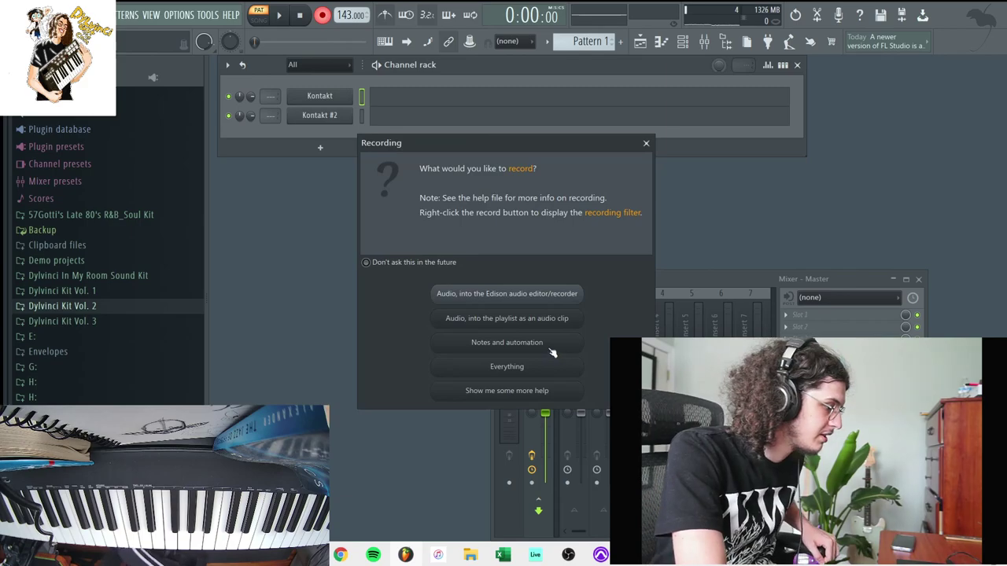
{"action": "left_click", "coordinate": [549, 346]}
{"action": "right_click", "coordinate": [355, 94]}
{"action": "left_click", "coordinate": [361, 96]}
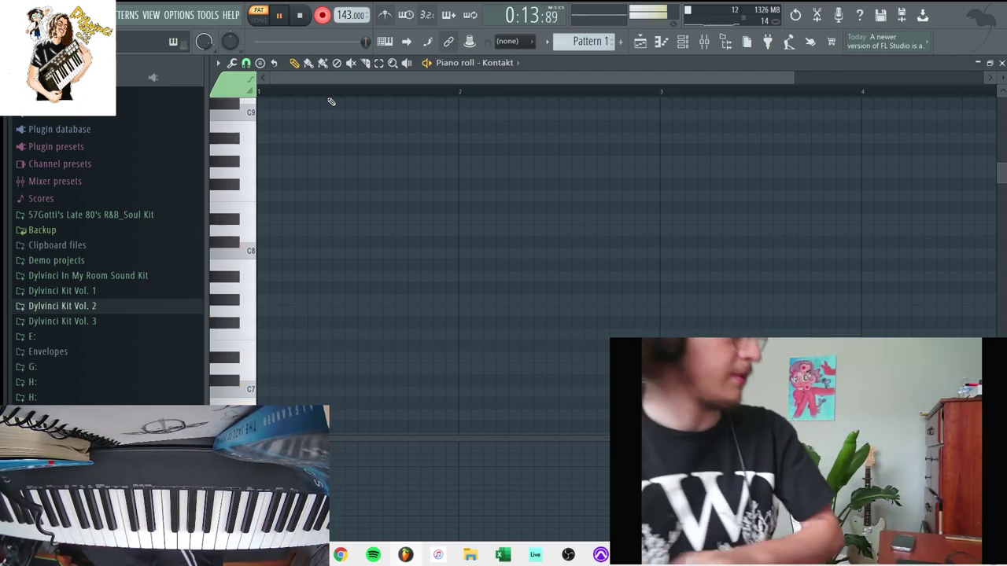
{"action": "key", "text": "space"}
Step: Shift all the recorded notes of the first Kontakt channel earlier so the first chord starts at bar 1
{"action": "scroll", "coordinate": [475, 155], "scroll_direction": "down", "scroll_amount": 5}
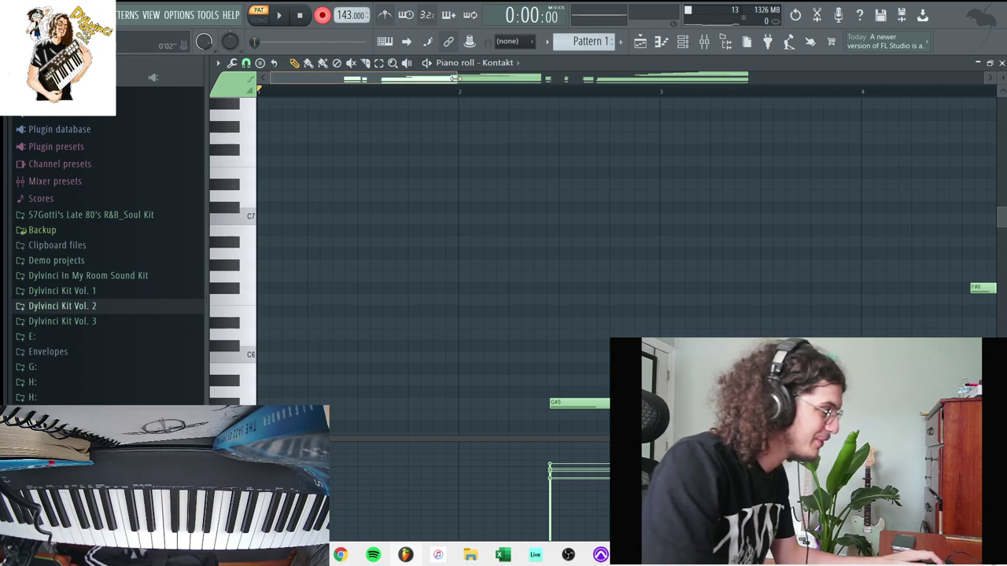
{"action": "left_click_drag", "start_coordinate": [455, 79], "coordinate": [903, 200]}
{"action": "left_click", "coordinate": [1000, 62]}
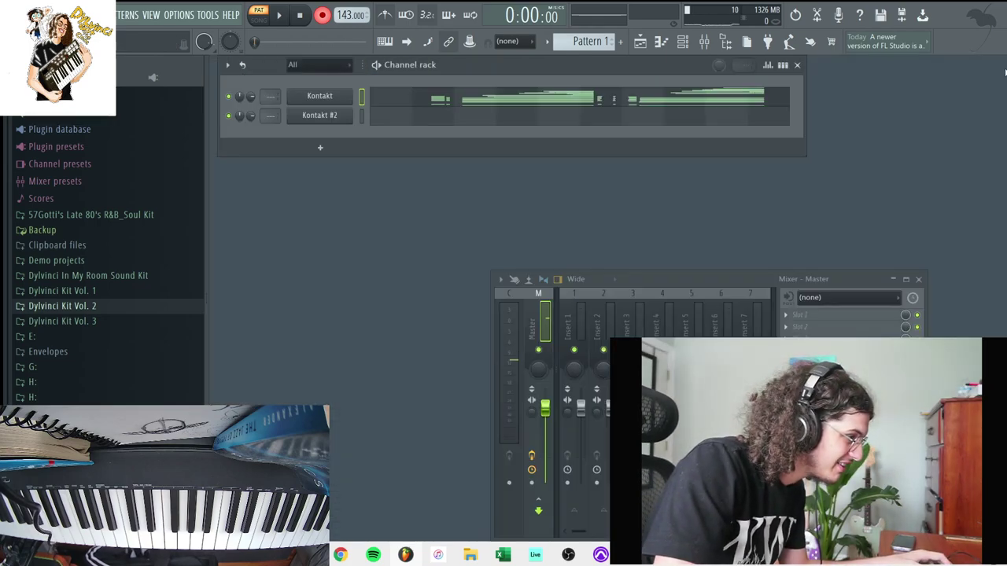
{"action": "right_click", "coordinate": [346, 95]}
{"action": "left_click", "coordinate": [378, 96]}
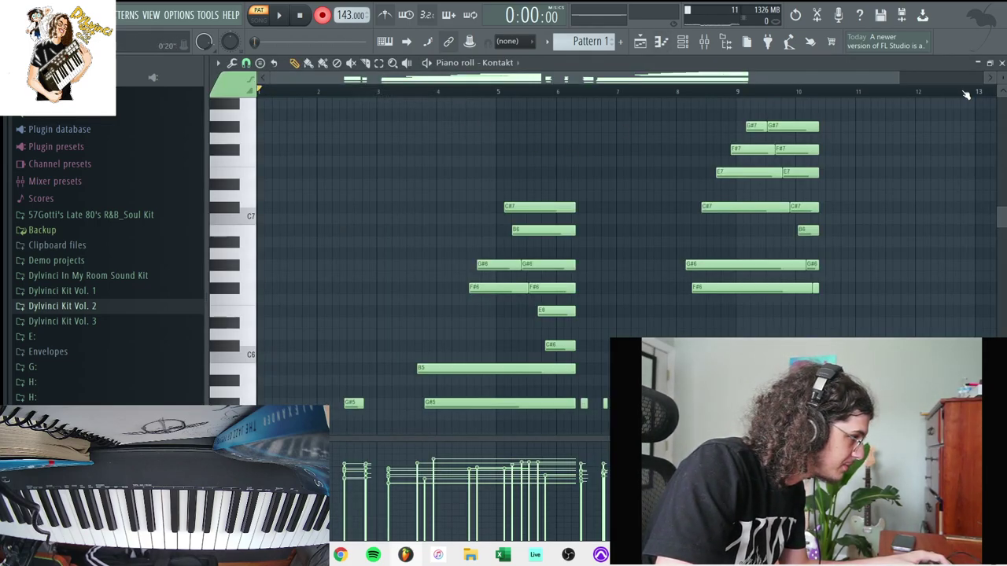
{"action": "scroll", "coordinate": [921, 191], "scroll_direction": "down", "scroll_amount": 5}
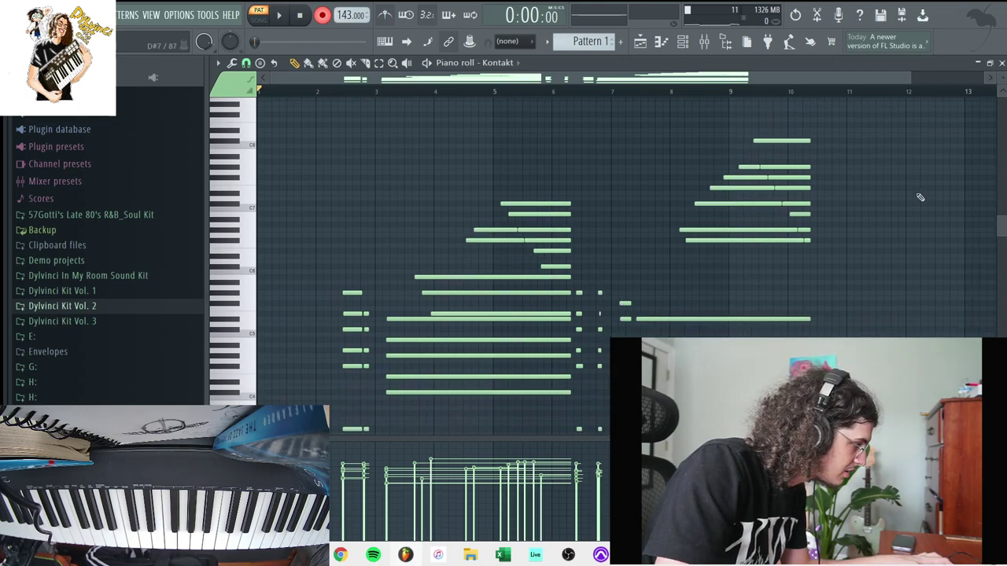
{"action": "scroll", "coordinate": [573, 268], "scroll_direction": "down", "scroll_amount": 2}
{"action": "key", "text": "shift+Left"}
{"action": "key", "text": "shift+Left"}
{"action": "key", "text": "shift+Left"}
{"action": "key", "text": "shift+Left"}
{"action": "key", "text": "shift+Left"}
{"action": "key", "text": "shift+Left"}
{"action": "key", "text": "shift+Left"}
{"action": "key", "text": "shift+Left"}
{"action": "key", "text": "shift+Left"}
{"action": "key", "text": "shift+Left"}
{"action": "key", "text": "shift+Left"}
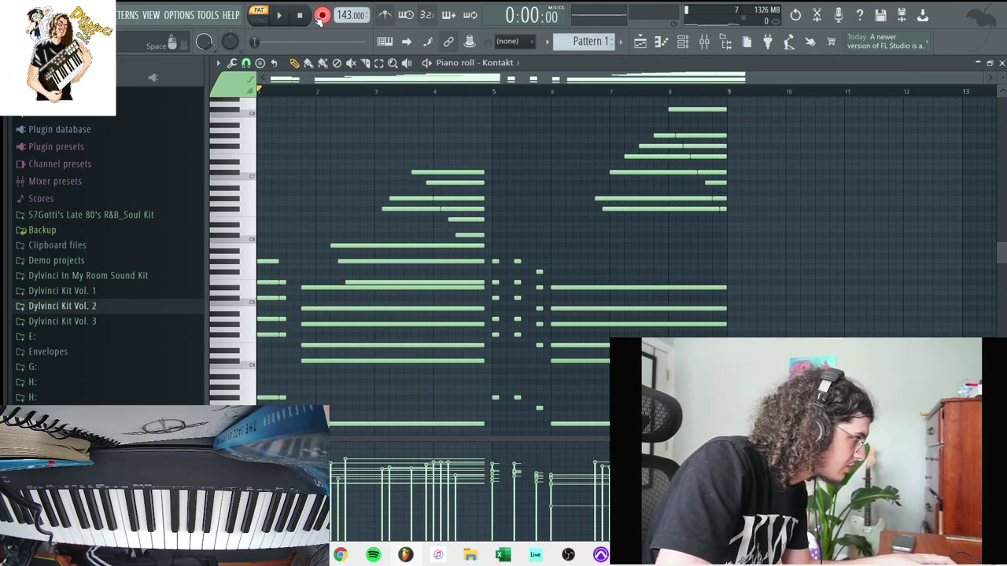
Step: Play the pattern and load RC-20 Retro Color in the first effect slot of mixer Insert 1
{"action": "key", "text": "space"}
{"action": "scroll", "coordinate": [753, 160], "scroll_direction": "down", "scroll_amount": 1}
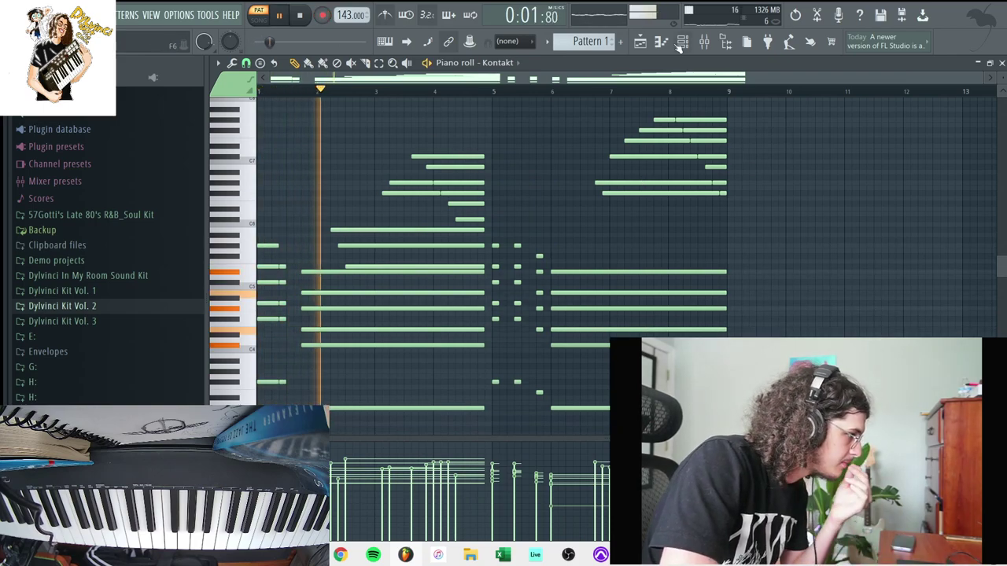
{"action": "left_click", "coordinate": [680, 45]}
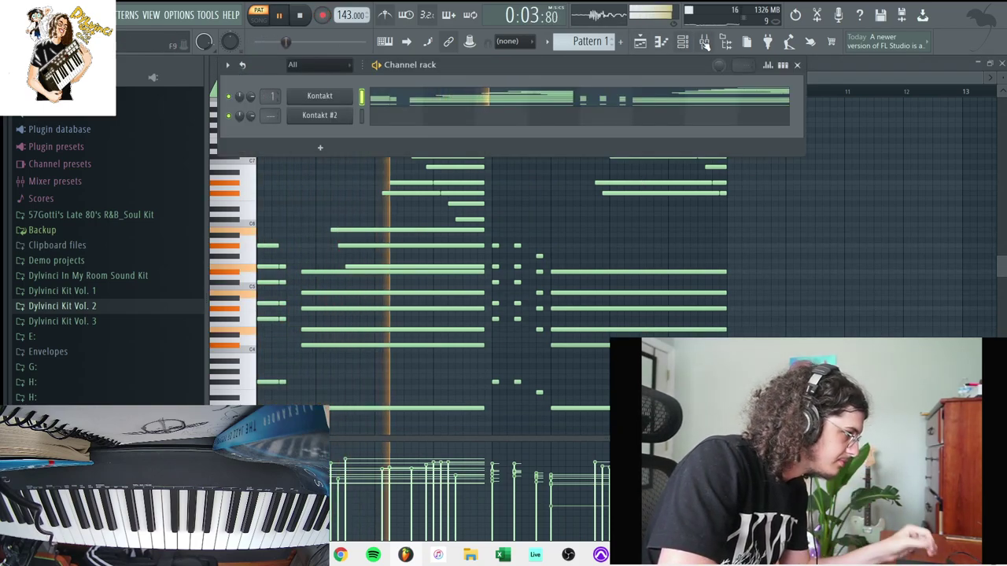
{"action": "left_click", "coordinate": [705, 45]}
{"action": "left_click", "coordinate": [788, 320]}
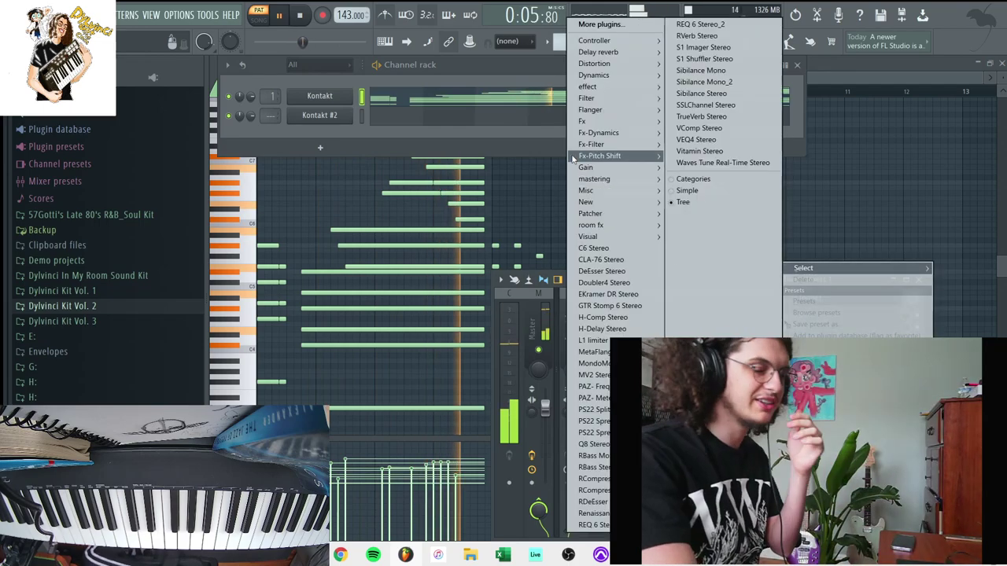
{"action": "mouse_move", "coordinate": [594, 87]}
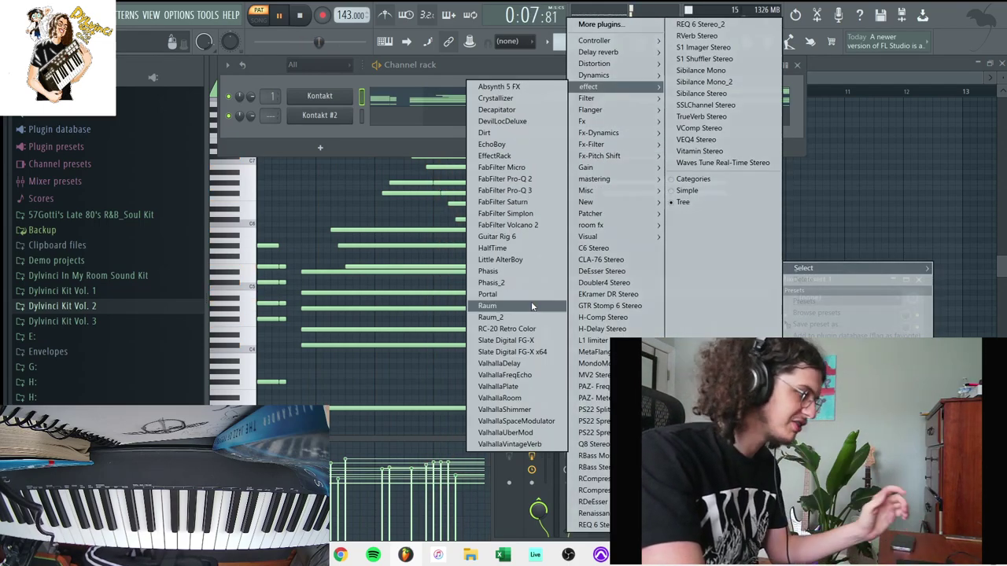
{"action": "left_click", "coordinate": [535, 329]}
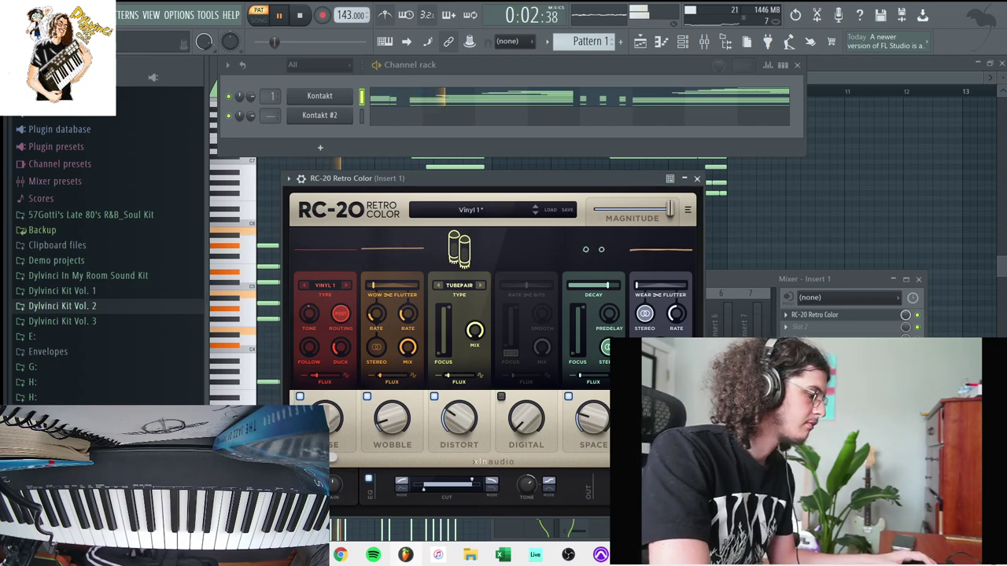
{"action": "left_click", "coordinate": [696, 179]}
Step: Route Kontakt #2 to mixer track 2, load RC-20 Retro Color on that insert, and stop playback
{"action": "left_click_drag", "start_coordinate": [268, 120], "coordinate": [268, 116]}
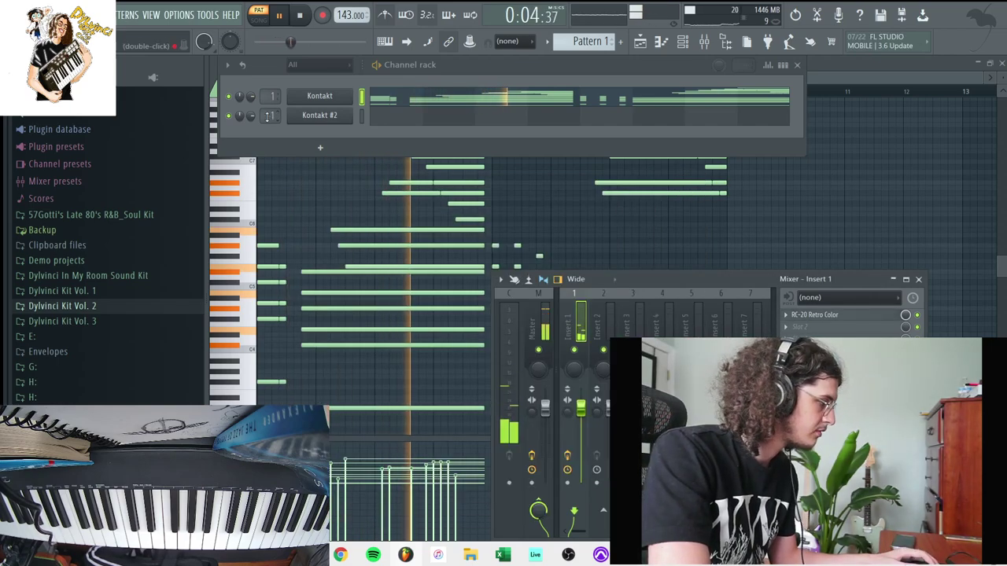
{"action": "left_click", "coordinate": [803, 325]}
{"action": "mouse_move", "coordinate": [600, 94]}
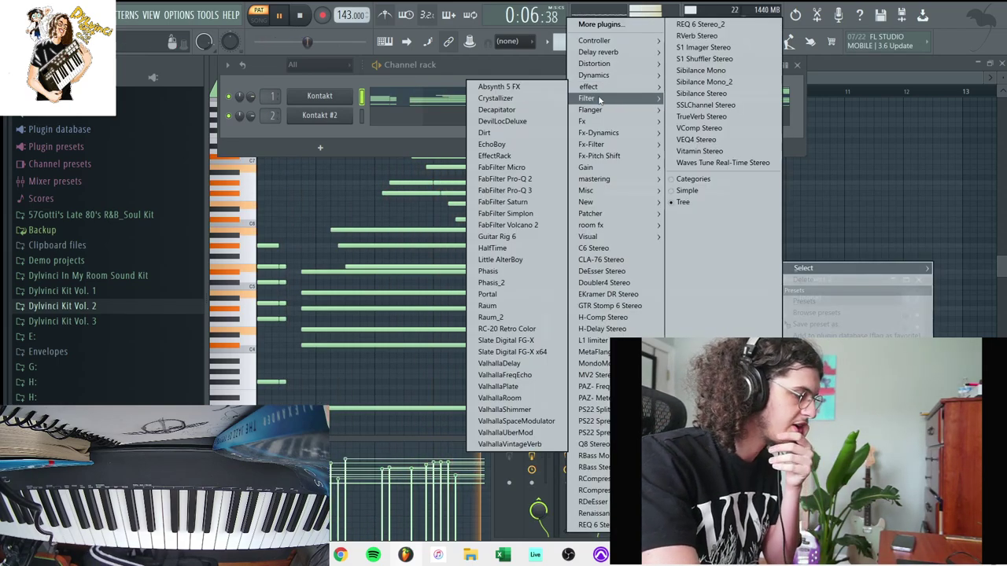
{"action": "left_click", "coordinate": [507, 329]}
{"action": "left_click", "coordinate": [627, 322]}
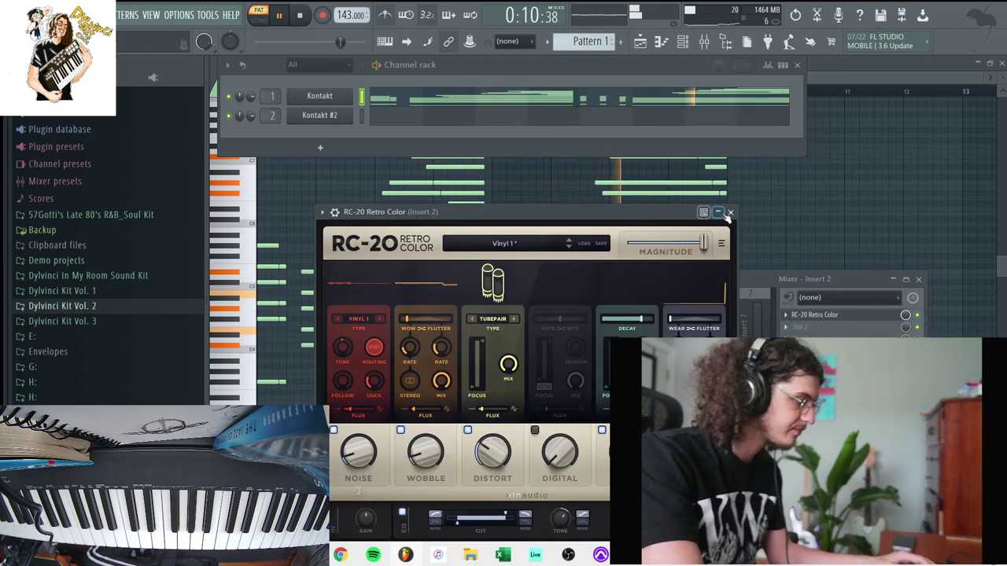
{"action": "left_click", "coordinate": [719, 212]}
{"action": "key", "text": "space"}
Step: Browse Kontakt #2's libraries to the Vintage Organs gospel presets, and close the plugin window
{"action": "left_click", "coordinate": [355, 118]}
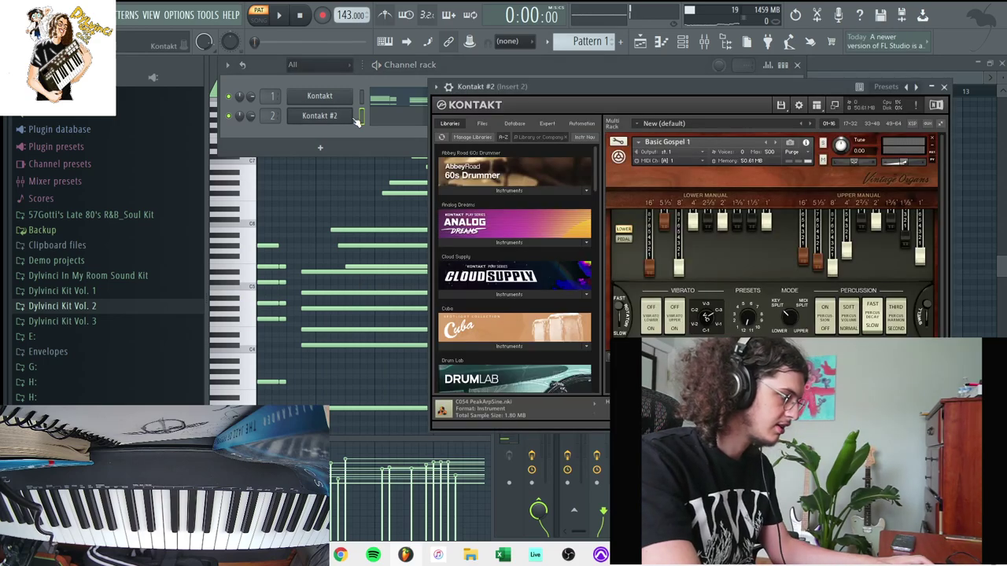
{"action": "scroll", "coordinate": [524, 298], "scroll_direction": "down", "scroll_amount": 15}
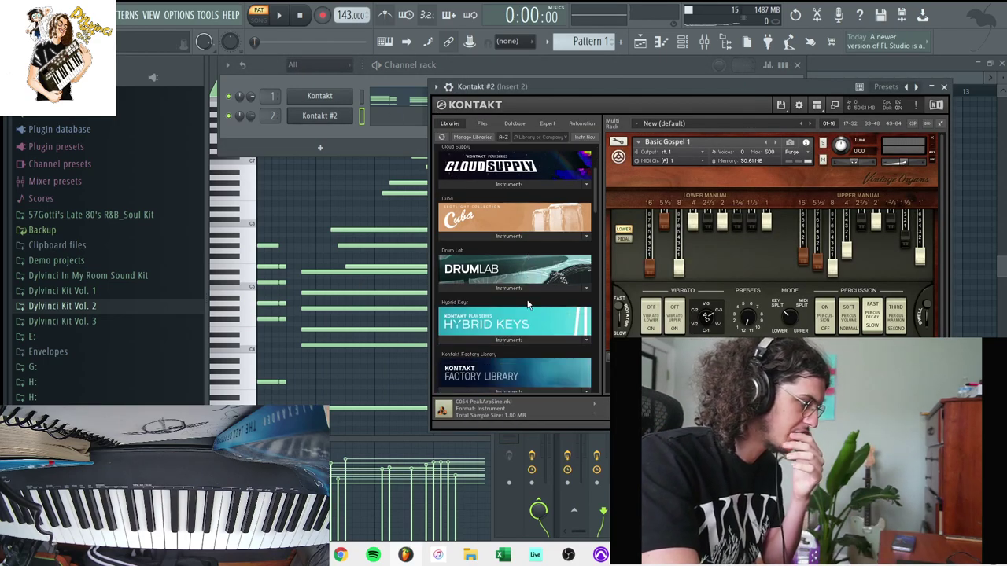
{"action": "scroll", "coordinate": [525, 298], "scroll_direction": "down", "scroll_amount": 10}
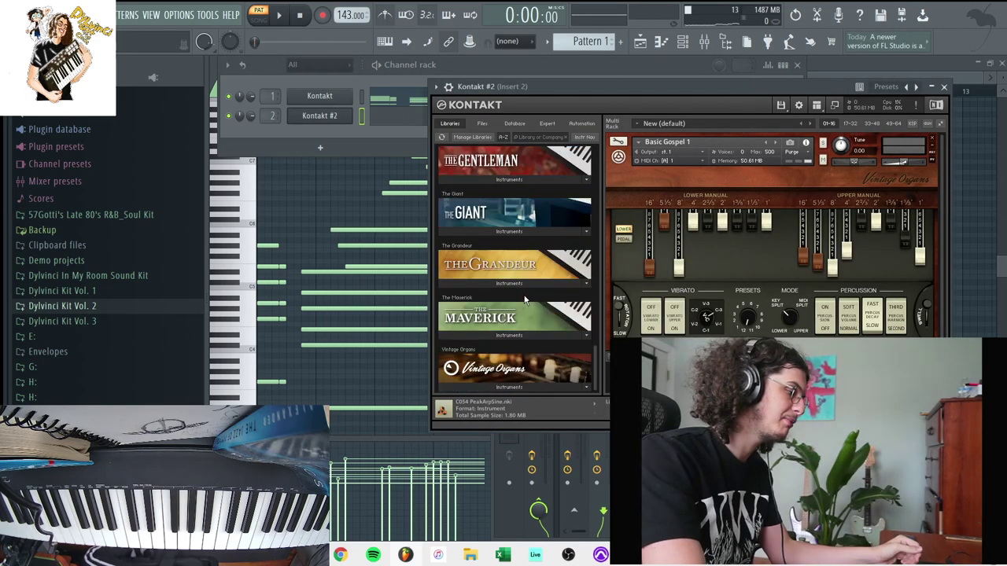
{"action": "left_click", "coordinate": [507, 387]}
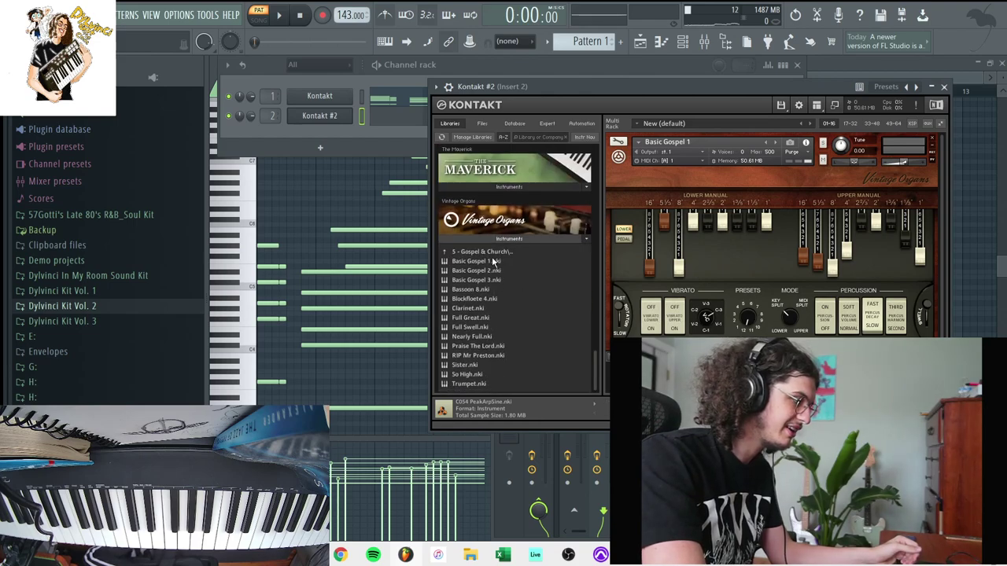
{"action": "left_click", "coordinate": [944, 87]}
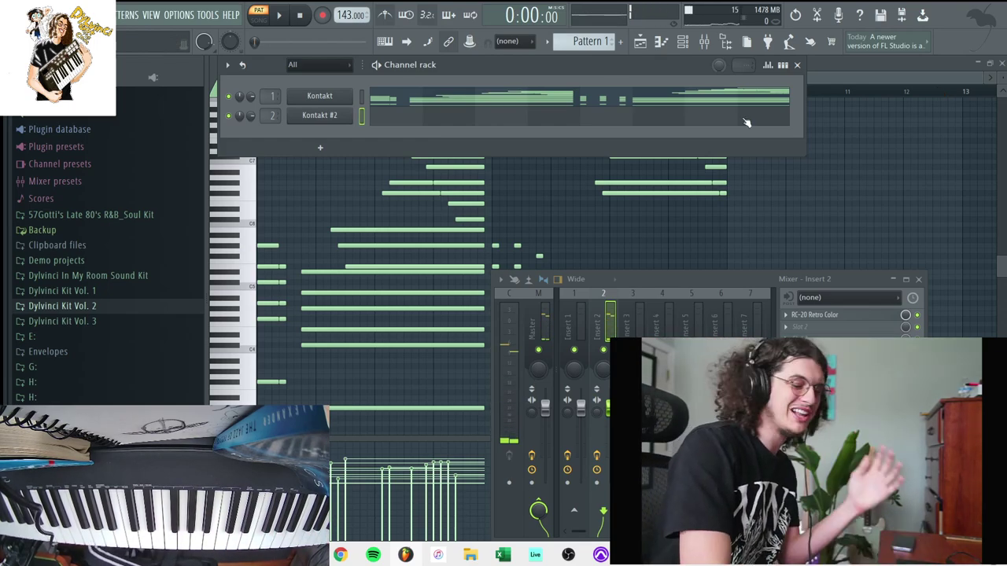
Step: Record an organ melody as notes and automation into the Kontakt #2 channel over the existing chords
{"action": "left_click", "coordinate": [321, 15]}
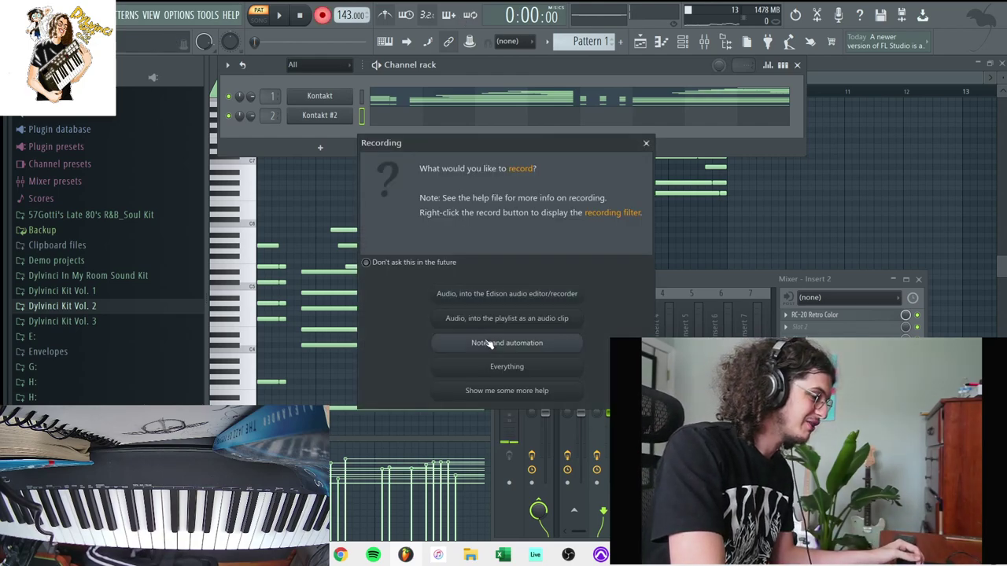
{"action": "left_click", "coordinate": [488, 343]}
{"action": "right_click", "coordinate": [378, 114]}
{"action": "left_click", "coordinate": [382, 117]}
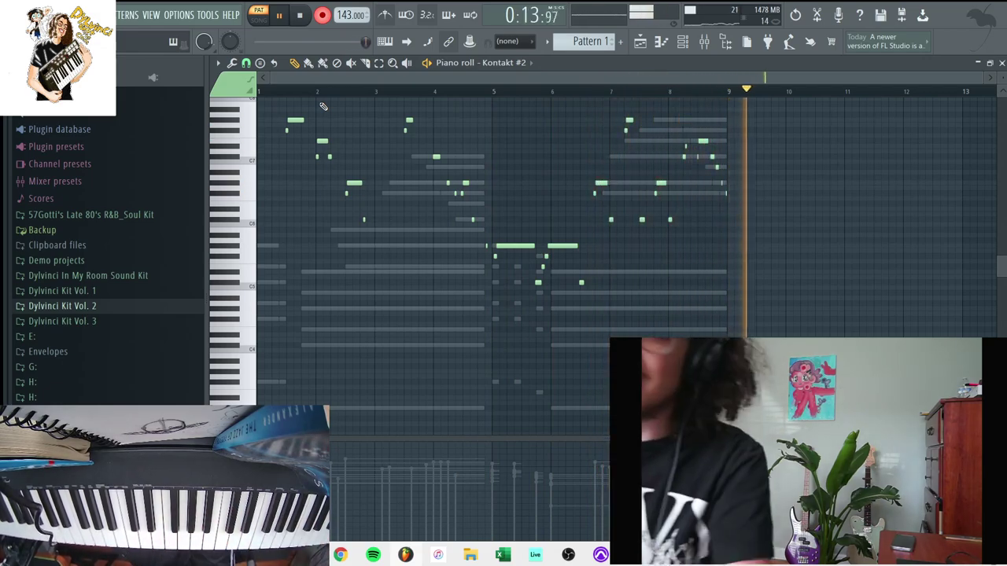
{"action": "key", "text": "space"}
Step: Play back the pattern with the recorded organ melody and bring up the channel rack
{"action": "key", "text": "space"}
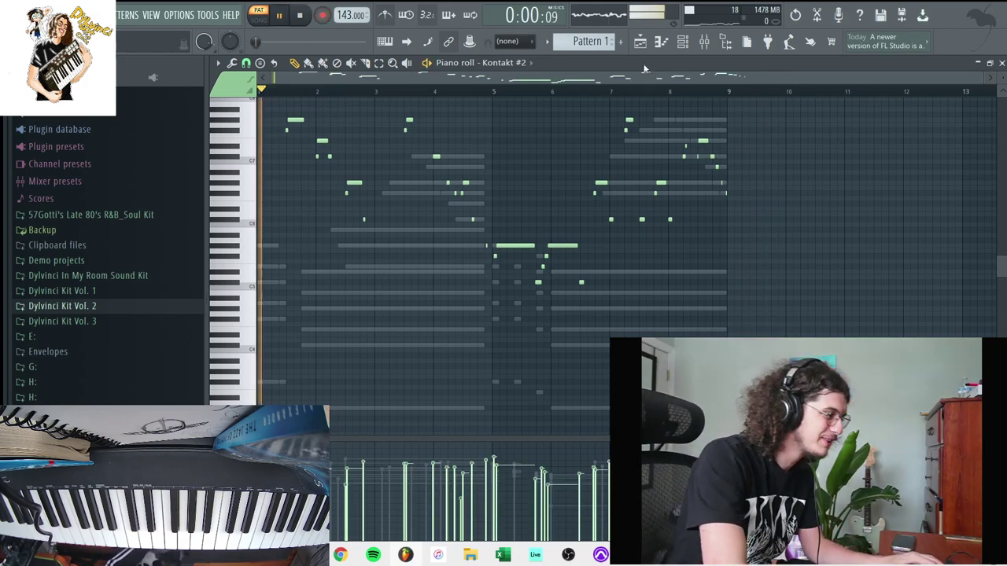
{"action": "key", "text": "F6"}
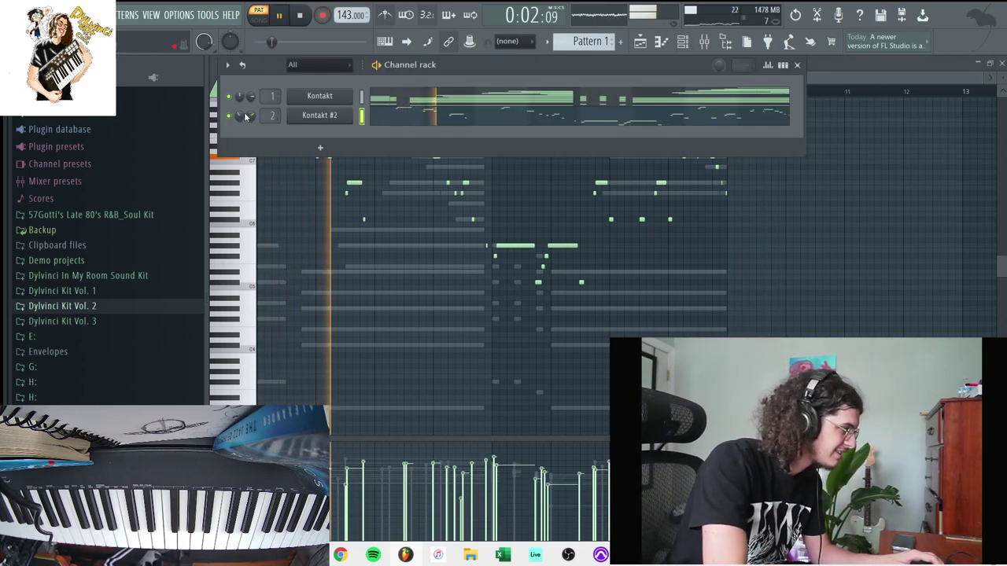
{"action": "right_click", "coordinate": [244, 116]}
{"action": "key", "text": "Escape"}
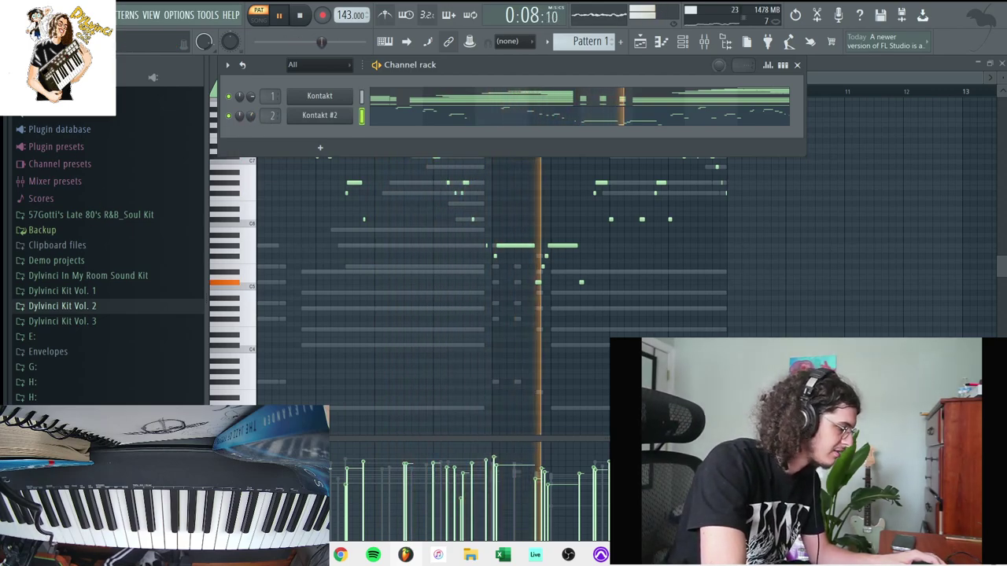
Step: Launch the Splice app and stop the pattern playback in FL Studio
{"action": "key", "text": "super"}
{"action": "type", "text": "spl"}
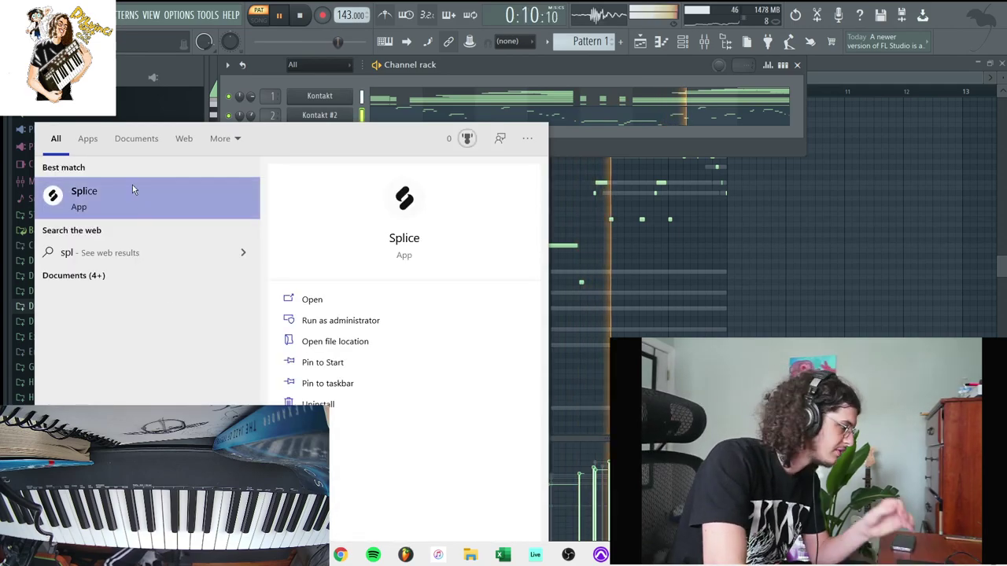
{"action": "left_click", "coordinate": [132, 189]}
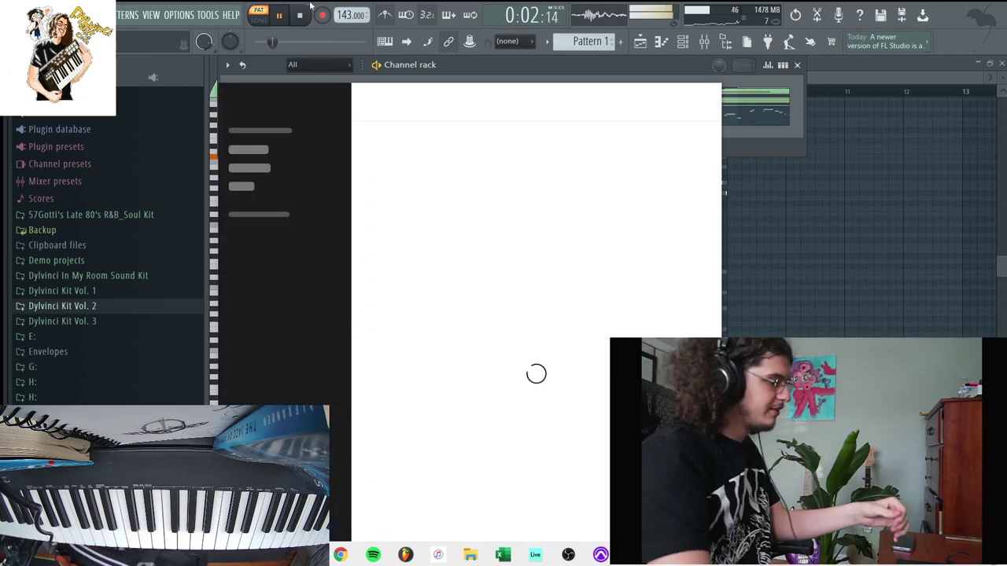
{"action": "left_click", "coordinate": [300, 15]}
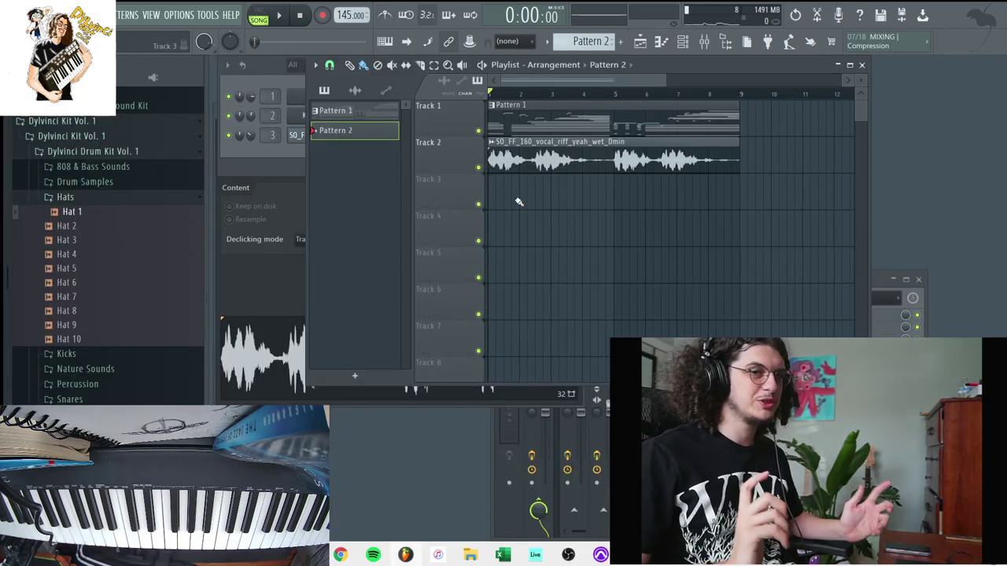
Step: Open the channel settings of the vocal riff sample SO_FF_160_vocal_riff_yeah_wet_Dmin, and bring the channel rack forward
{"action": "left_click", "coordinate": [524, 168]}
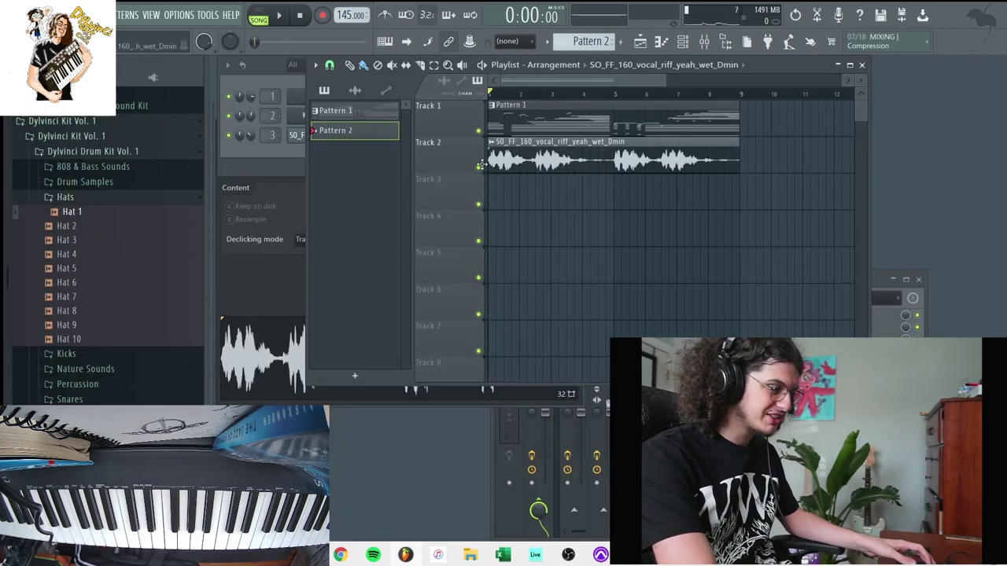
{"action": "left_click", "coordinate": [298, 135]}
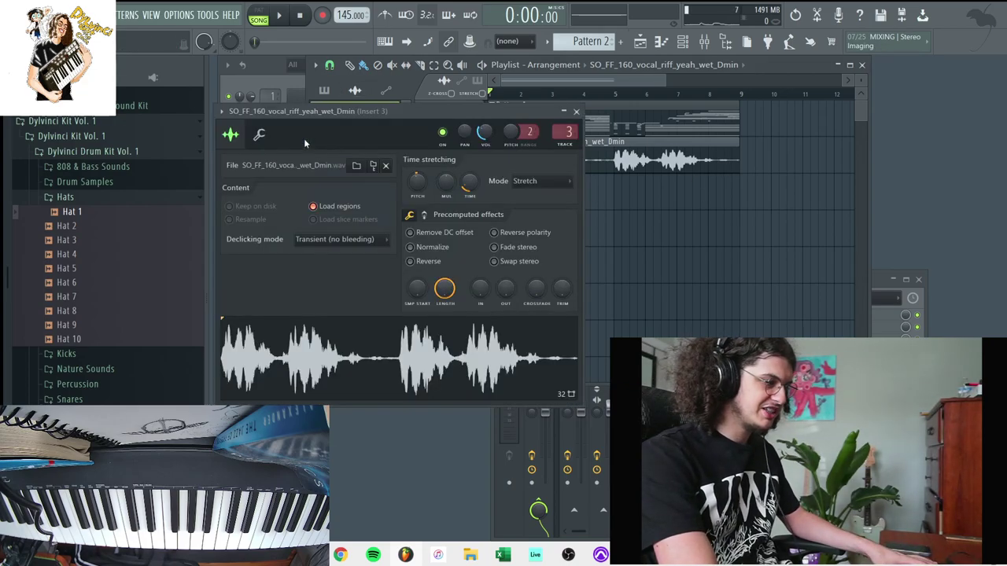
{"action": "left_click", "coordinate": [274, 70]}
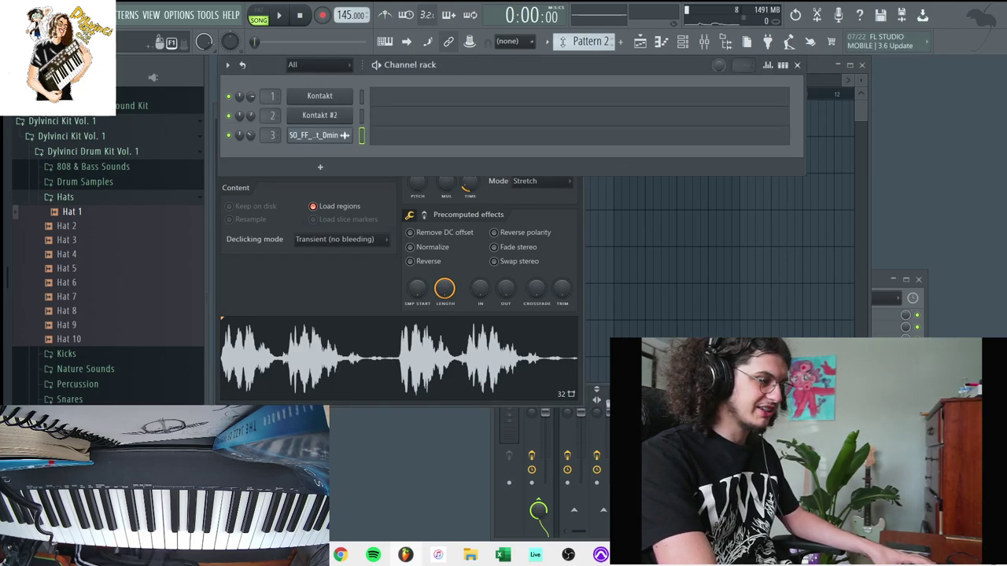
Step: Switch back to Pattern 1 and play the playlist arrangement with the vocal riff
{"action": "scroll", "coordinate": [562, 44], "scroll_direction": "up", "scroll_amount": 1}
{"action": "right_click", "coordinate": [636, 224]}
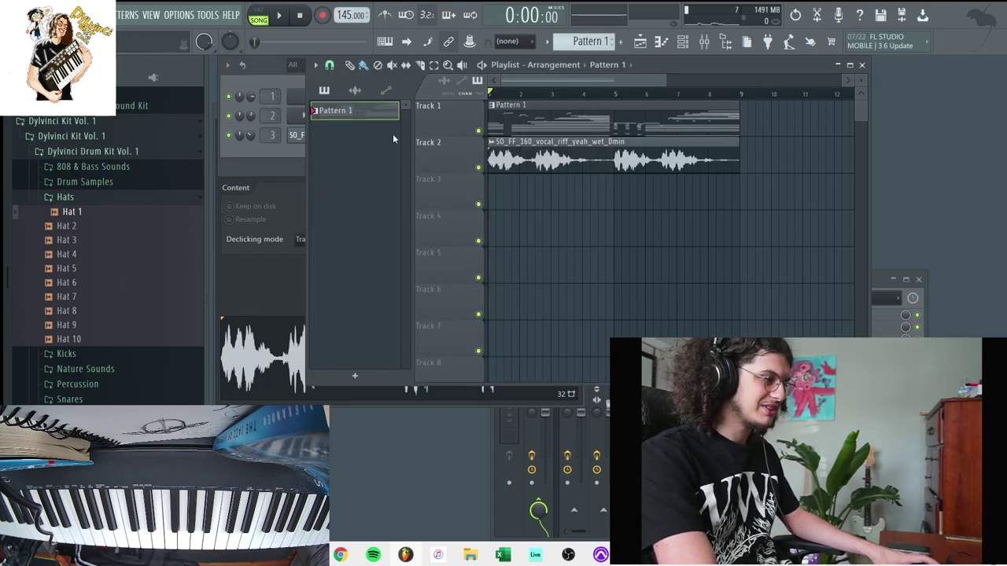
{"action": "key", "text": "space"}
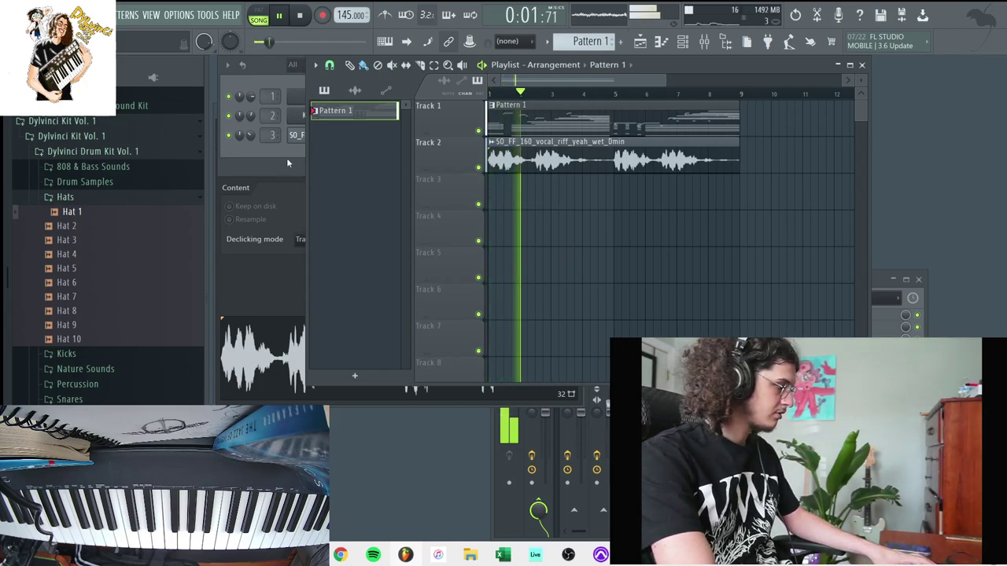
Step: Collapse the Hats folder in the sample browser
{"action": "left_click", "coordinate": [286, 157]}
{"action": "scroll", "coordinate": [94, 214], "scroll_direction": "up", "scroll_amount": 3}
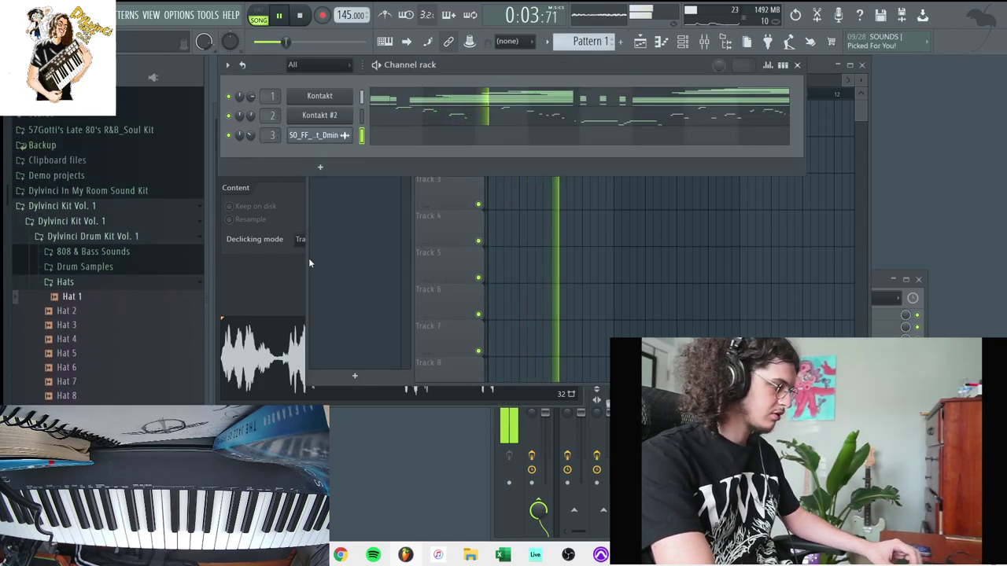
{"action": "right_click", "coordinate": [524, 281]}
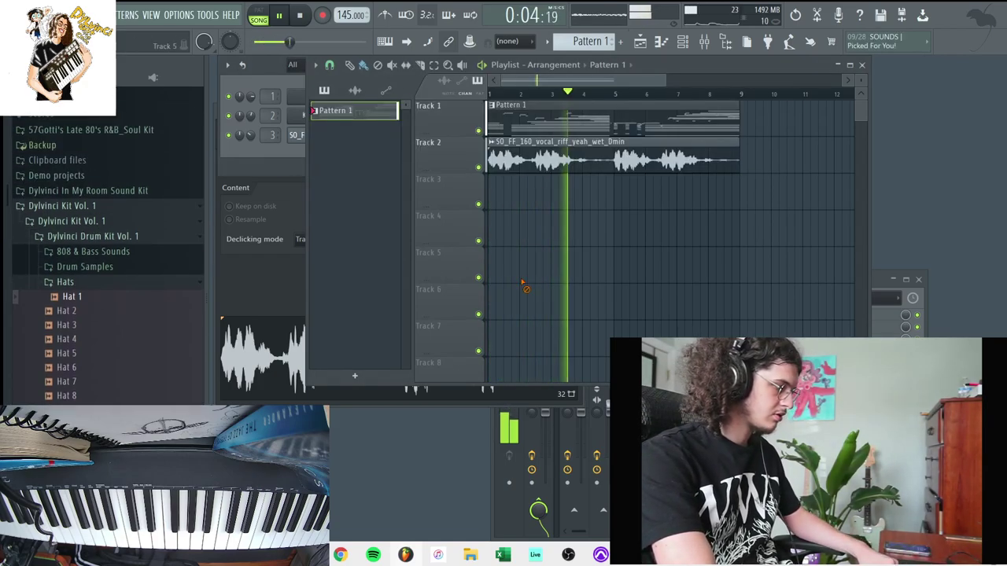
{"action": "left_click", "coordinate": [141, 279]}
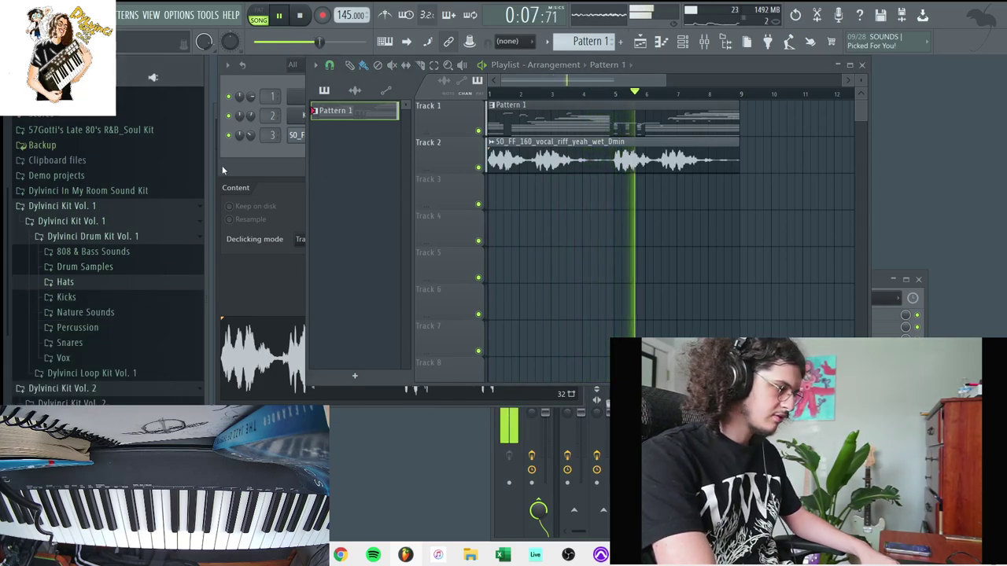
Step: Examine the organ melody of Kontakt #2 in the piano roll during playback, and stop the song
{"action": "left_click", "coordinate": [273, 81]}
{"action": "right_click", "coordinate": [340, 116]}
{"action": "left_click", "coordinate": [386, 115]}
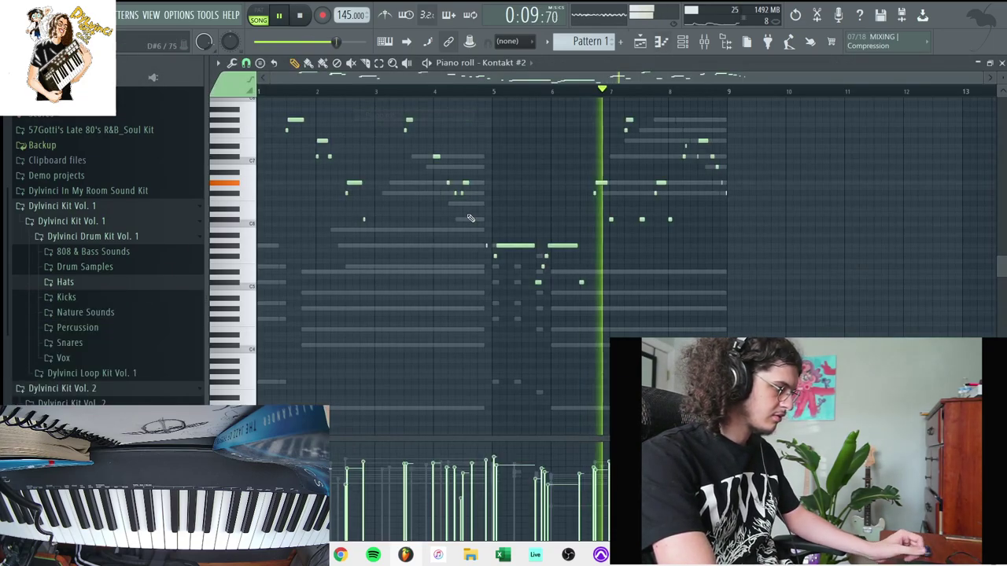
{"action": "scroll", "coordinate": [467, 215], "scroll_direction": "up", "scroll_amount": 1}
{"action": "left_click_drag", "start_coordinate": [983, 78], "coordinate": [768, 161]}
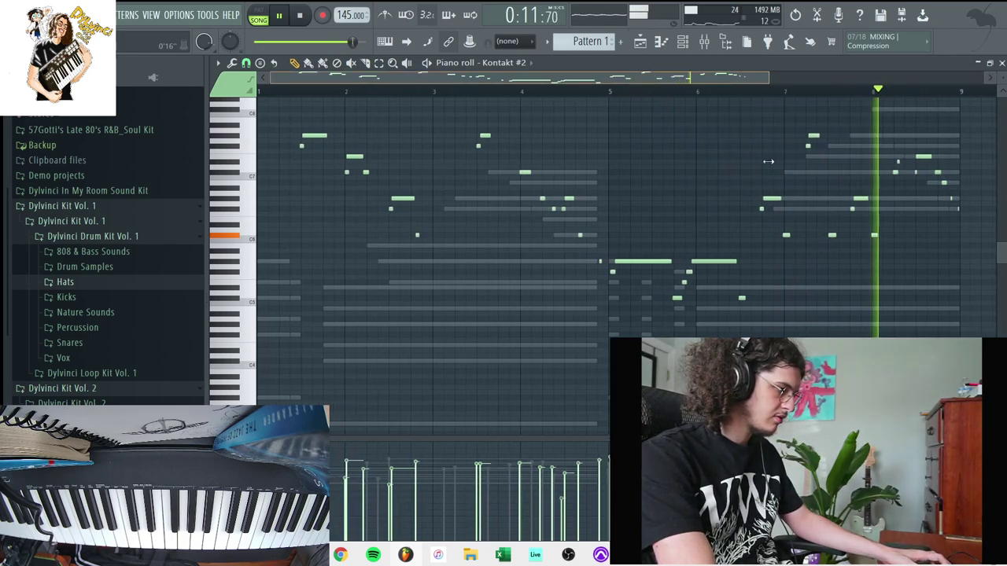
{"action": "key", "text": "space"}
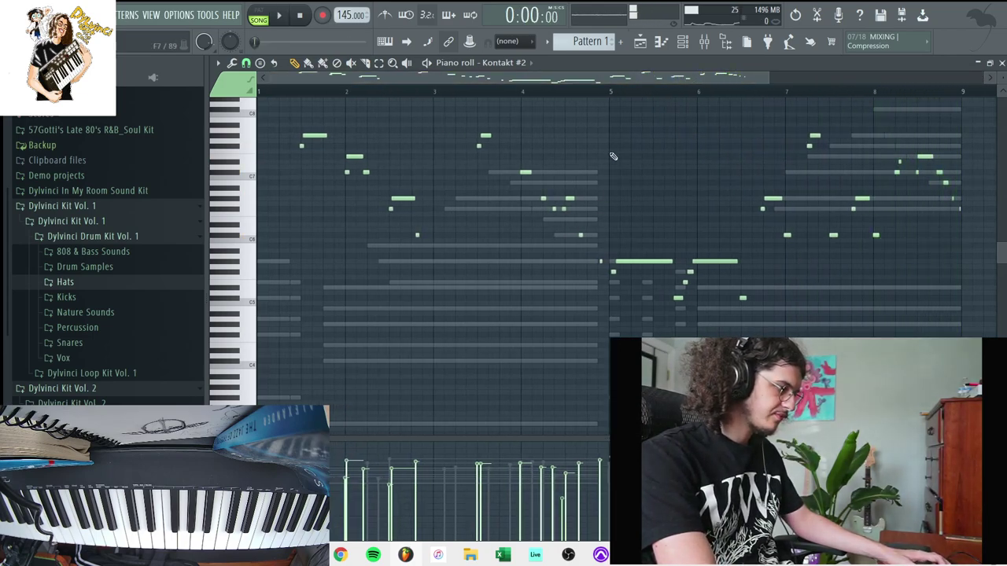
{"action": "left_click", "coordinate": [543, 198]}
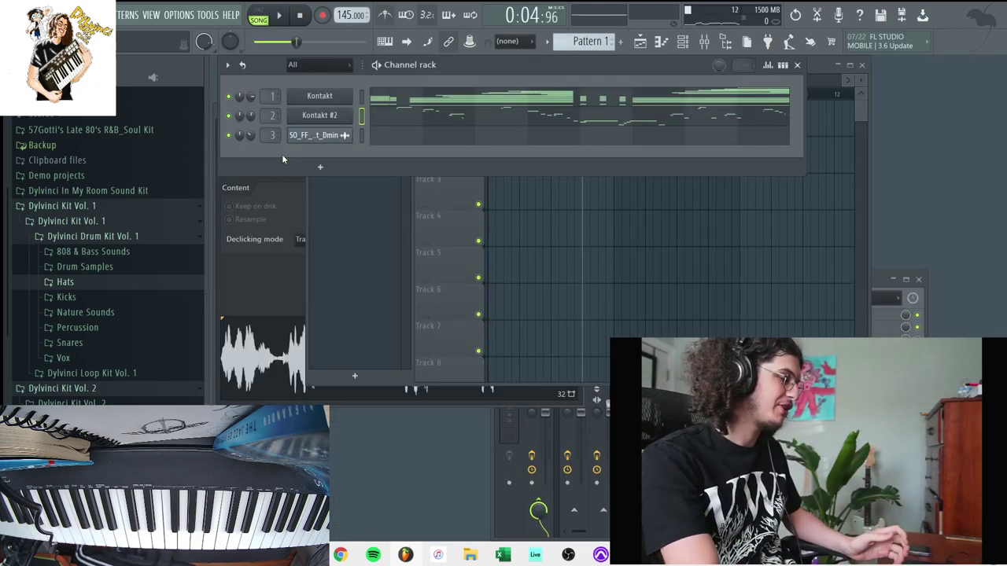
Step: Add Hat 4 from the Hats folder as a new channel, fill each 2 steps with hits, and start playback
{"action": "left_click", "coordinate": [100, 288]}
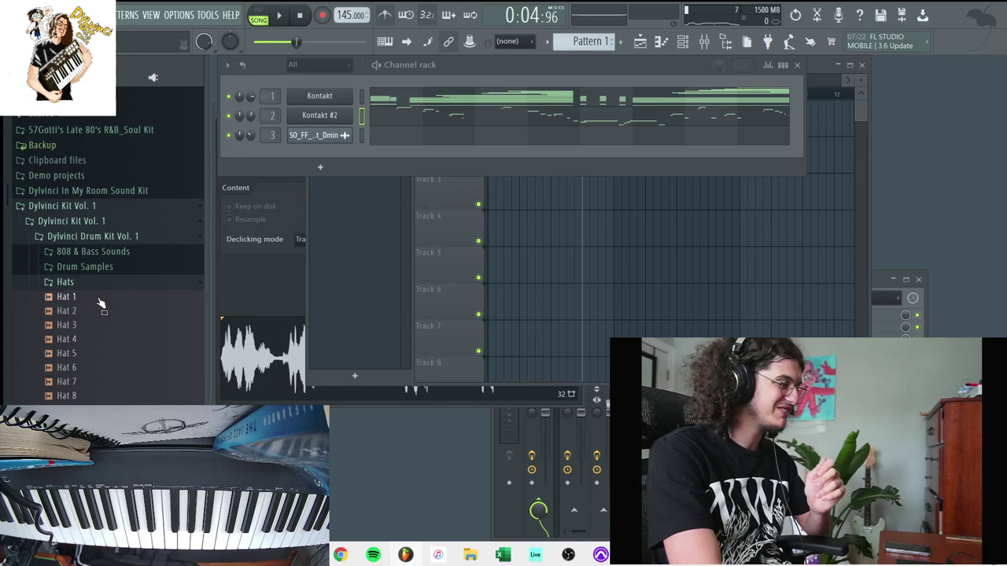
{"action": "scroll", "coordinate": [101, 304], "scroll_direction": "down", "scroll_amount": 2}
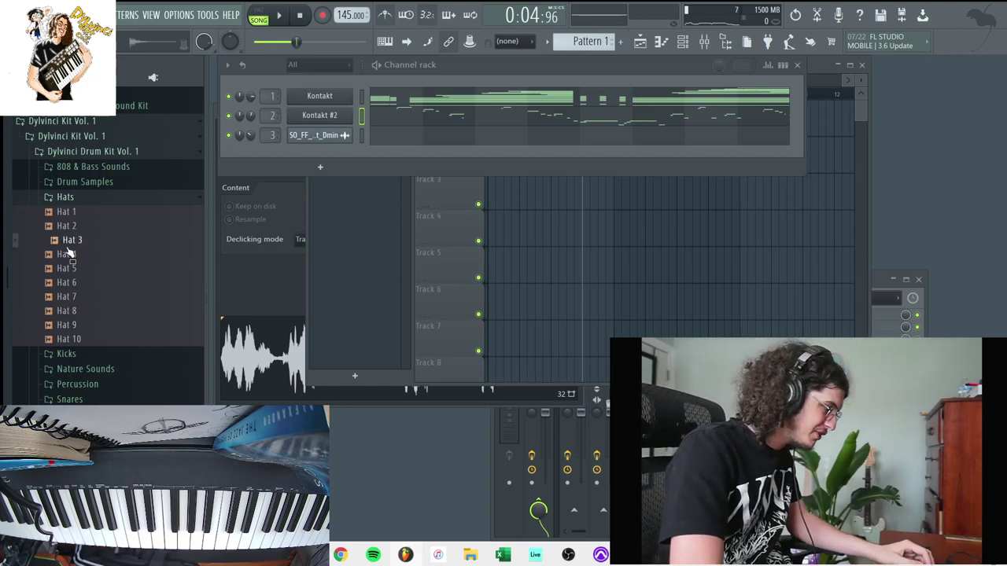
{"action": "left_click_drag", "start_coordinate": [344, 171], "coordinate": [331, 156]}
{"action": "right_click", "coordinate": [291, 154]}
{"action": "left_click", "coordinate": [487, 195]}
{"action": "key", "text": "space"}
Step: Make the Hat 4 channel cut itself and restart the song from the beginning
{"action": "right_click", "coordinate": [331, 156]}
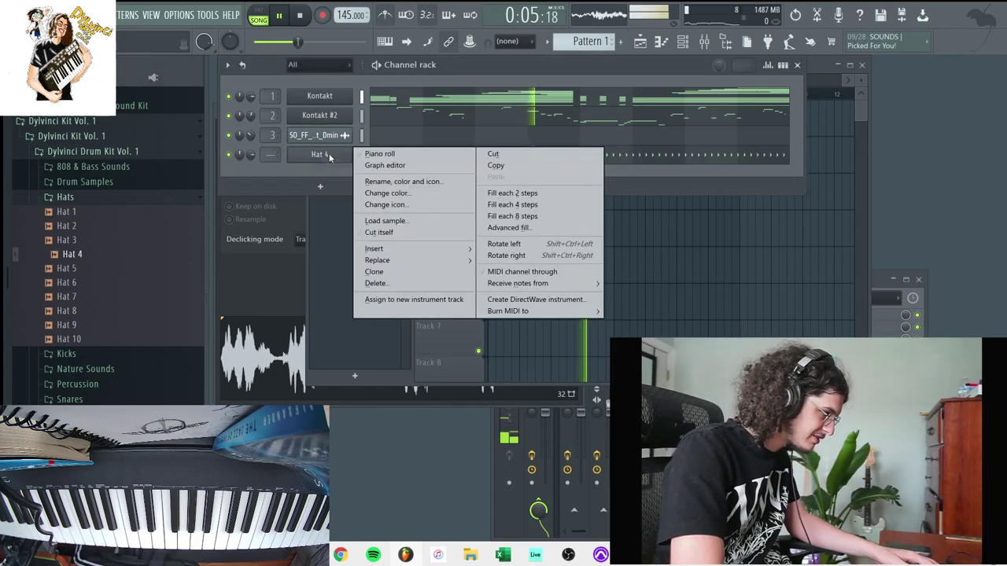
{"action": "left_click", "coordinate": [409, 233]}
{"action": "left_click", "coordinate": [301, 19]}
{"action": "key", "text": "space"}
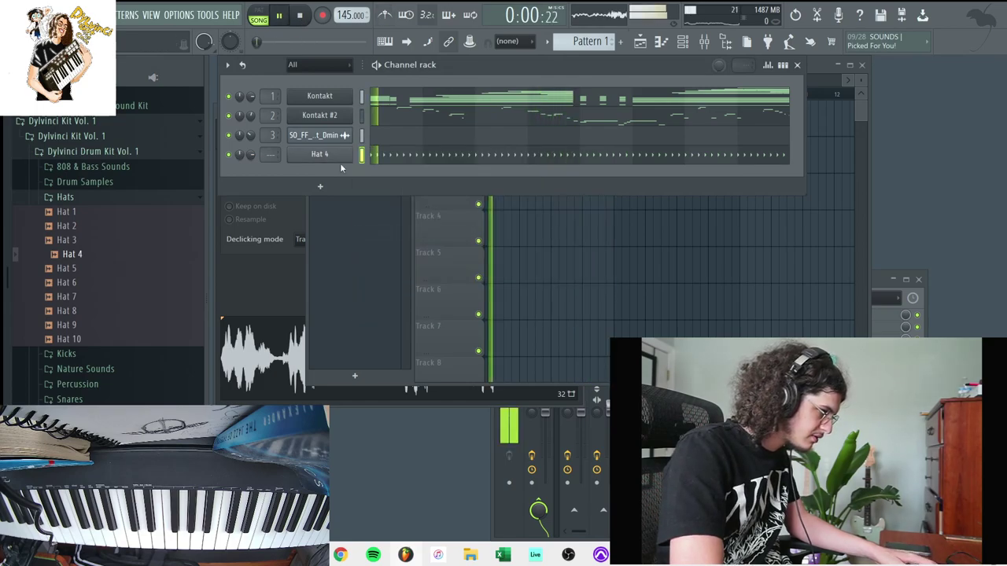
Step: Apply the articulator to the Hat 4 notes in the piano roll
{"action": "right_click", "coordinate": [345, 154]}
{"action": "left_click", "coordinate": [354, 150]}
{"action": "key", "text": "alt+l"}
{"action": "key", "text": "space"}
{"action": "key", "text": "space"}
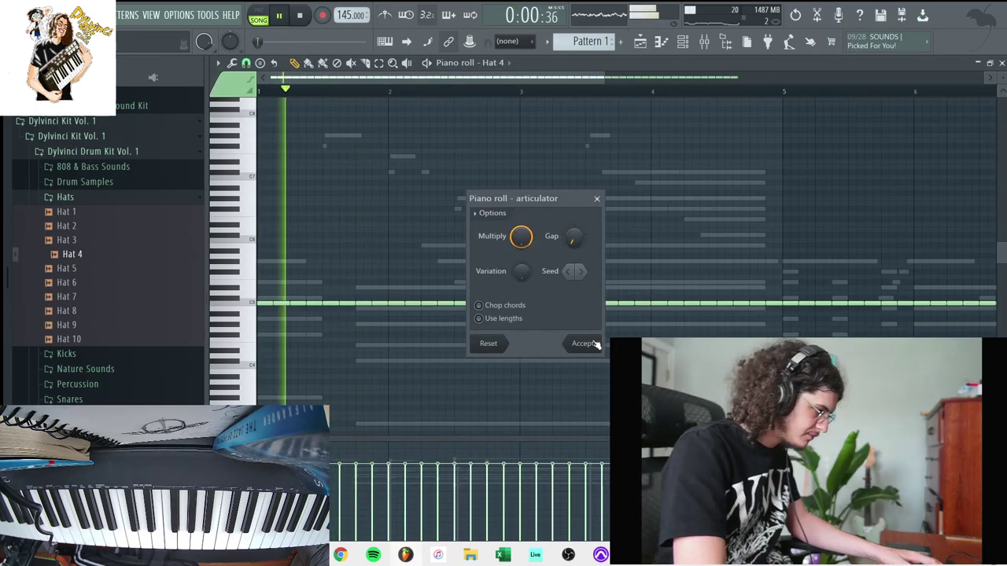
{"action": "left_click", "coordinate": [593, 344]}
Step: Set the project tempo to 151 BPM and delete one hat note in the middle of bar 1
{"action": "key", "text": "space"}
{"action": "key", "text": "space"}
{"action": "key", "text": "space"}
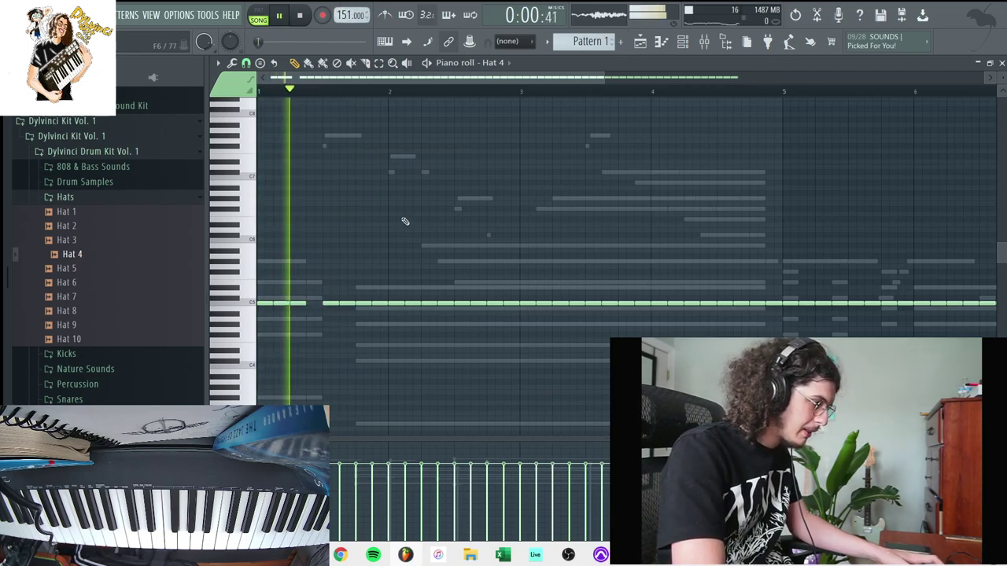
Step: Chop the hat note near the end of bar 1 into two and delete the hats just before it
{"action": "left_click", "coordinate": [364, 304], "text": "ctrl"}
{"action": "key", "text": "alt+u"}
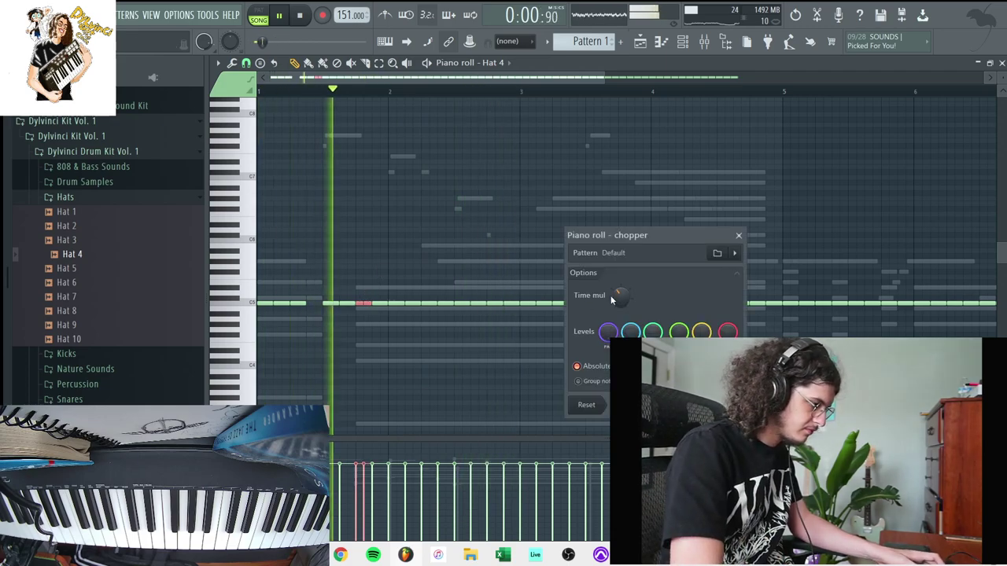
{"action": "key", "text": "Return"}
{"action": "key", "text": "space"}
{"action": "right_click", "coordinate": [343, 304]}
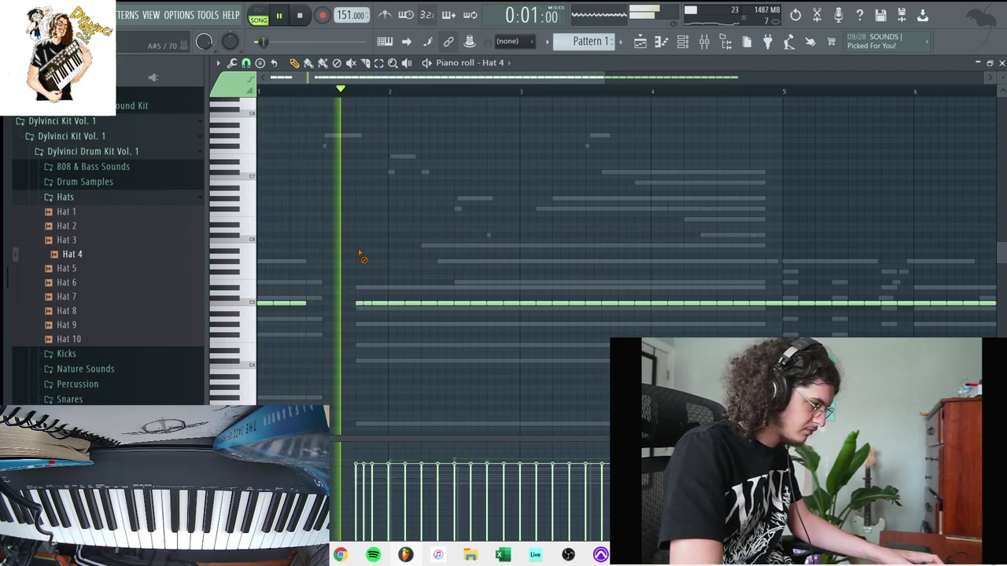
{"action": "key", "text": "space"}
Step: Chop a hat note late in bar 2 into four, lower its last two hits, and move the following note down to C4
{"action": "left_click", "coordinate": [495, 303]}
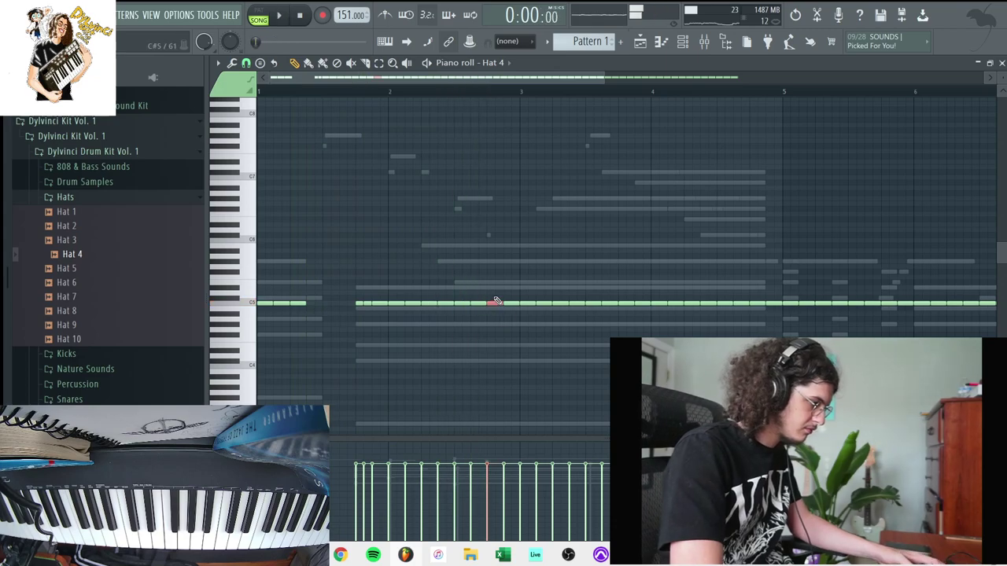
{"action": "key", "text": "ctrl+u"}
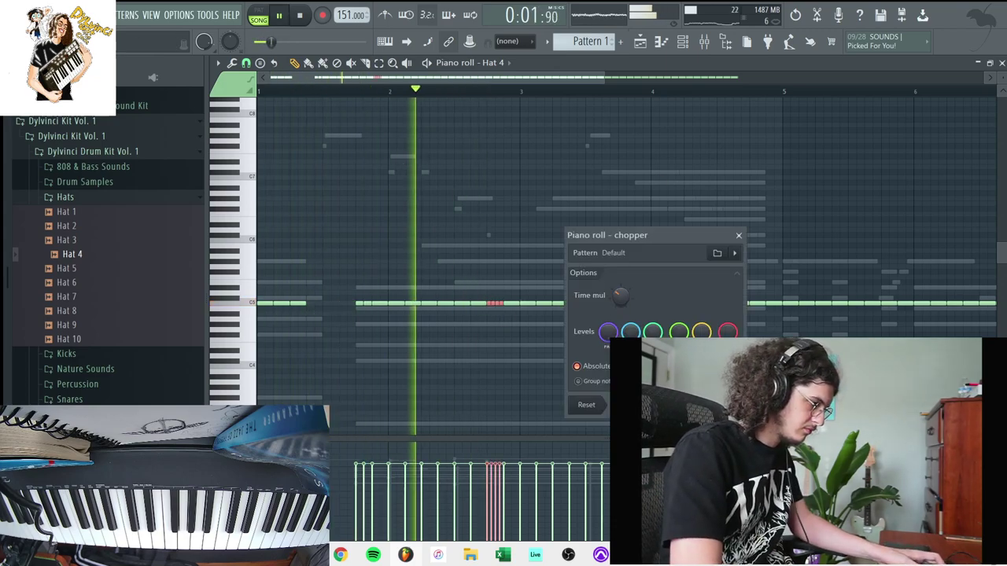
{"action": "key", "text": "Return"}
{"action": "left_click_drag", "start_coordinate": [509, 303], "coordinate": [511, 366]}
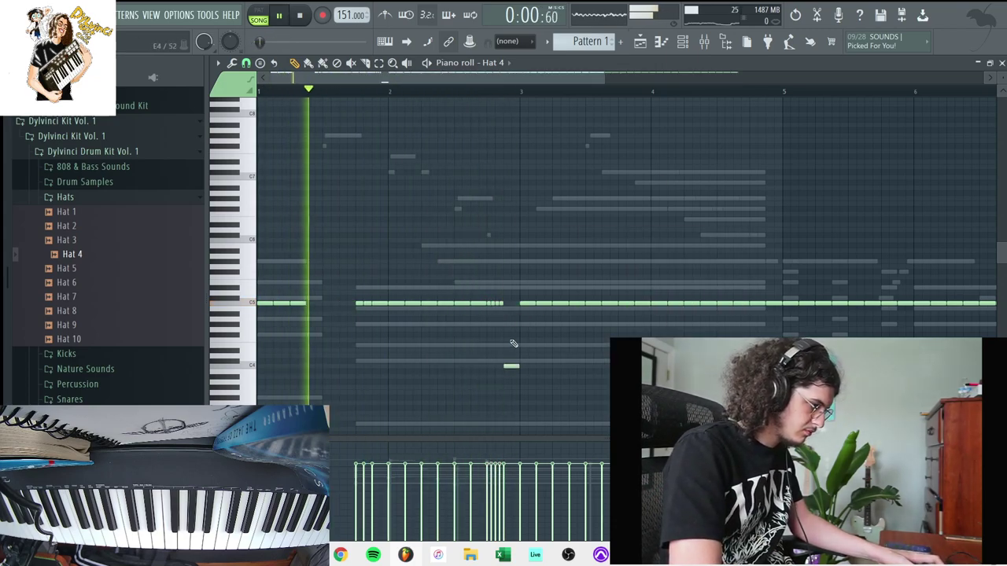
{"action": "left_click_drag", "start_coordinate": [496, 303], "coordinate": [499, 324]}
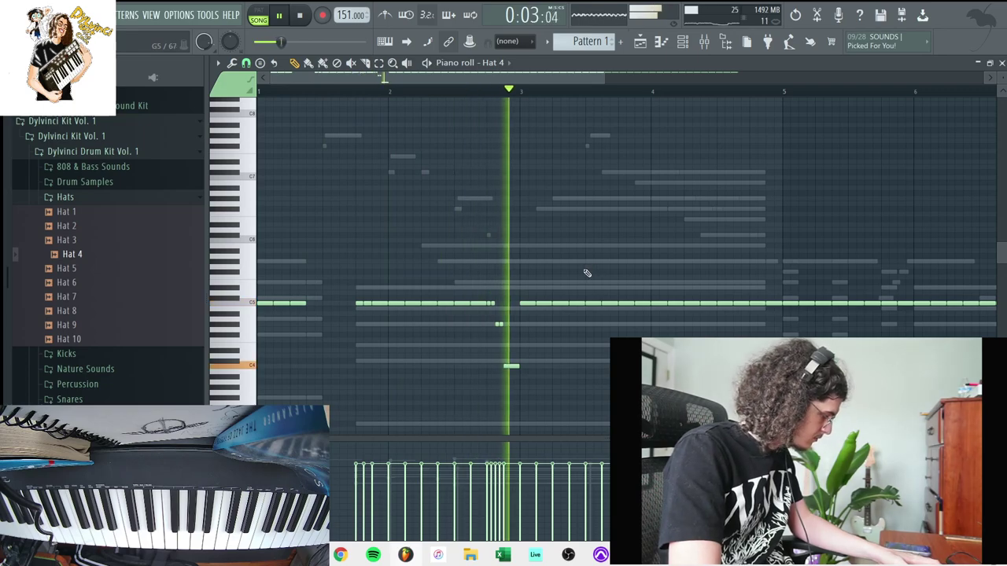
Step: Delete three hat notes around the middle of bar 3 and chop the note after the gap into two
{"action": "right_click", "coordinate": [578, 304]}
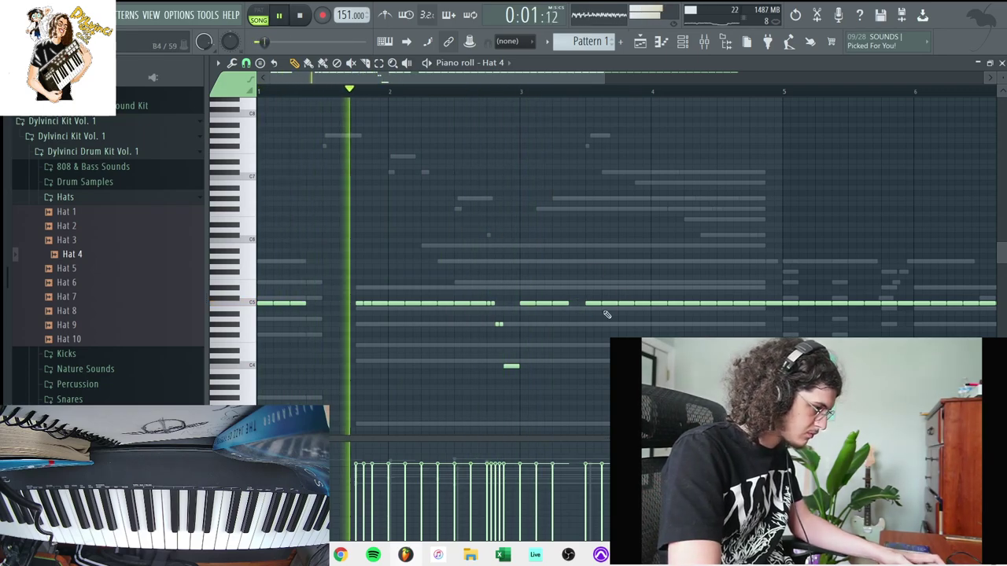
{"action": "right_click", "coordinate": [594, 304]}
{"action": "right_click", "coordinate": [612, 302]}
{"action": "left_click_drag", "start_coordinate": [626, 309], "coordinate": [585, 294]}
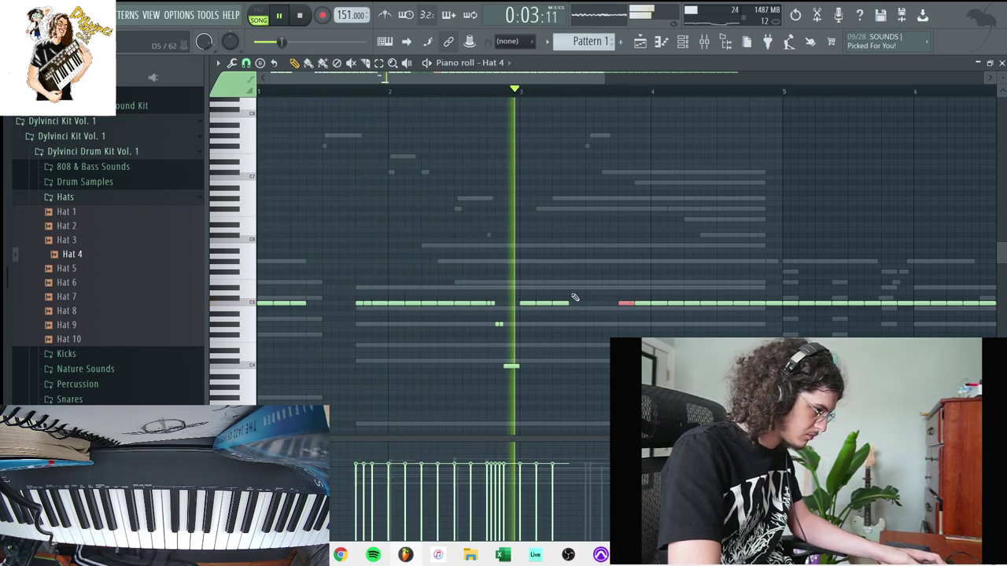
{"action": "key", "text": "alt+u"}
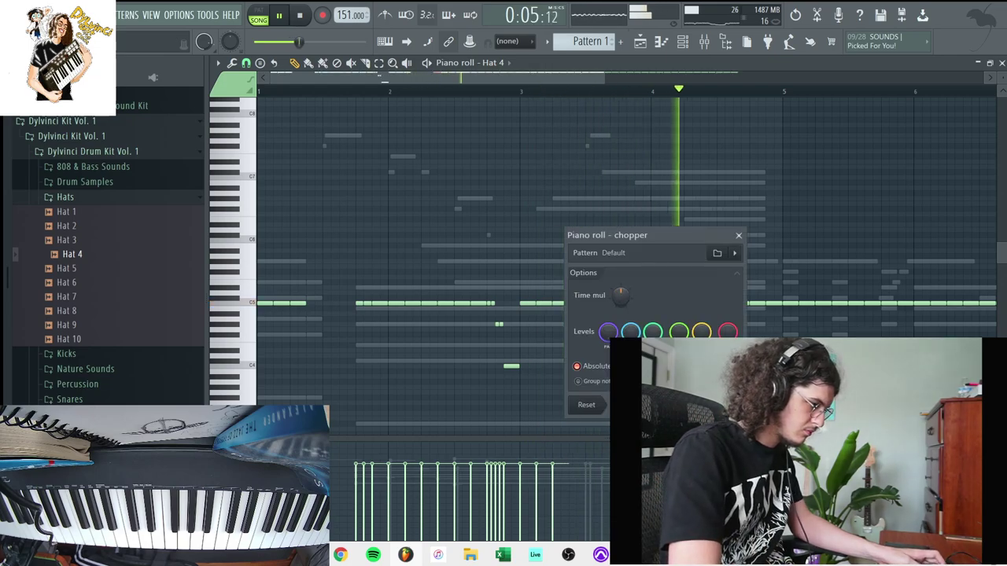
{"action": "key", "text": "Return"}
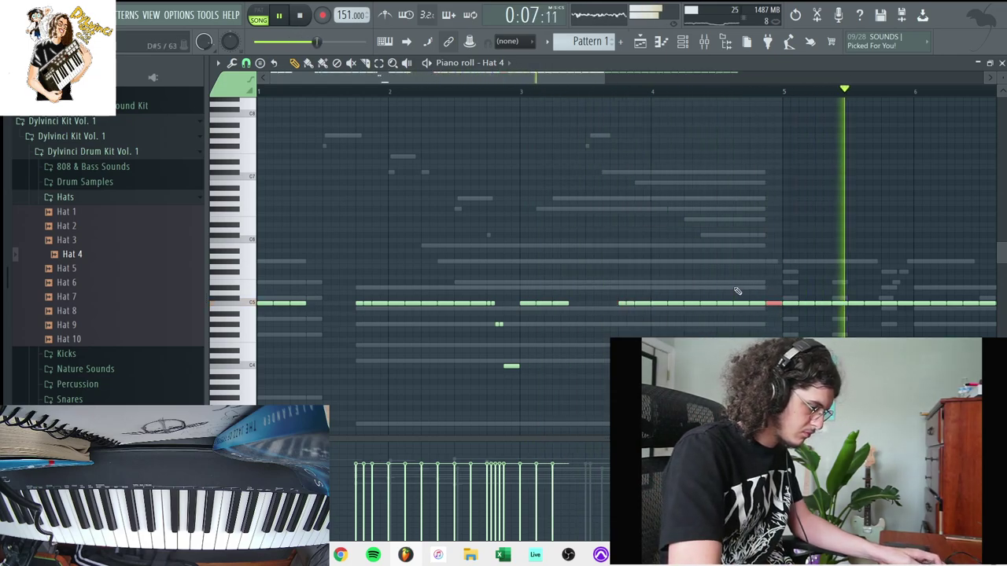
Step: Chop the last hat note of bar 4 into two and chop its first half again
{"action": "key", "text": "space"}
{"action": "key", "text": "alt+u"}
{"action": "key", "text": "Return"}
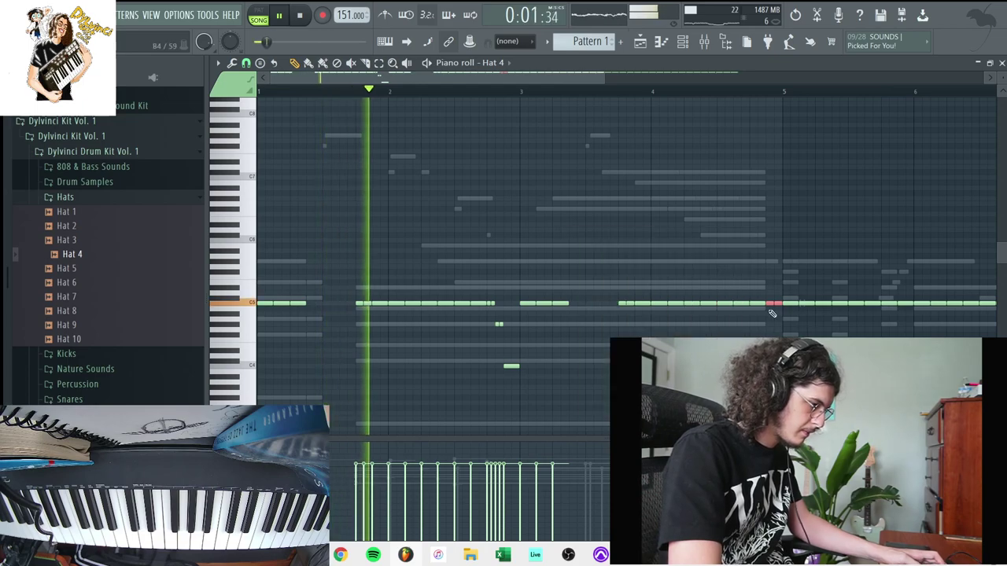
{"action": "key", "text": "alt+u"}
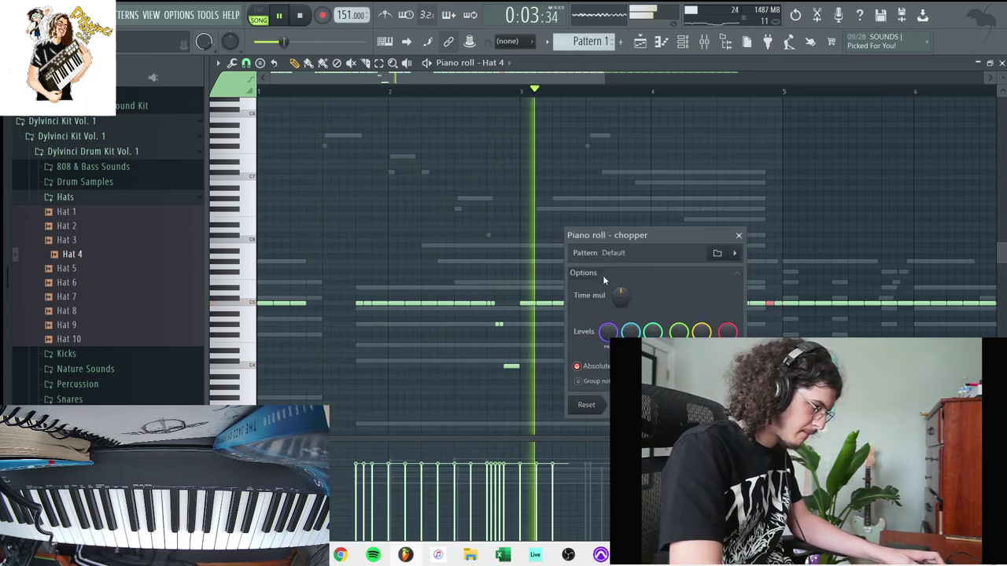
{"action": "key", "text": "Return"}
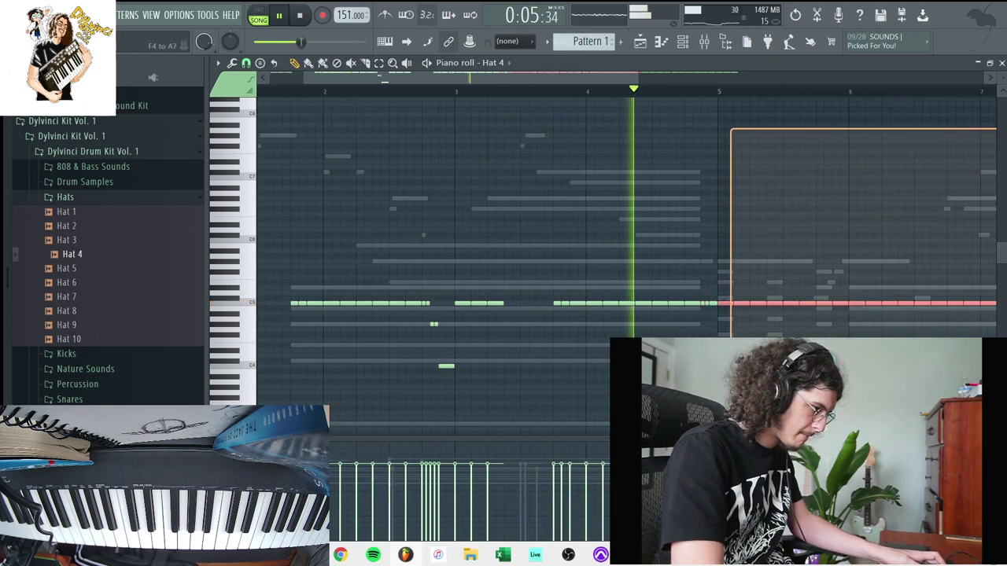
Step: Delete the plain hats from bar 5 onward, duplicate the edited first four bars in their place, and close the piano roll
{"action": "left_click_drag", "start_coordinate": [573, 145], "coordinate": [996, 341]}
{"action": "key", "text": "Delete"}
{"action": "key", "text": "ctrl+b"}
{"action": "left_click", "coordinate": [648, 99], "text": "ctrl"}
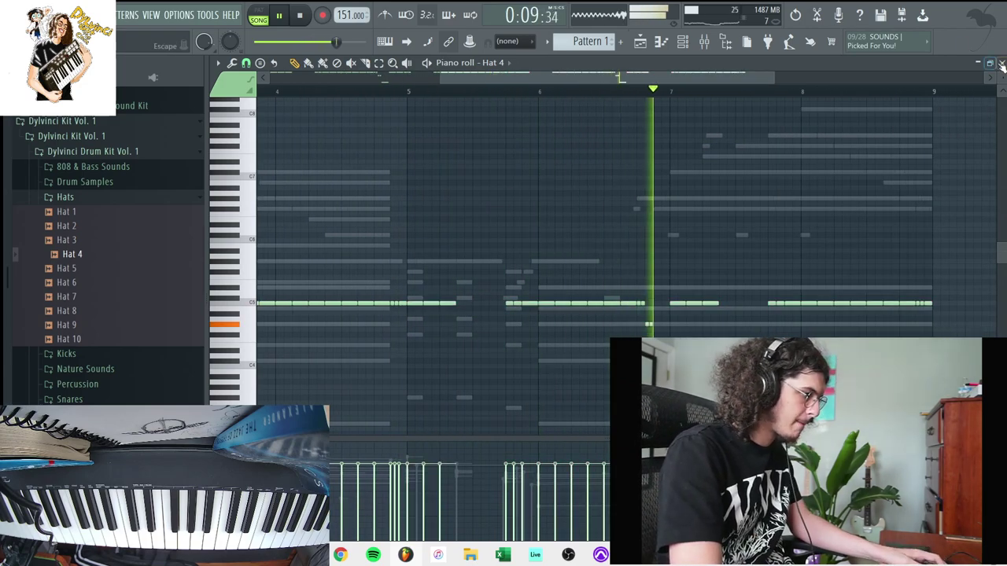
{"action": "left_click", "coordinate": [1001, 62]}
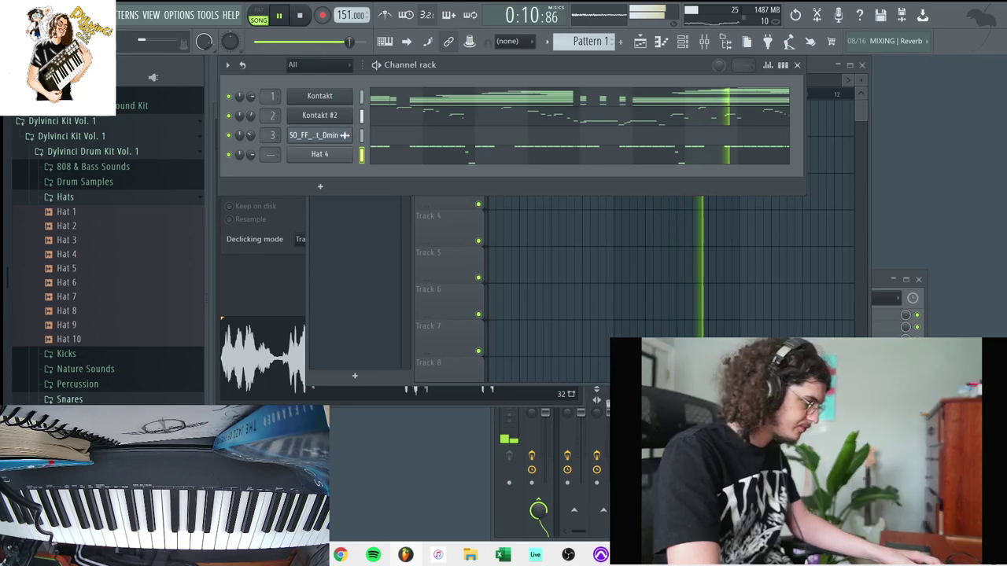
Step: Add Snare 14 from the Snares folder as a new channel and open its piano roll
{"action": "left_click", "coordinate": [69, 399]}
{"action": "scroll", "coordinate": [76, 350], "scroll_direction": "down", "scroll_amount": 2}
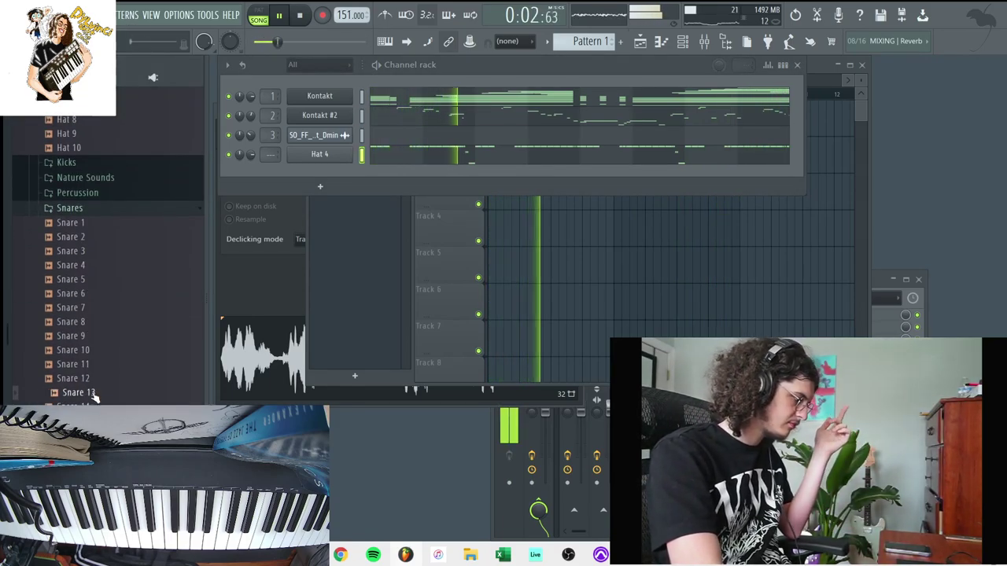
{"action": "left_click_drag", "start_coordinate": [375, 279], "coordinate": [340, 174]}
{"action": "right_click", "coordinate": [346, 171]}
{"action": "left_click", "coordinate": [376, 172]}
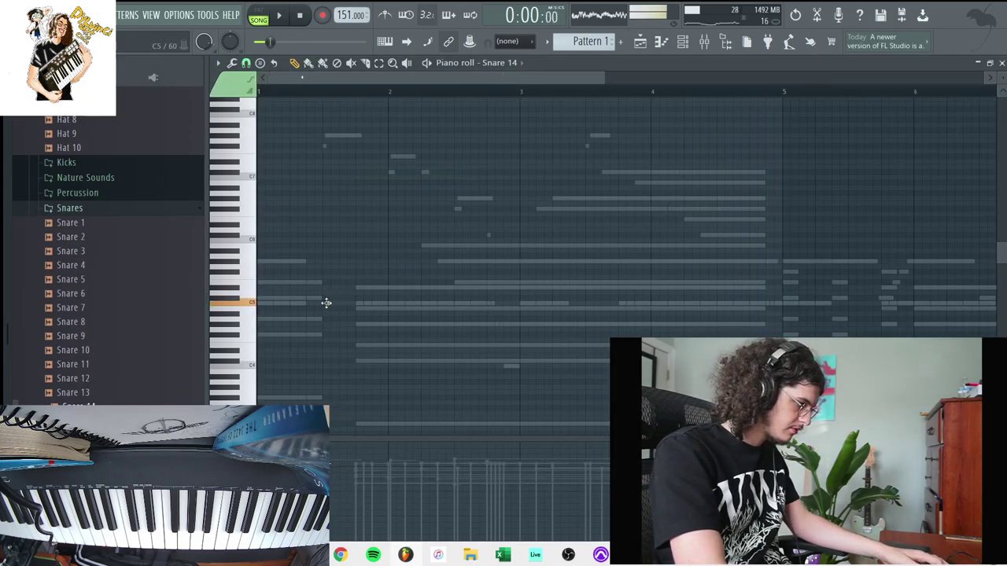
Step: Place Snare 14 notes on the third beat of bars 1 and 2 and duplicate them
{"action": "left_click", "coordinate": [246, 63]}
{"action": "left_click", "coordinate": [251, 96]}
{"action": "left_click", "coordinate": [328, 303]}
{"action": "left_click", "coordinate": [454, 302]}
{"action": "key", "text": "ctrl+b"}
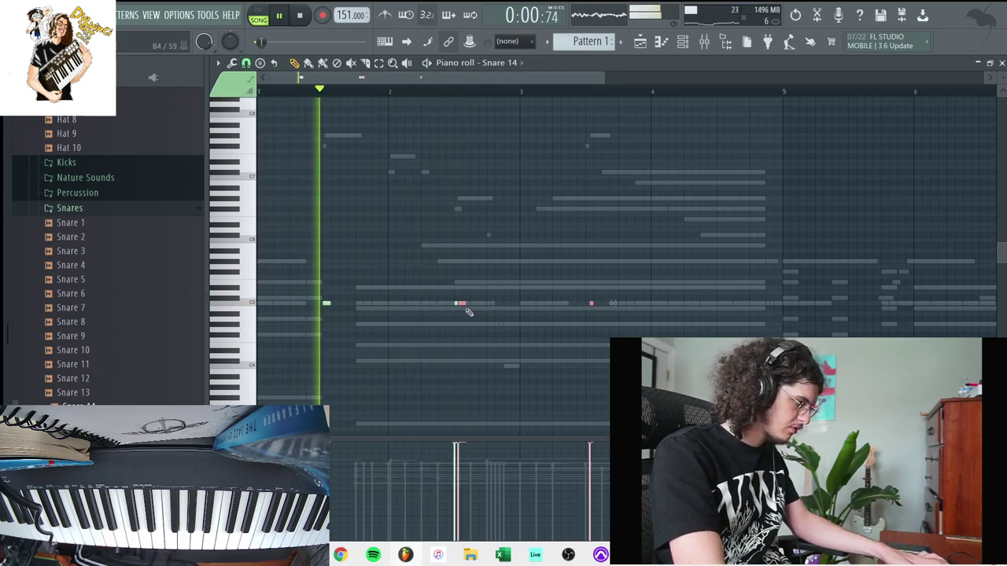
Step: Align and quantize the copied snares, repeat them on the third beat of every bar through bar 8, and close the piano roll
{"action": "left_click_drag", "start_coordinate": [460, 304], "coordinate": [590, 304]}
{"action": "left_click", "coordinate": [605, 283], "text": "ctrl"}
{"action": "key", "text": "ctrl+q"}
{"action": "key", "text": "ctrl+b"}
{"action": "left_click_drag", "start_coordinate": [528, 302], "coordinate": [652, 304]}
{"action": "left_click", "coordinate": [1000, 63]}
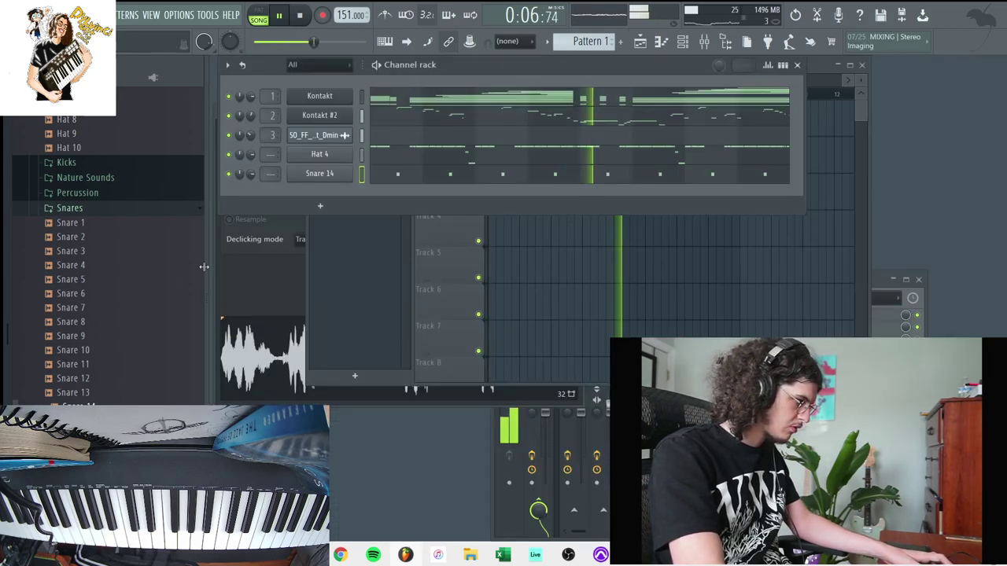
Step: Replace the Snare 14 sample with Snare 3 in its channel and stop playback
{"action": "left_click_drag", "start_coordinate": [309, 180], "coordinate": [314, 176]}
{"action": "key", "text": "space"}
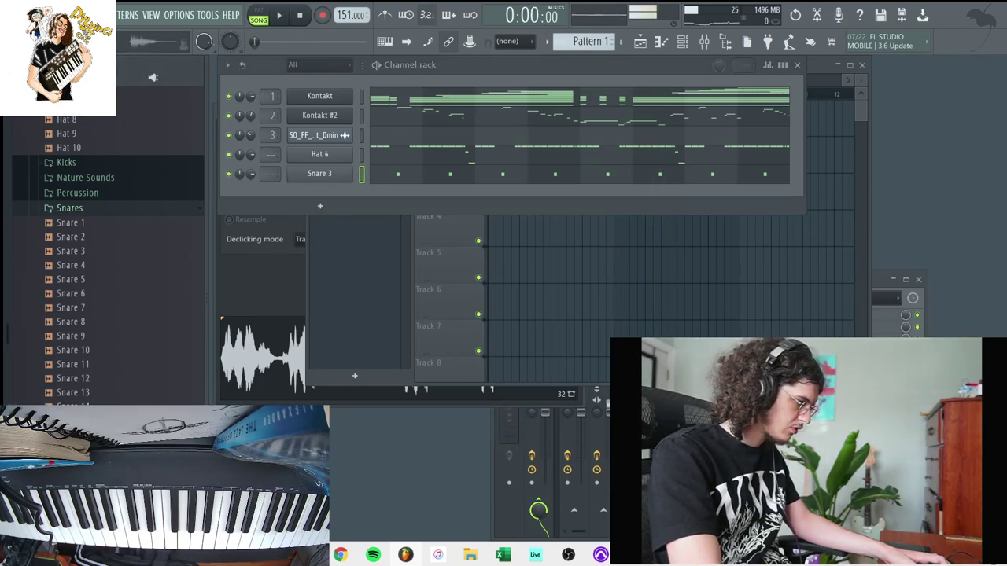
Step: Open the Snare 16 piano roll and place a syncopated pattern of hits at C5 across bars 1 to 4
{"action": "right_click", "coordinate": [349, 189]}
{"action": "left_click", "coordinate": [376, 193]}
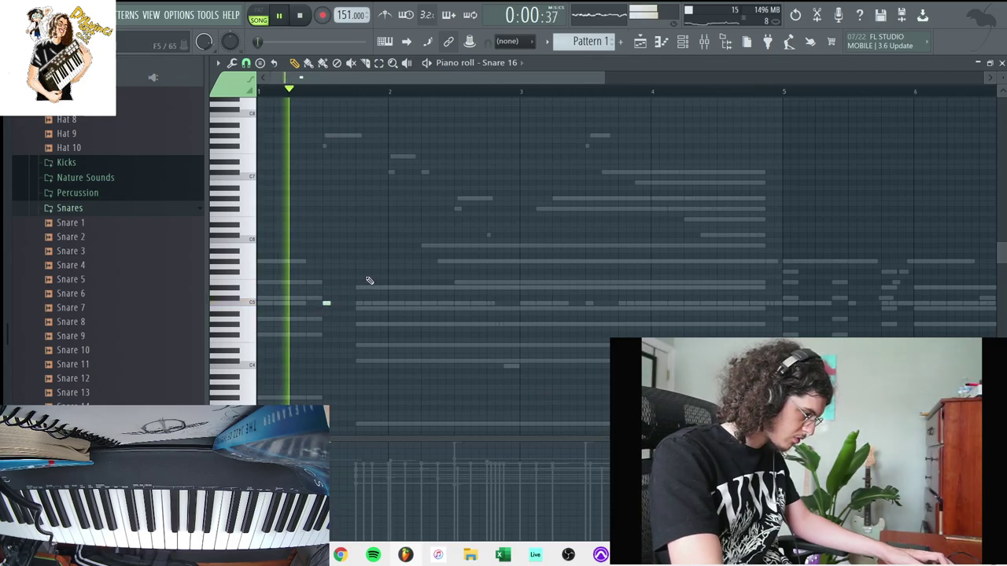
{"action": "left_click", "coordinate": [408, 303]}
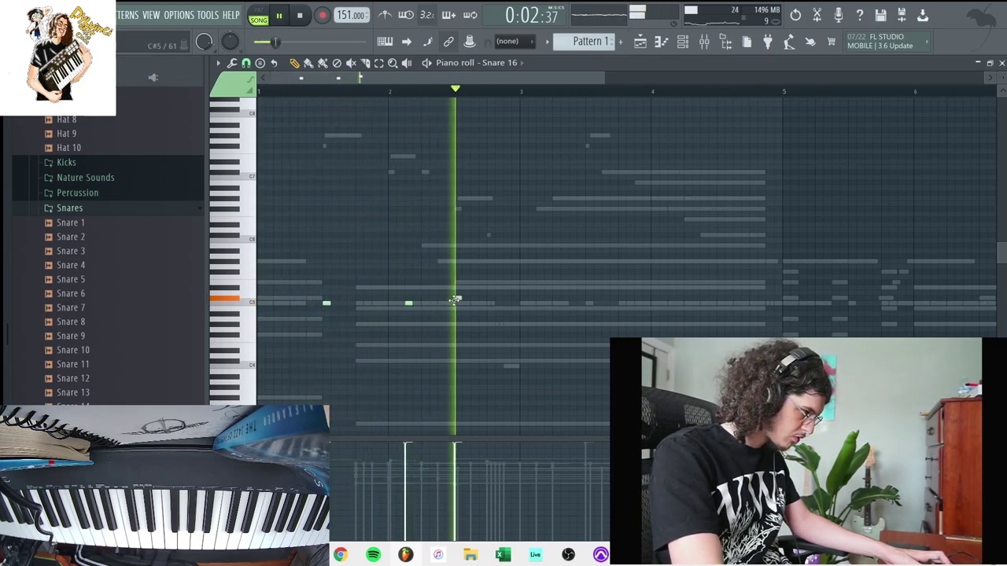
{"action": "left_click", "coordinate": [458, 303]}
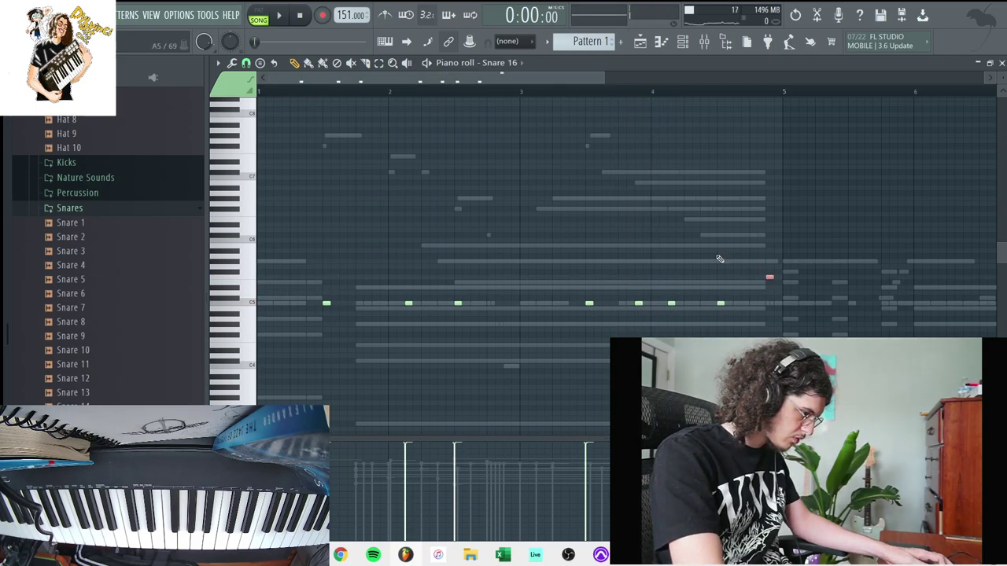
Step: Chop the higher Snare 16 note at the end of bar 4 into a fast three-hit roll
{"action": "key", "text": "alt+u"}
{"action": "key", "text": "space"}
{"action": "left_click", "coordinate": [720, 404]}
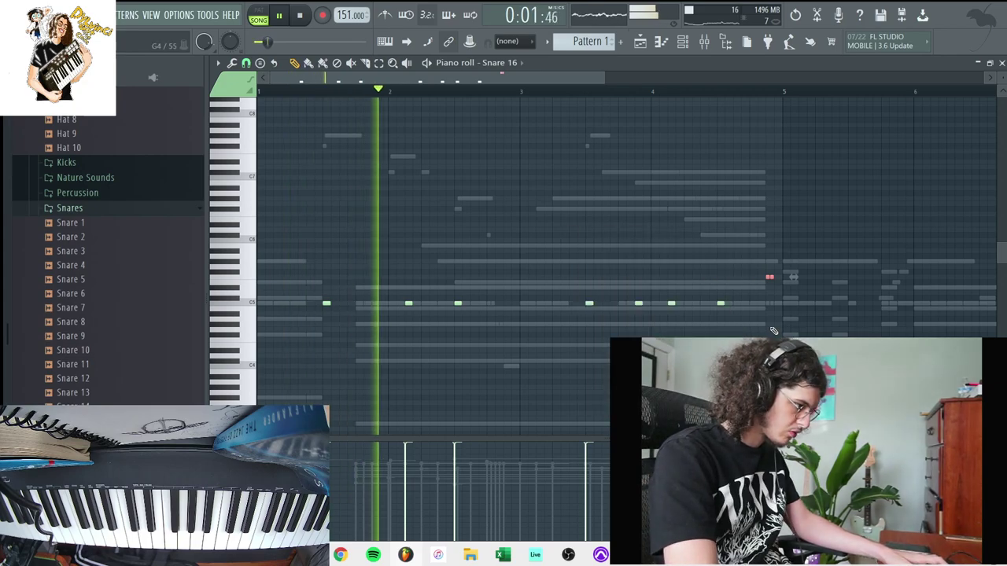
Step: Raise the main Snare 16 hits by one semitone and duplicate the four-bar pattern into bars 5 to 8
{"action": "left_click_drag", "start_coordinate": [757, 306], "coordinate": [4, 287]}
{"action": "key", "text": "Up"}
{"action": "key", "text": "ctrl+b"}
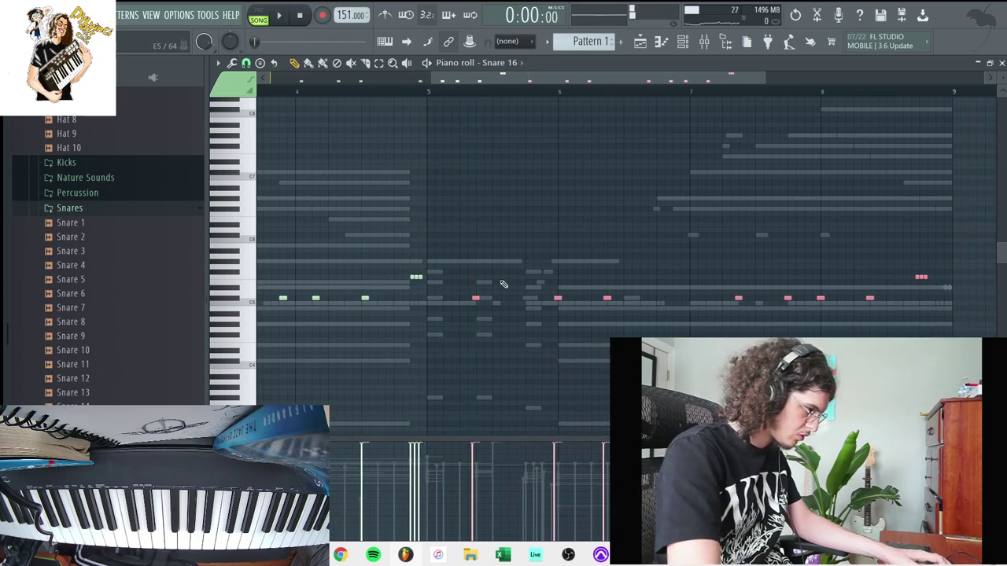
{"action": "left_click_drag", "start_coordinate": [431, 80], "coordinate": [266, 82]}
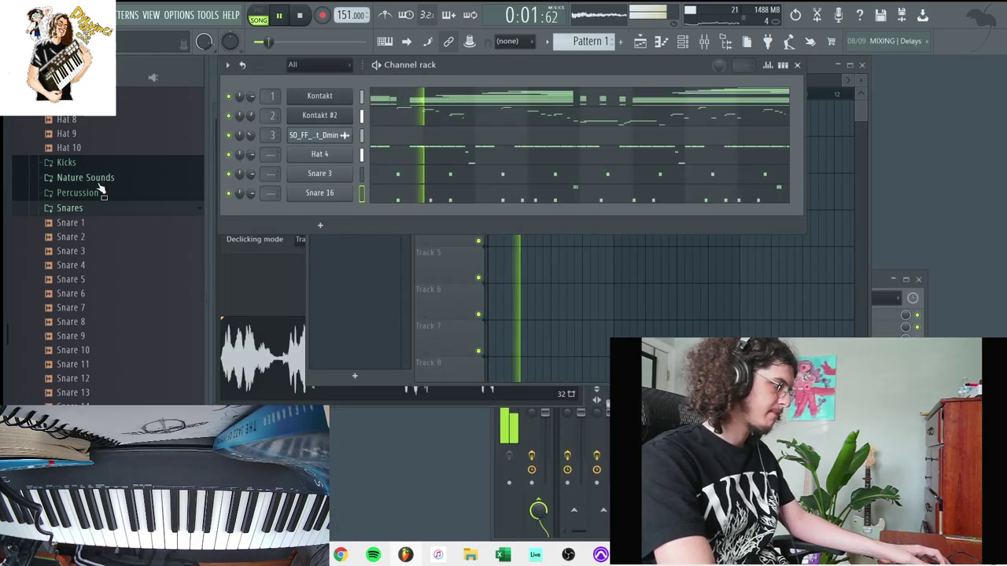
Step: Add Perc 5 from the Percussion folder as a new channel and place notes at D5 early in bars 1 and 5
{"action": "left_click", "coordinate": [99, 193]}
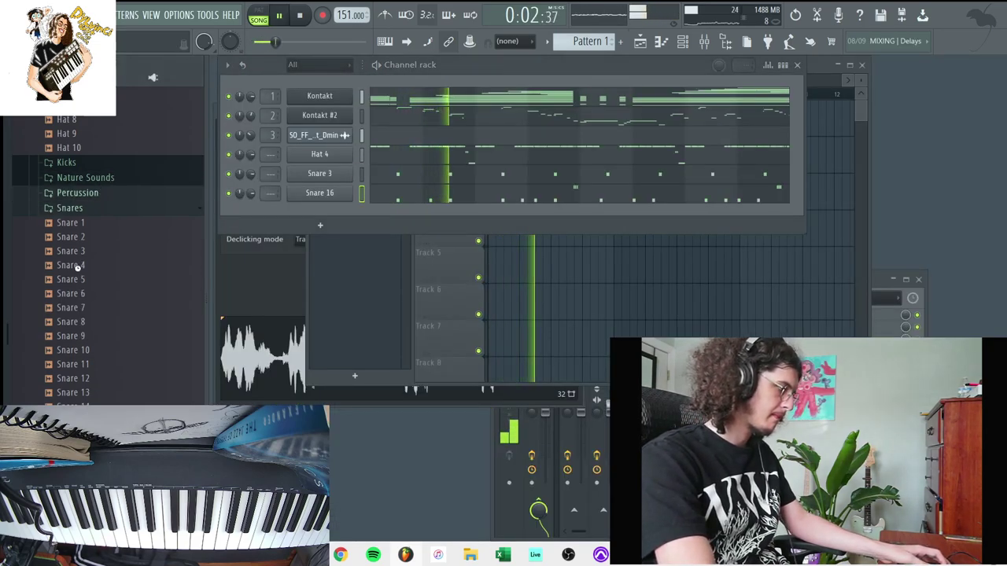
{"action": "left_click_drag", "start_coordinate": [90, 259], "coordinate": [323, 212]}
{"action": "right_click", "coordinate": [331, 210]}
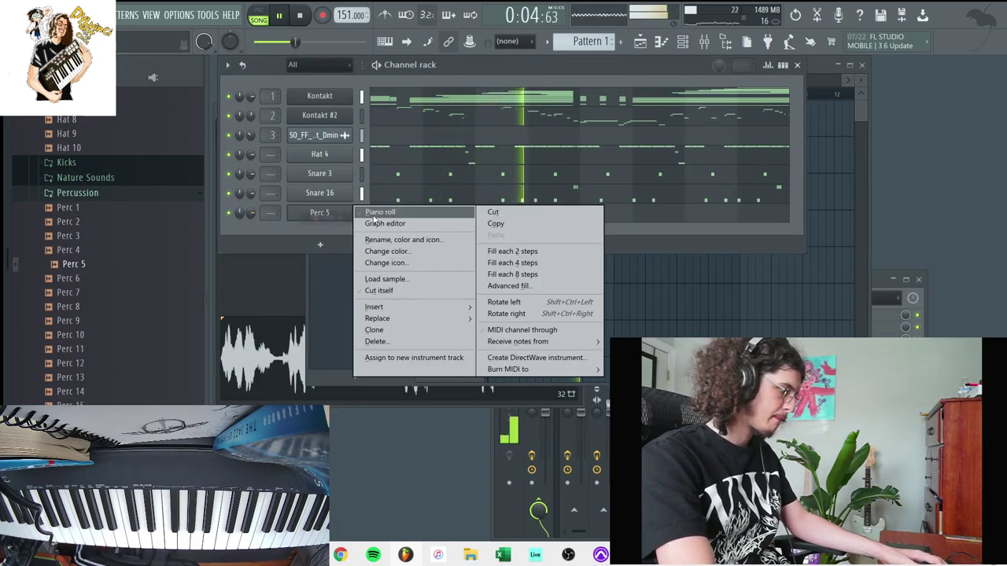
{"action": "left_click", "coordinate": [350, 208]}
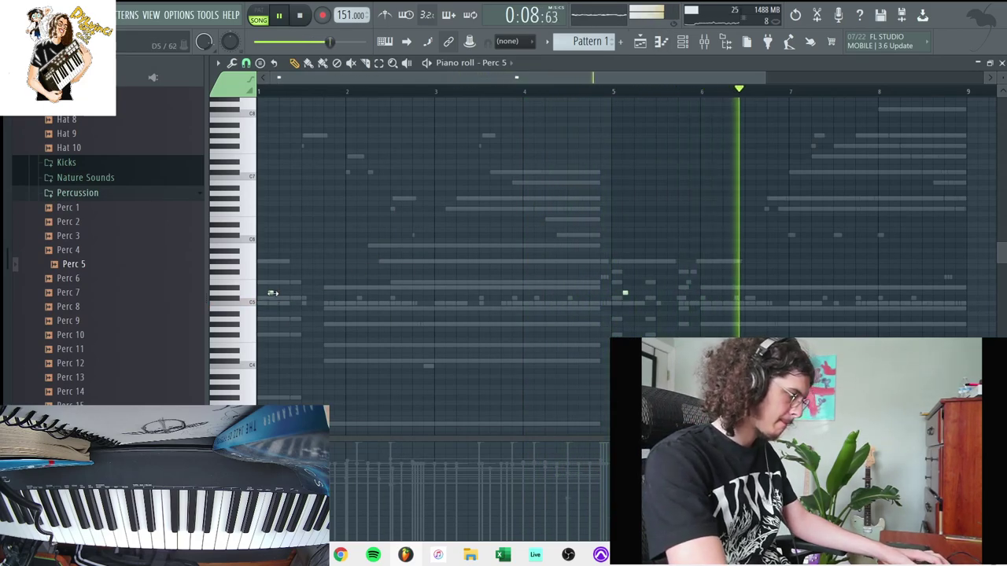
Step: Shift the last Snare 16 roll slightly later toward the end of bar 8 and close the piano roll
{"action": "left_click", "coordinate": [491, 65]}
{"action": "left_click", "coordinate": [553, 154]}
{"action": "left_click_drag", "start_coordinate": [636, 249], "coordinate": [997, 318]}
{"action": "left_click_drag", "start_coordinate": [948, 288], "coordinate": [958, 288]}
{"action": "key", "text": "space"}
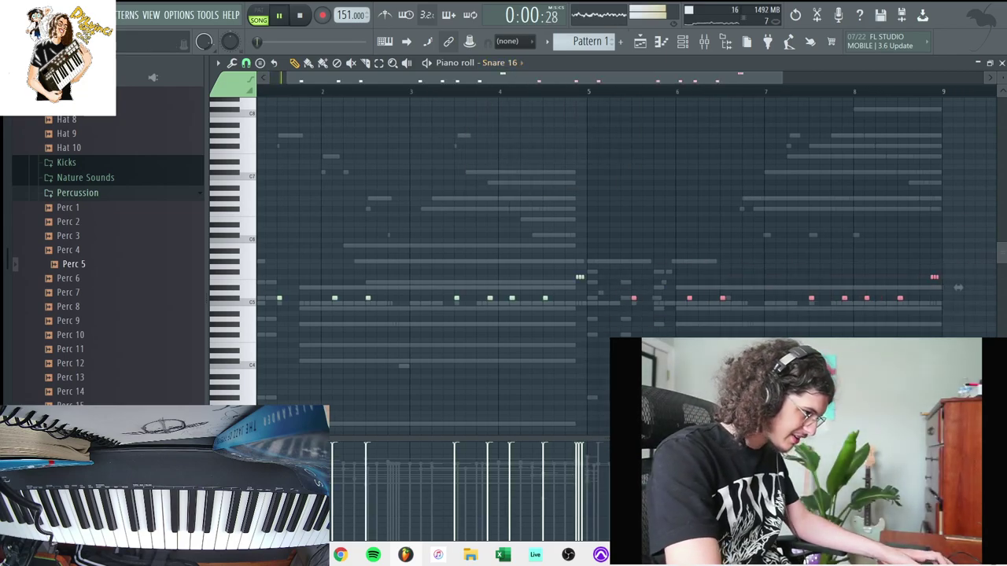
{"action": "left_click", "coordinate": [1001, 63]}
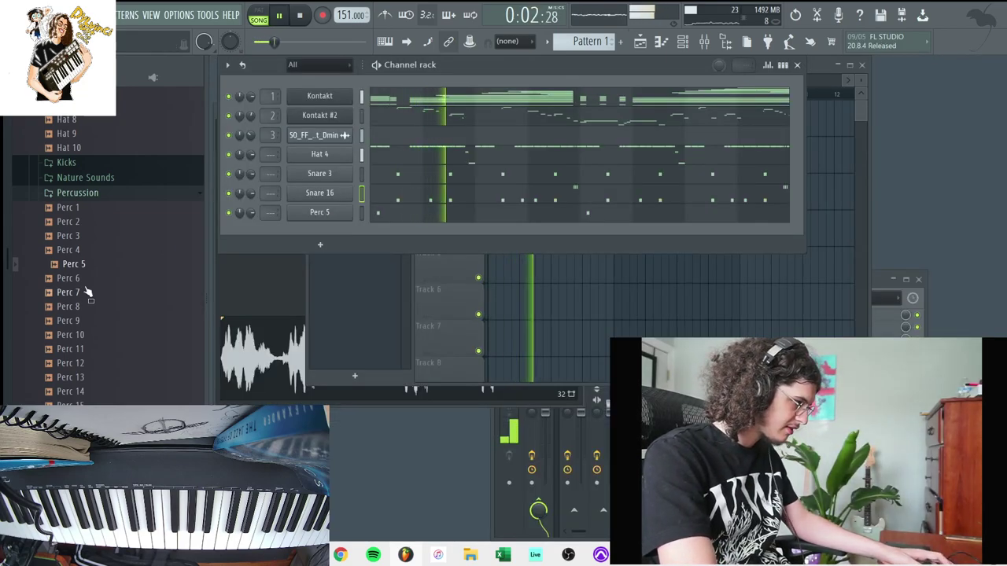
Step: Add Perc 3 as a new channel and place notes at C5 at the end of bars 2 and 6
{"action": "left_click_drag", "start_coordinate": [311, 229], "coordinate": [323, 231]}
{"action": "right_click", "coordinate": [323, 231]}
{"action": "left_click", "coordinate": [381, 228]}
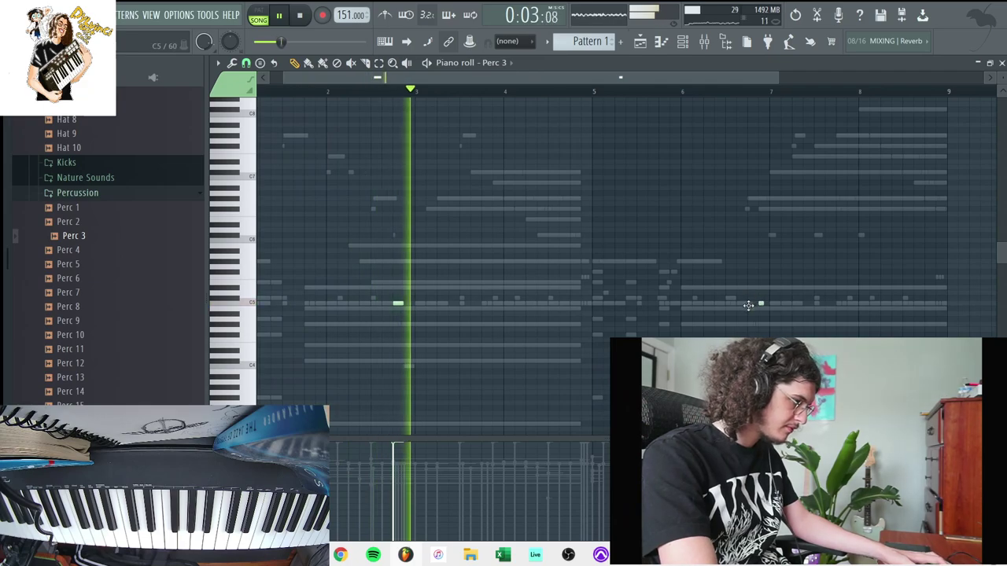
{"action": "key", "text": "F7"}
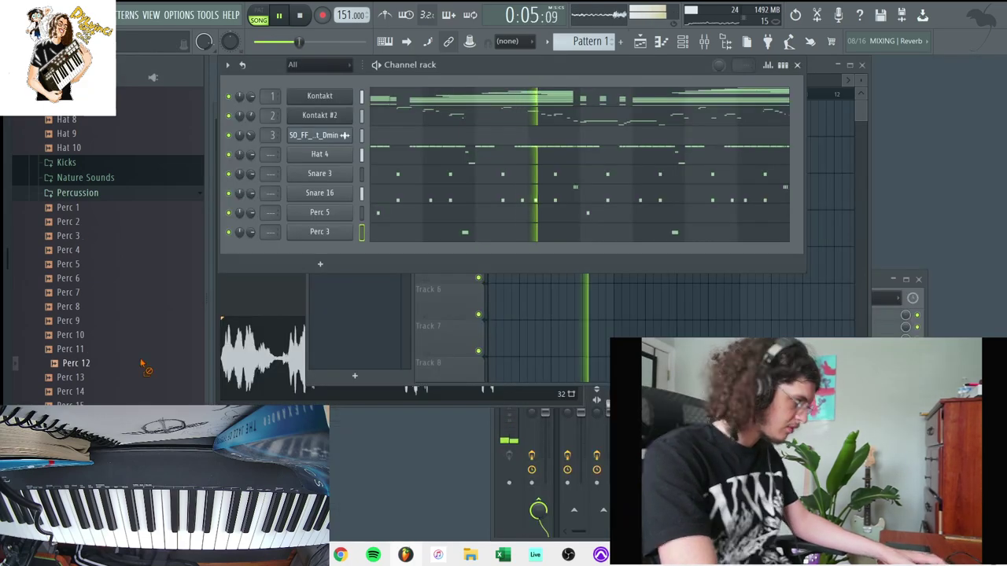
Step: Add Perc 12 as a new channel, place notes at C5 near the middle of bars 3 and 6, and close the piano roll
{"action": "scroll", "coordinate": [133, 367], "scroll_direction": "down", "scroll_amount": 3}
{"action": "left_click_drag", "start_coordinate": [343, 267], "coordinate": [344, 266]}
{"action": "right_click", "coordinate": [346, 250]}
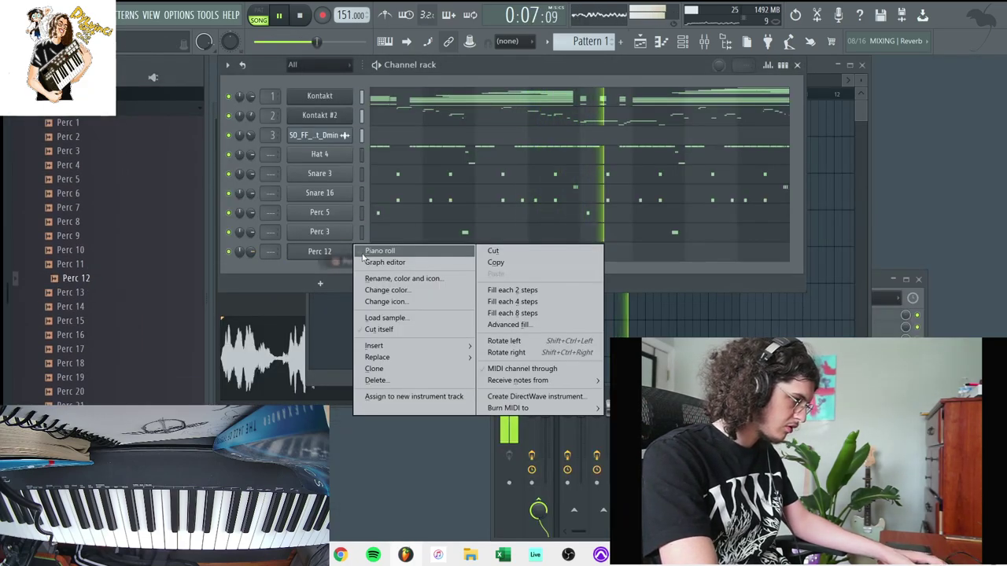
{"action": "left_click", "coordinate": [377, 252]}
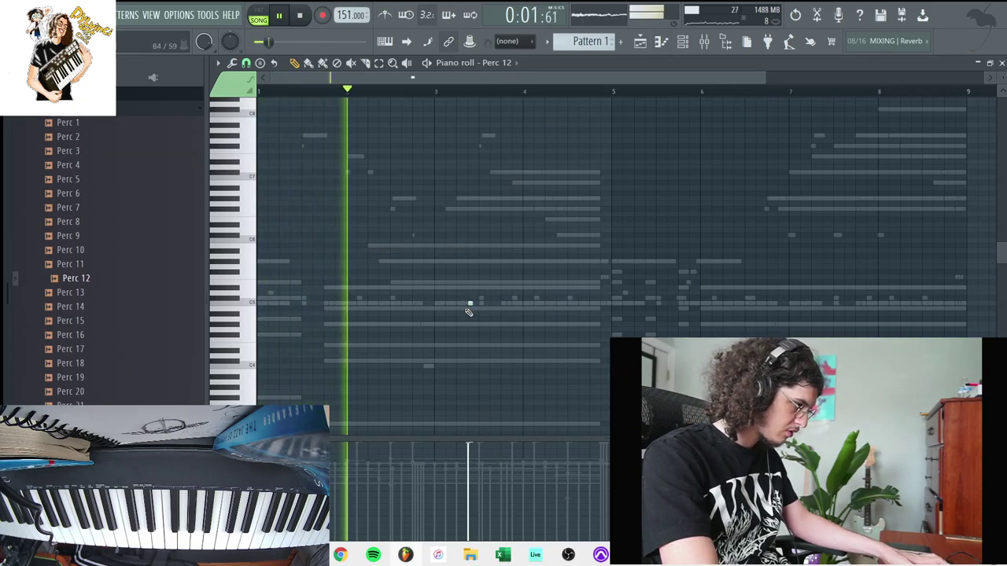
{"action": "left_click", "coordinate": [471, 302]}
{"action": "left_click_drag", "start_coordinate": [726, 303], "coordinate": [738, 303]}
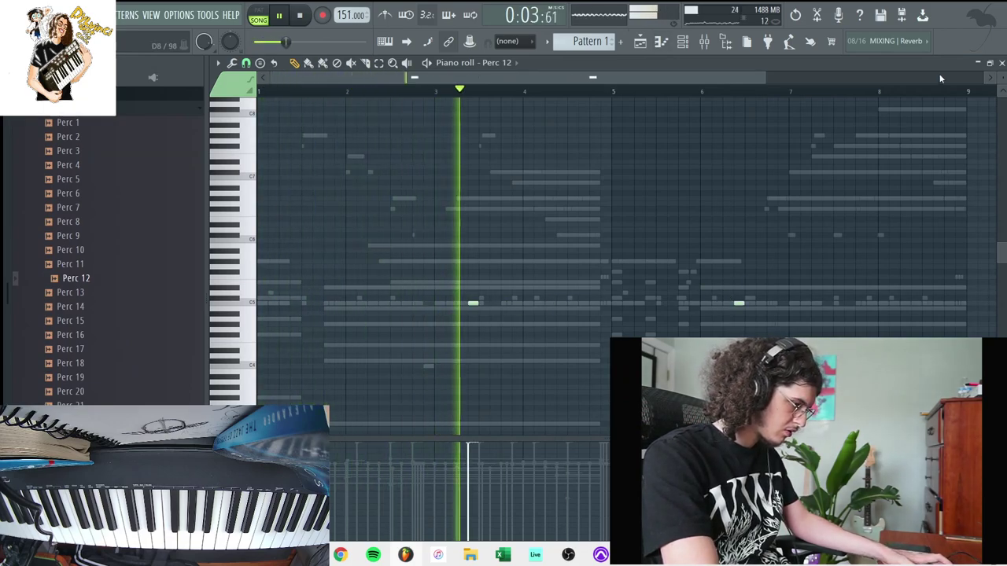
{"action": "left_click", "coordinate": [1001, 62]}
Step: Add Perc 17 as a new channel and place two consecutive notes at C5 at the end of bars 4 and 8
{"action": "left_click", "coordinate": [118, 365]}
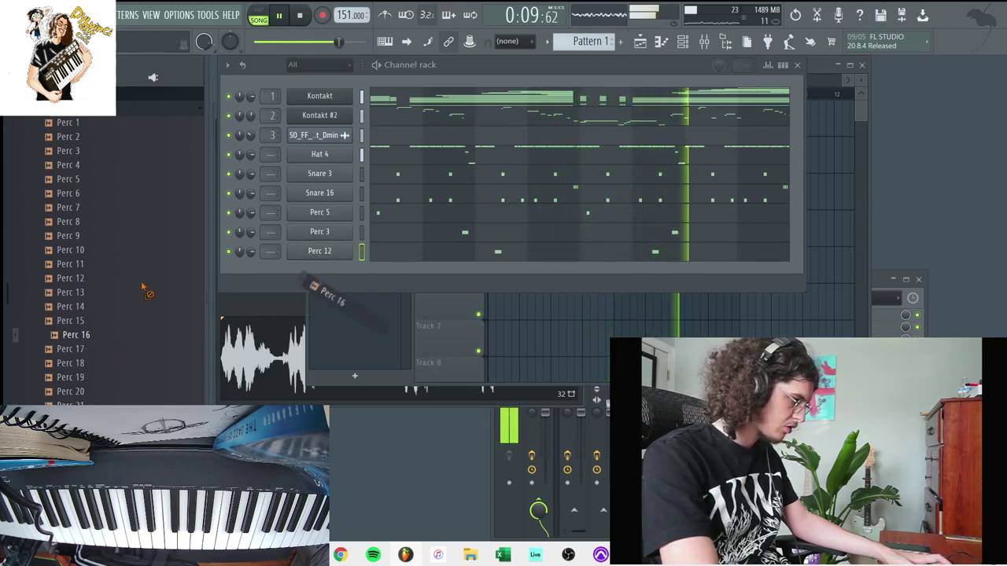
{"action": "left_click_drag", "start_coordinate": [62, 355], "coordinate": [346, 275]}
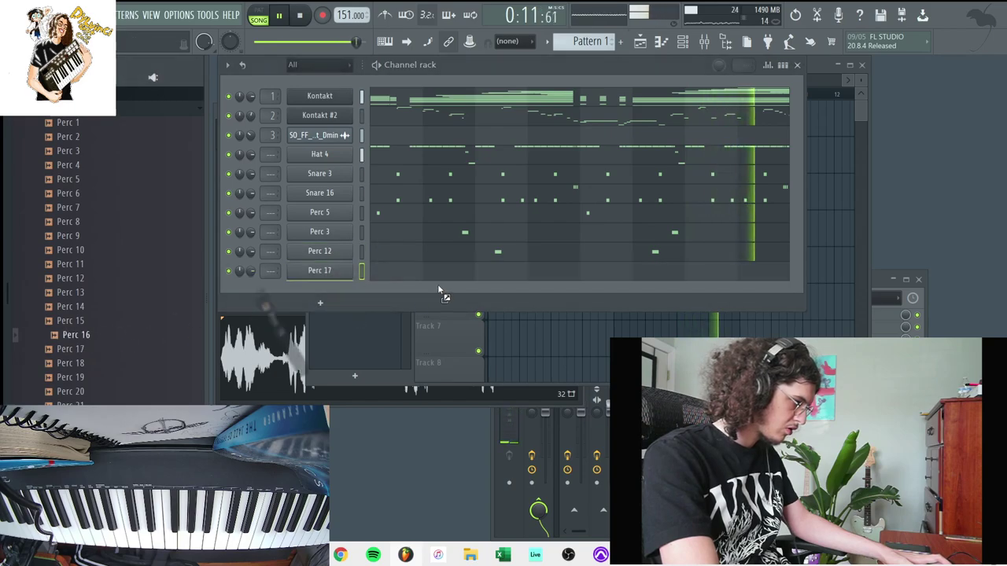
{"action": "right_click", "coordinate": [346, 270]}
{"action": "left_click", "coordinate": [379, 268]}
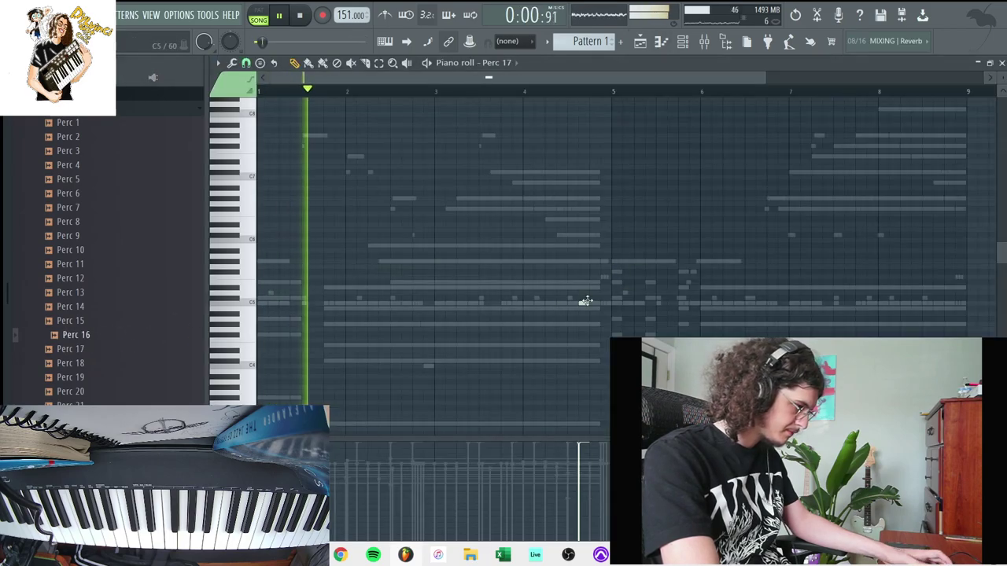
{"action": "left_click_drag", "start_coordinate": [591, 298], "coordinate": [616, 302]}
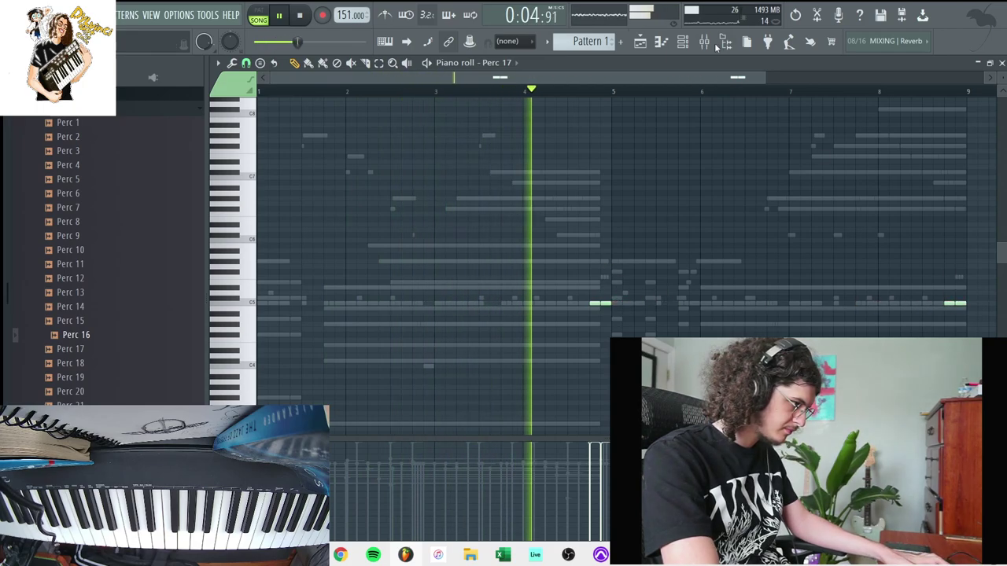
{"action": "key", "text": "F6"}
Step: Sequence Perc 16 at C5 with note pairs in bars 1 and 5 and single notes in bars 3 and 7, then close the piano roll
{"action": "right_click", "coordinate": [320, 290]}
{"action": "left_click", "coordinate": [373, 289]}
{"action": "left_click", "coordinate": [278, 304]}
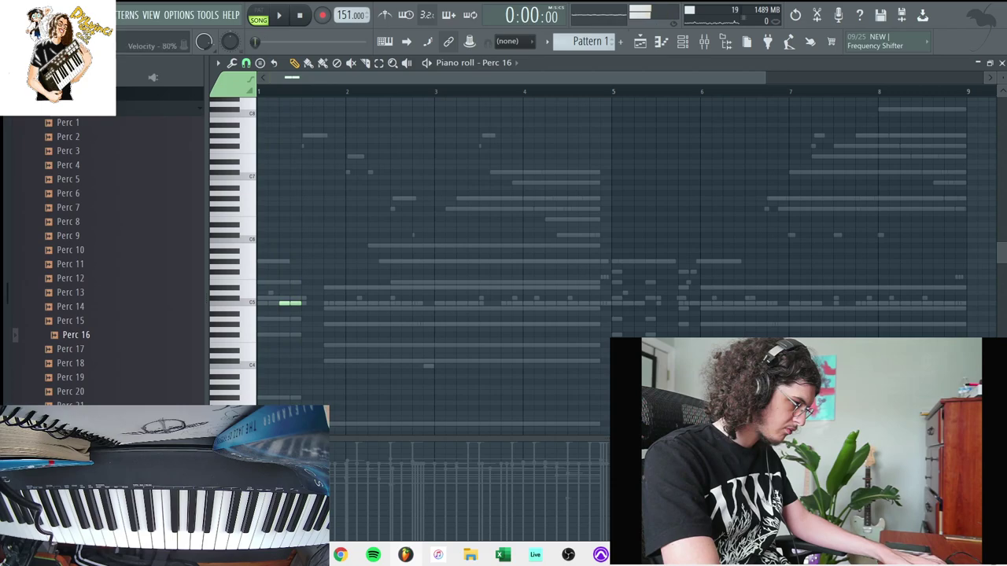
{"action": "key", "text": "ctrl+b"}
{"action": "left_click_drag", "start_coordinate": [318, 305], "coordinate": [640, 301]}
{"action": "right_click", "coordinate": [475, 304]}
{"action": "key", "text": "ctrl+b"}
{"action": "left_click", "coordinate": [567, 236], "text": "ctrl"}
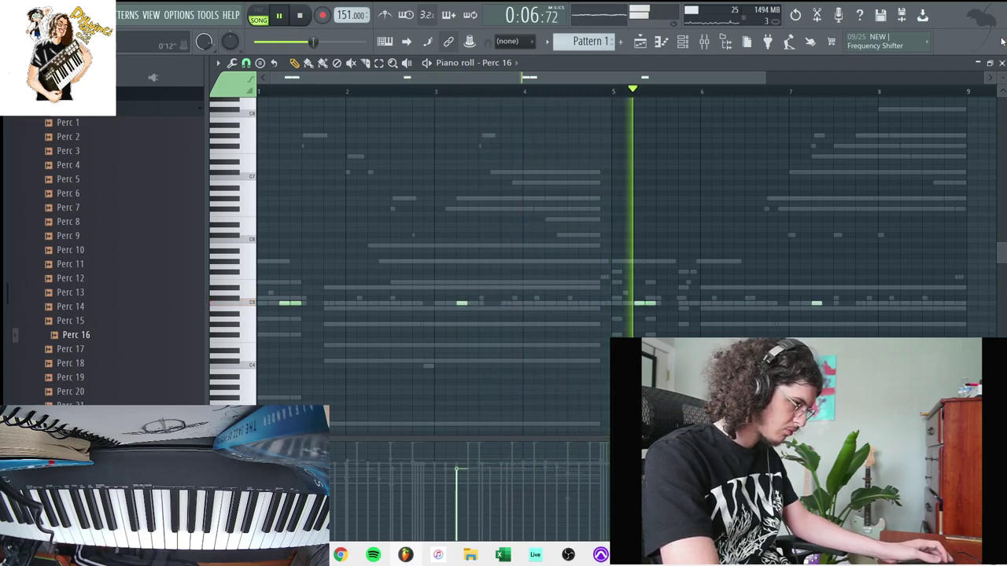
{"action": "left_click", "coordinate": [1001, 63]}
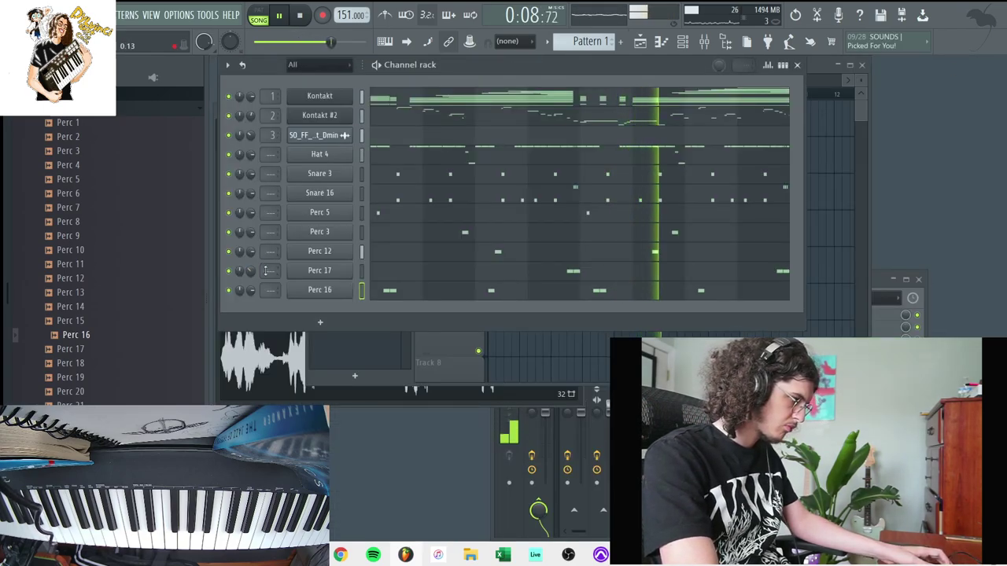
Step: Raise the Perc 17 notes one octave to C6 and return to the channel rack
{"action": "left_click", "coordinate": [385, 268]}
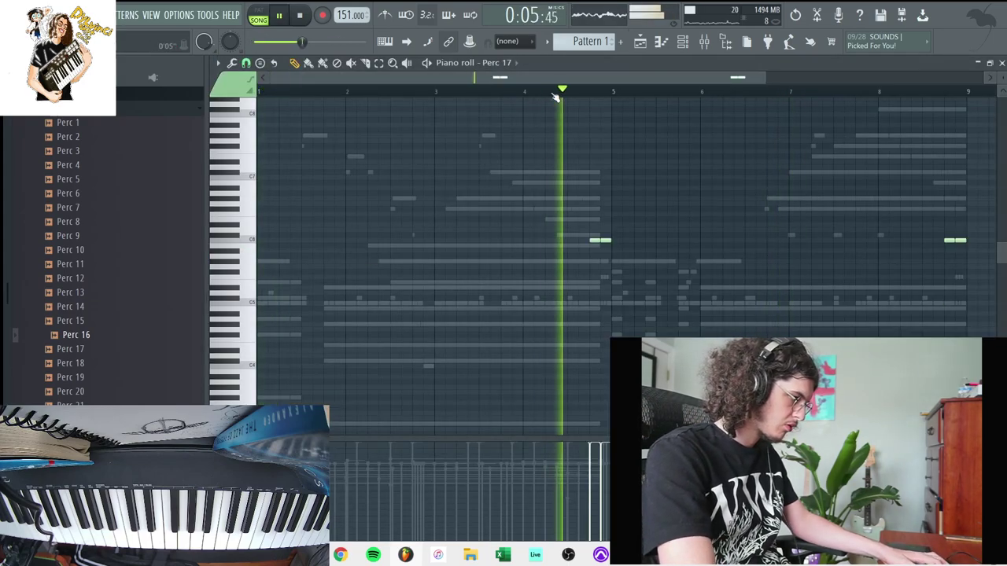
{"action": "key", "text": "F6"}
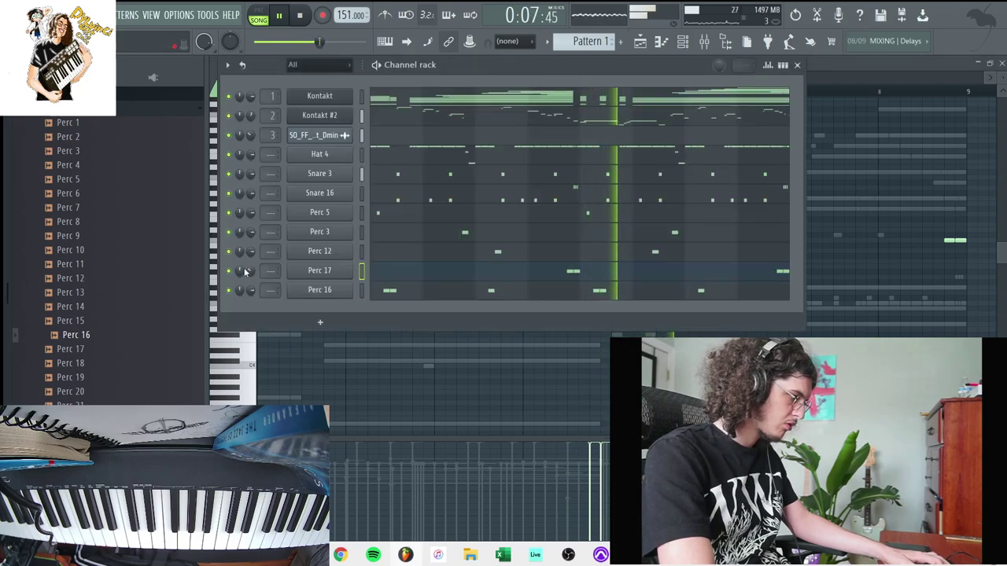
Step: Look through the 808 & Bass Sounds folder of Dylvinci Drum Kit Vol. 1 for a bass sample
{"action": "scroll", "coordinate": [118, 251], "scroll_direction": "up", "scroll_amount": 8}
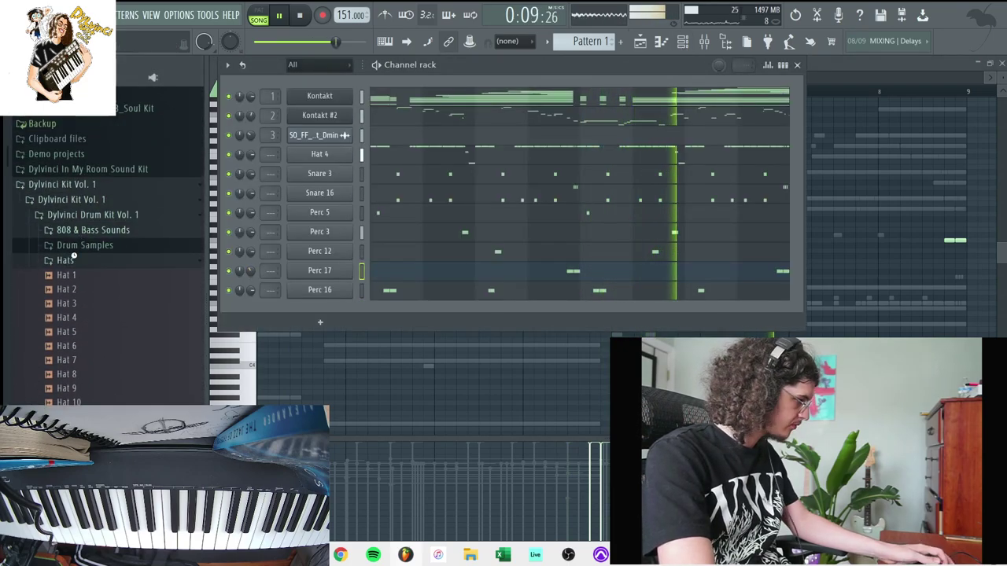
{"action": "left_click", "coordinate": [72, 231]}
{"action": "left_click", "coordinate": [72, 246]}
{"action": "left_click", "coordinate": [72, 258]}
{"action": "left_click", "coordinate": [72, 260]}
{"action": "left_click_drag", "start_coordinate": [72, 260], "coordinate": [248, 309]}
Step: Add Dylvinci 808 7 from the 808 folder of Dylvinci Drum Kit Vol. 2 as a new channel and enable Cut itself
{"action": "left_click", "coordinate": [72, 199]}
{"action": "left_click", "coordinate": [62, 215]}
{"action": "left_click", "coordinate": [93, 244]}
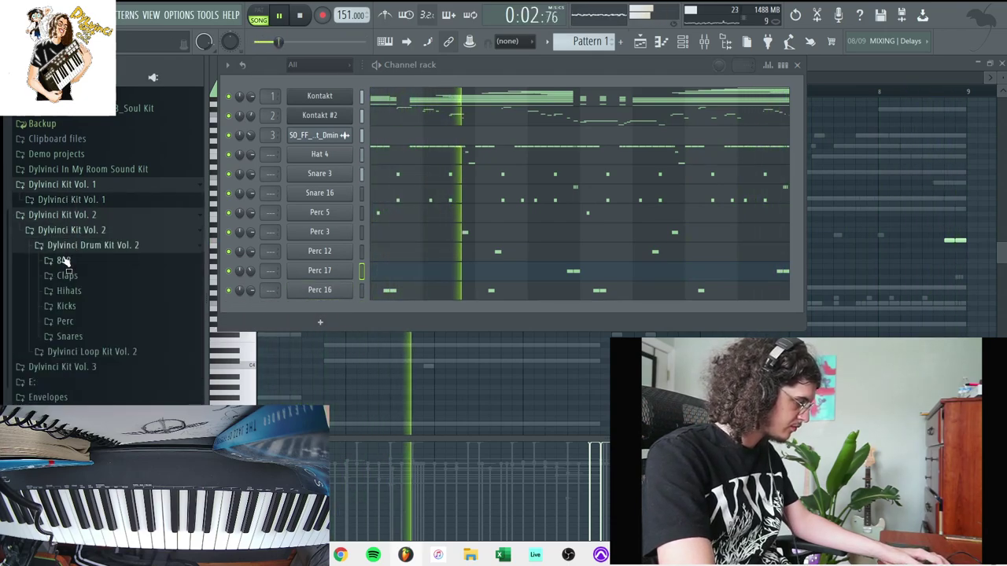
{"action": "left_click", "coordinate": [62, 261]}
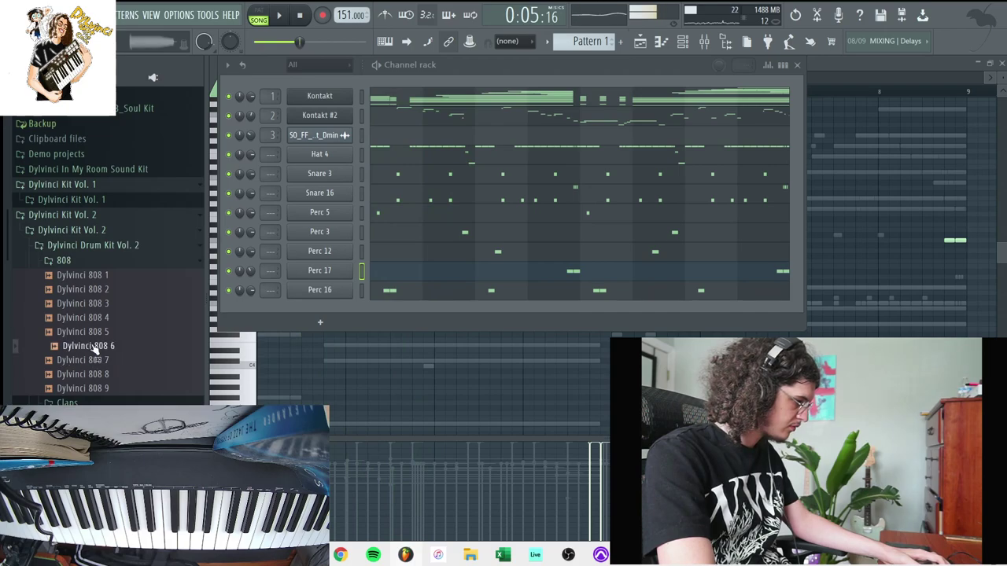
{"action": "left_click_drag", "start_coordinate": [325, 326], "coordinate": [320, 311]}
{"action": "right_click", "coordinate": [320, 311]}
{"action": "left_click", "coordinate": [432, 395]}
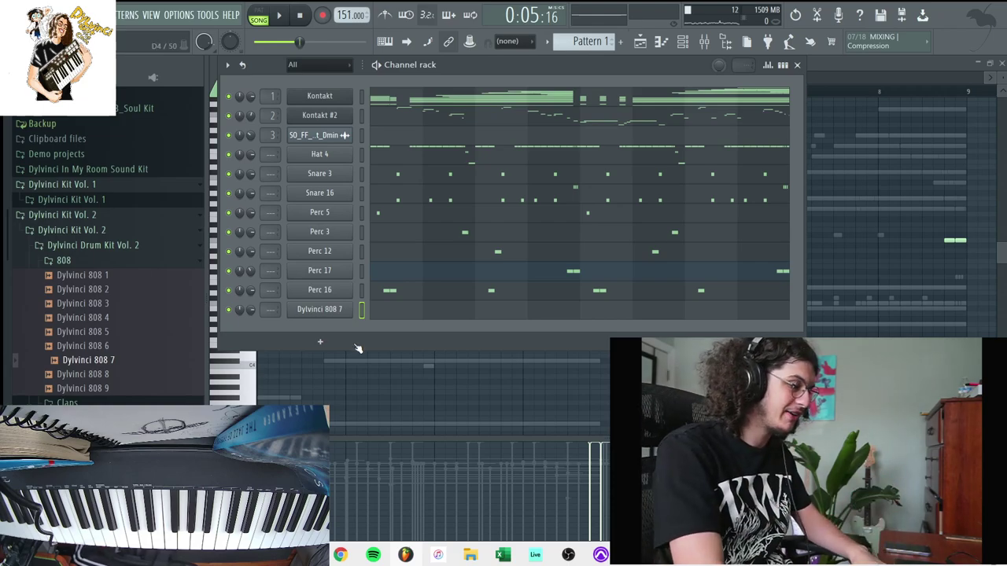
Step: Record a live bass line from the MIDI keyboard into the Dylvinci 808 7 channel over the full pattern
{"action": "right_click", "coordinate": [336, 310]}
{"action": "left_click", "coordinate": [302, 16]}
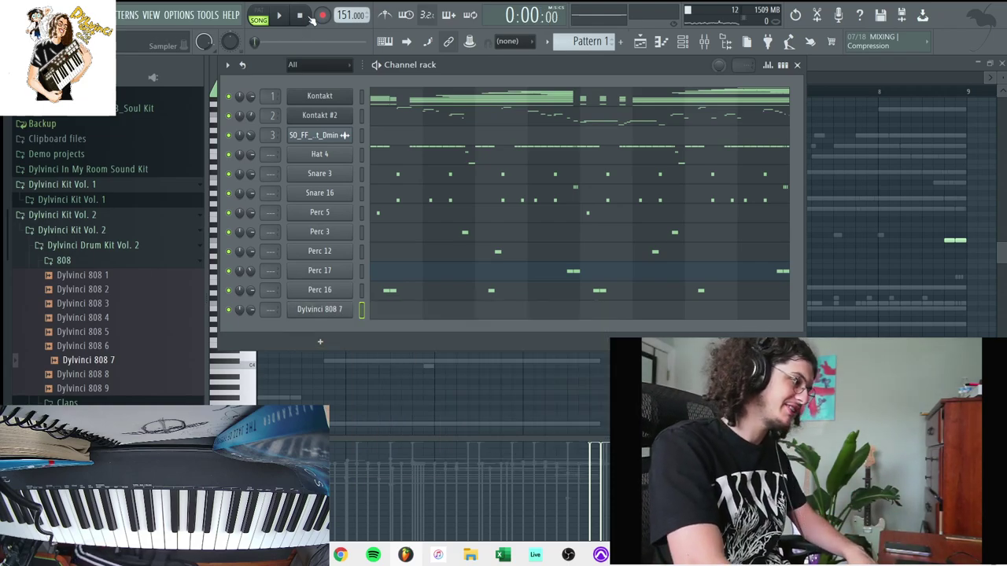
{"action": "left_click", "coordinate": [321, 15]}
{"action": "left_click", "coordinate": [645, 143]}
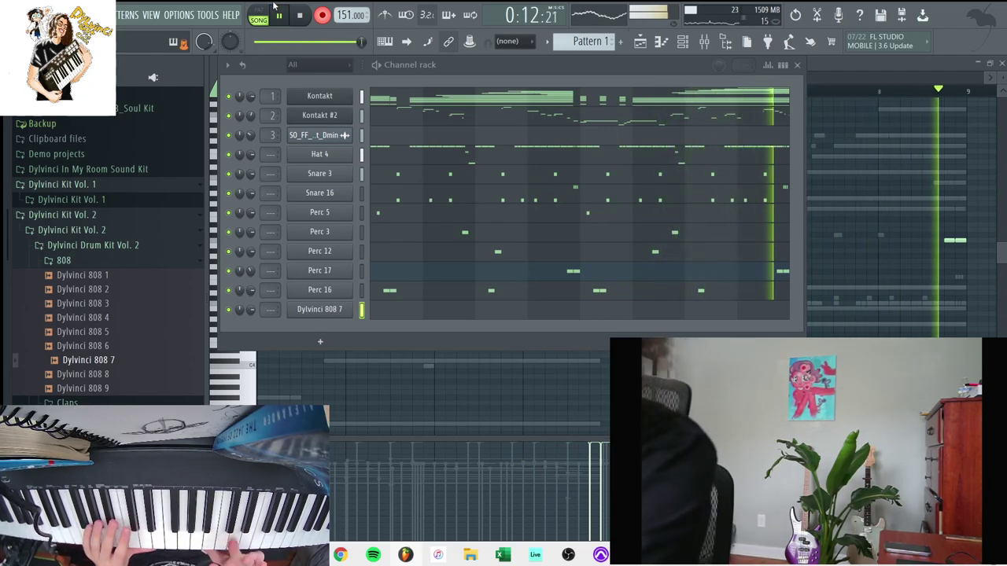
{"action": "key", "text": "space"}
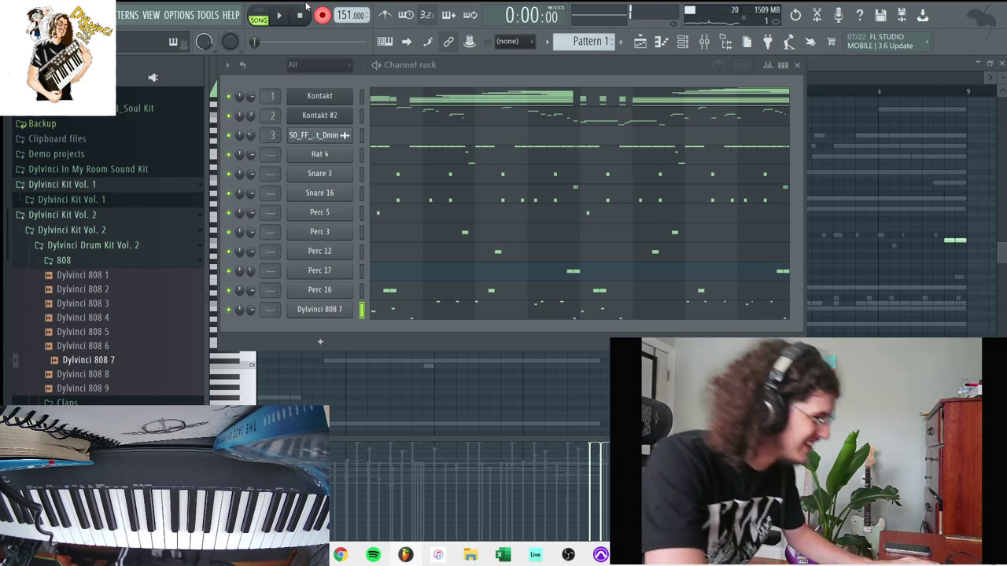
Step: Open the recorded Dylvinci 808 7 part in the piano roll, start playback and close the piano roll
{"action": "right_click", "coordinate": [346, 310]}
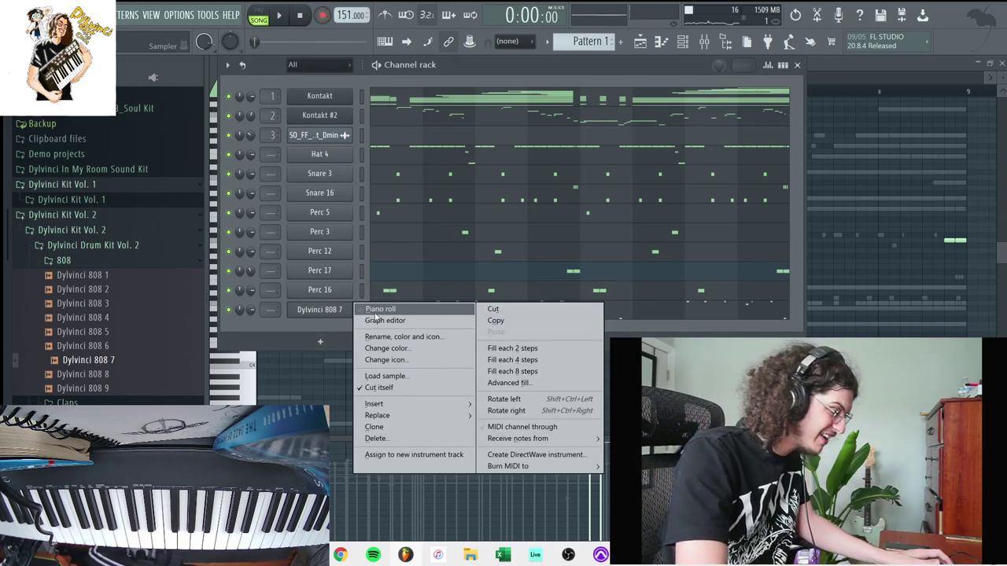
{"action": "left_click", "coordinate": [385, 309]}
{"action": "key", "text": "space"}
{"action": "key", "text": "Escape"}
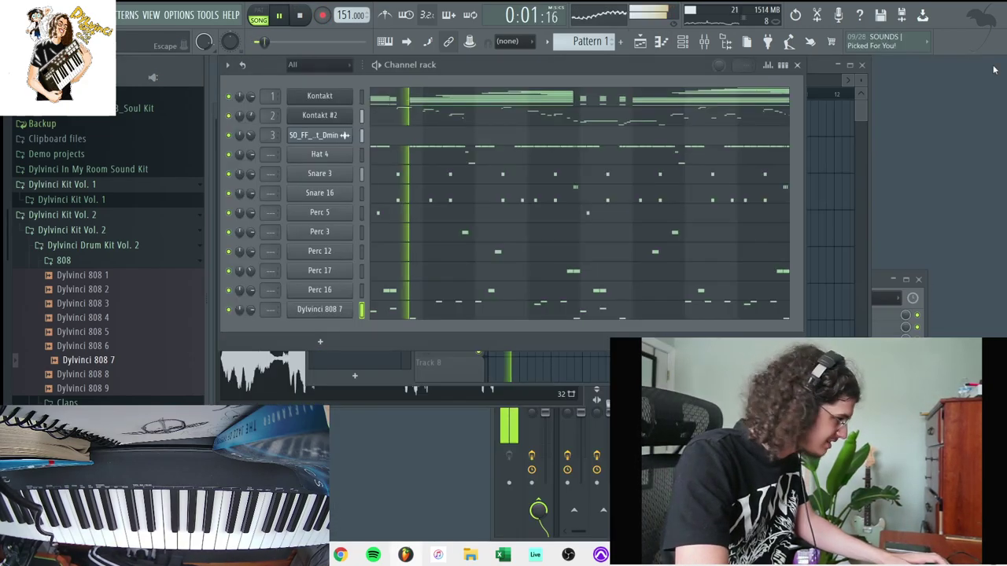
Step: Replace the Dylvinci 808 7 sound with 808 2 from the Vol. 1 808 & Bass Sounds folder and delete the spare 808 2 channel
{"action": "left_click", "coordinate": [94, 291]}
{"action": "left_click", "coordinate": [83, 201]}
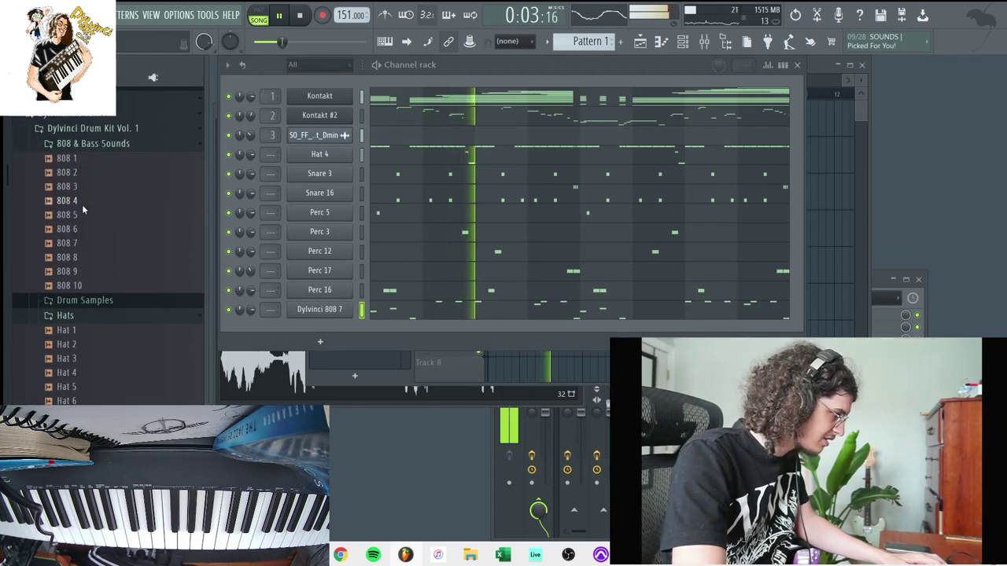
{"action": "key", "text": "space"}
{"action": "left_click", "coordinate": [76, 165]}
{"action": "left_click_drag", "start_coordinate": [383, 347], "coordinate": [344, 318]}
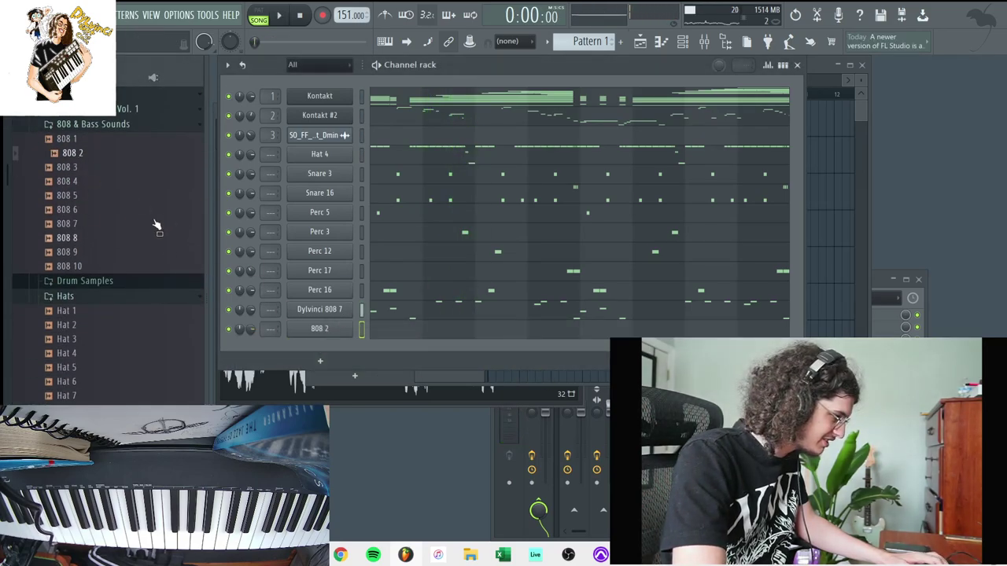
{"action": "left_click", "coordinate": [276, 151]}
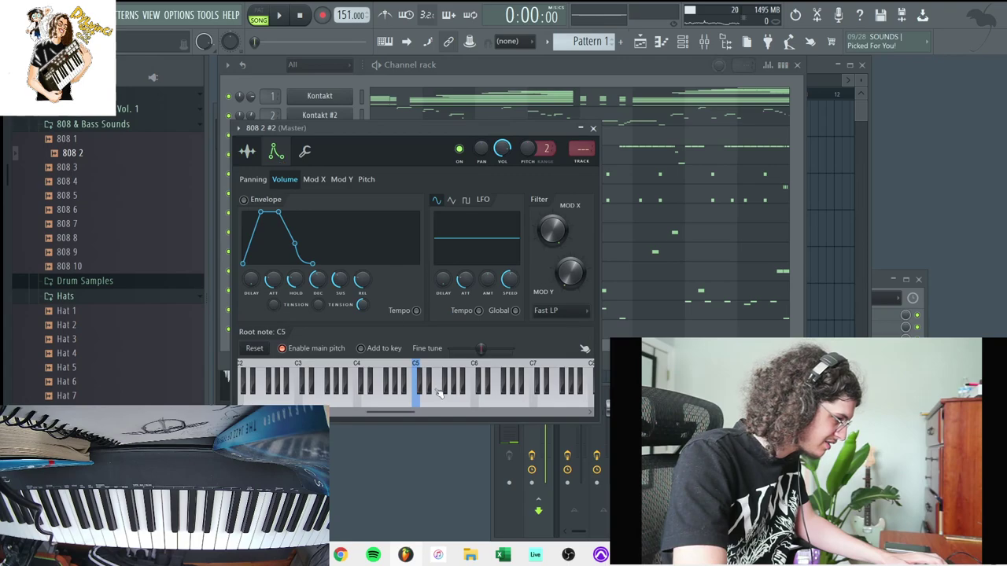
{"action": "left_click", "coordinate": [593, 129]}
{"action": "right_click", "coordinate": [341, 327]}
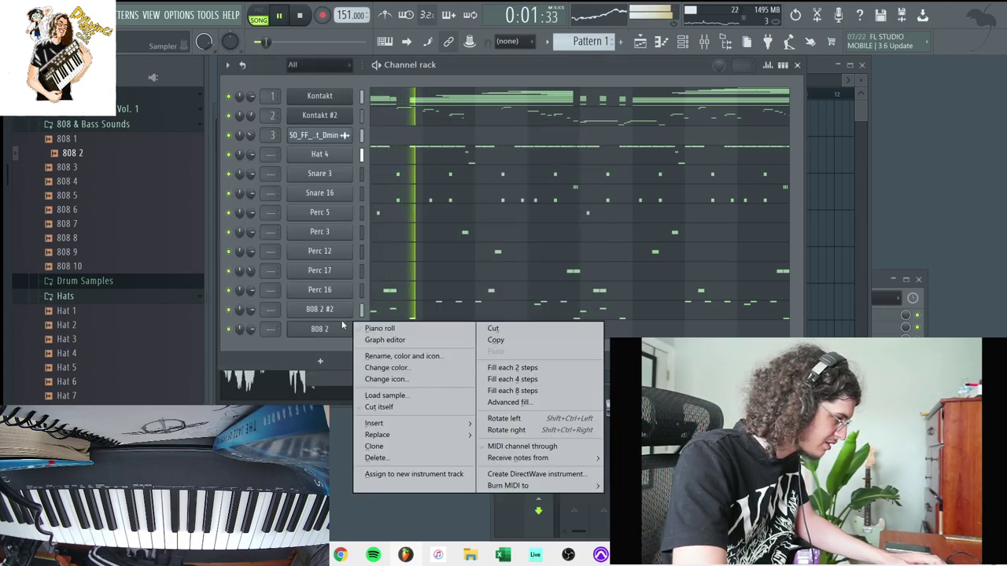
{"action": "left_click", "coordinate": [378, 457]}
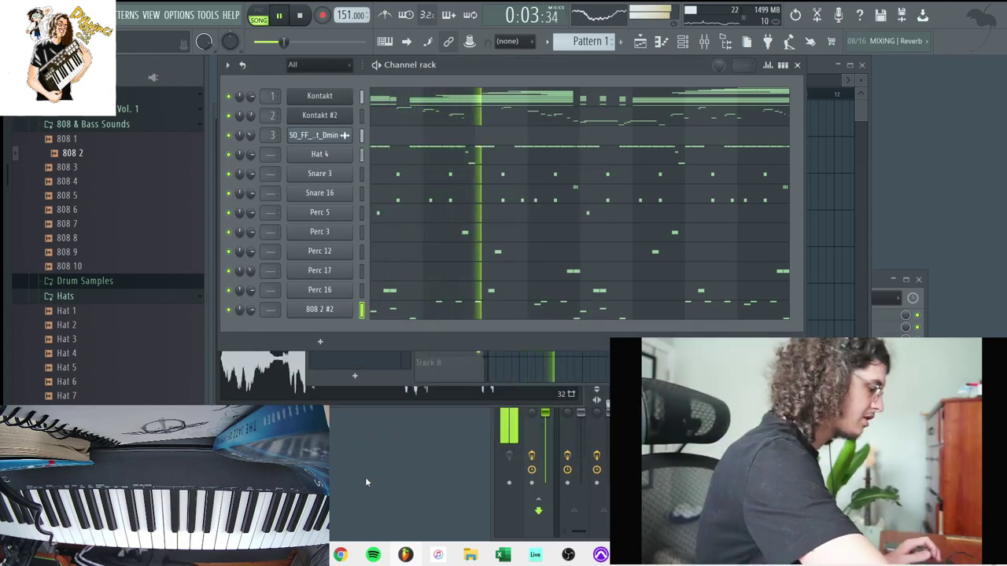
Step: Add Kick 13 from the Kicks folder as a new channel and open its piano roll
{"action": "scroll", "coordinate": [94, 331], "scroll_direction": "down", "scroll_amount": 10}
{"action": "left_click_drag", "start_coordinate": [75, 372], "coordinate": [347, 336]}
{"action": "right_click", "coordinate": [250, 313]}
{"action": "left_click", "coordinate": [269, 323]}
{"action": "right_click", "coordinate": [354, 324]}
{"action": "left_click", "coordinate": [381, 331]}
{"action": "key", "text": "space"}
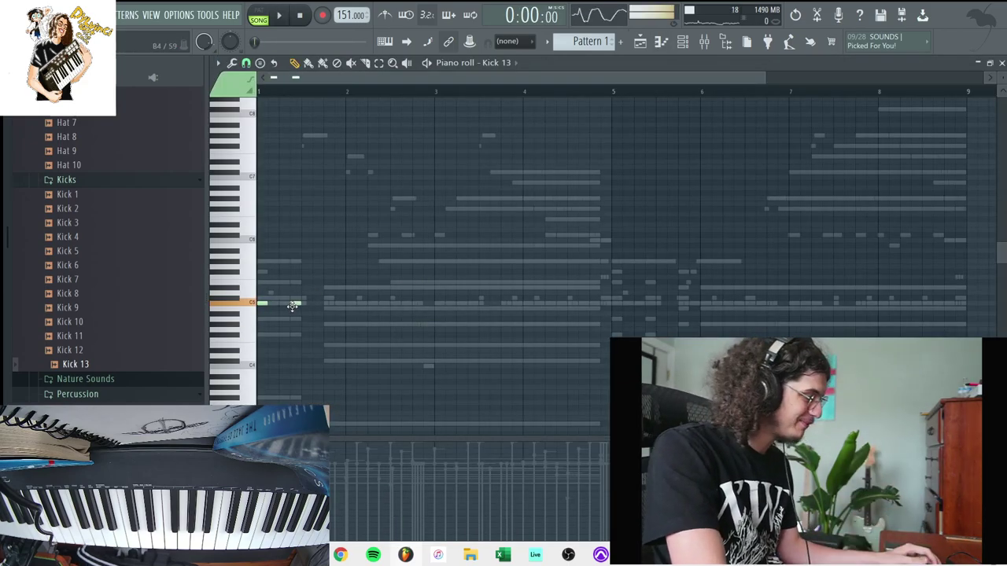
Step: Draw Kick 13 notes on C5 over the first four bars and duplicate them across the next four bars
{"action": "left_click", "coordinate": [328, 303]}
{"action": "key", "text": "space"}
{"action": "left_click_drag", "start_coordinate": [393, 305], "coordinate": [475, 305]}
{"action": "left_click", "coordinate": [439, 306]}
{"action": "left_click", "coordinate": [462, 305]}
{"action": "left_click", "coordinate": [459, 305]}
{"action": "left_click", "coordinate": [559, 305]}
{"action": "left_click_drag", "start_coordinate": [554, 304], "coordinate": [579, 307]}
{"action": "left_click", "coordinate": [550, 304]}
{"action": "key", "text": "ctrl+b"}
{"action": "left_click", "coordinate": [682, 45]}
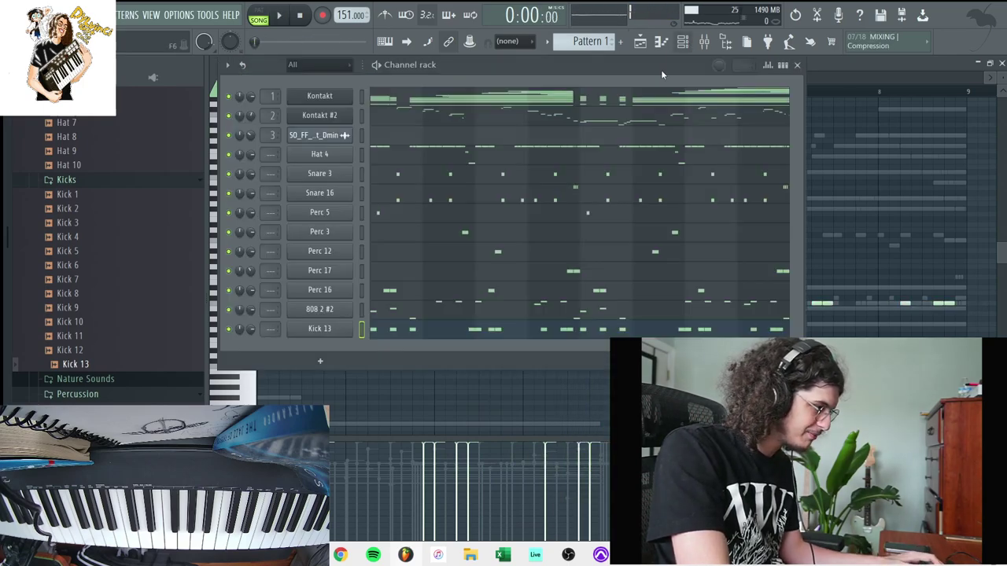
Step: Enable Cut itself for Kick 13 and raise its volume in the channel's levels adjustment
{"action": "right_click", "coordinate": [335, 331]}
{"action": "left_click", "coordinate": [379, 408]}
{"action": "left_click", "coordinate": [337, 331]}
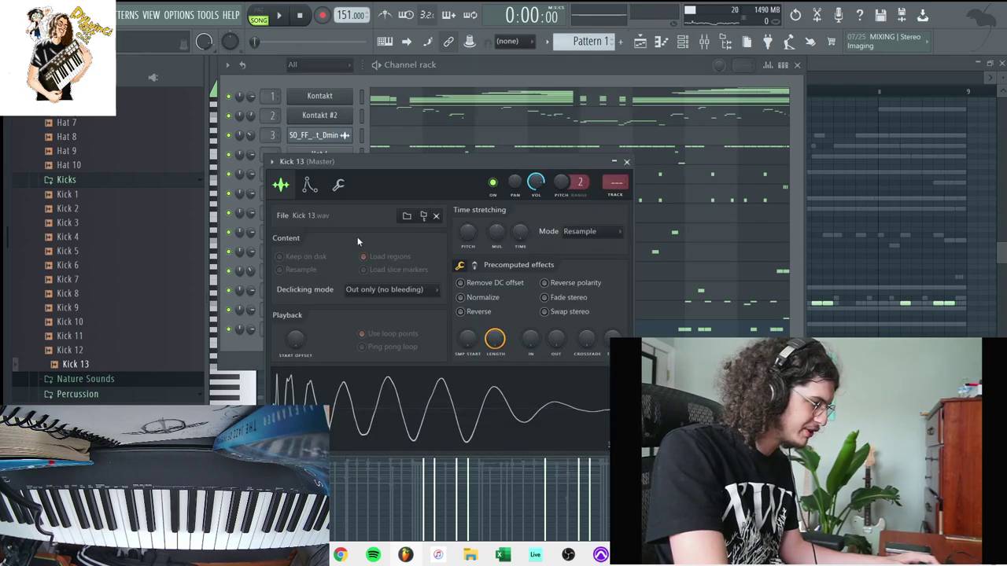
{"action": "left_click", "coordinate": [338, 185]}
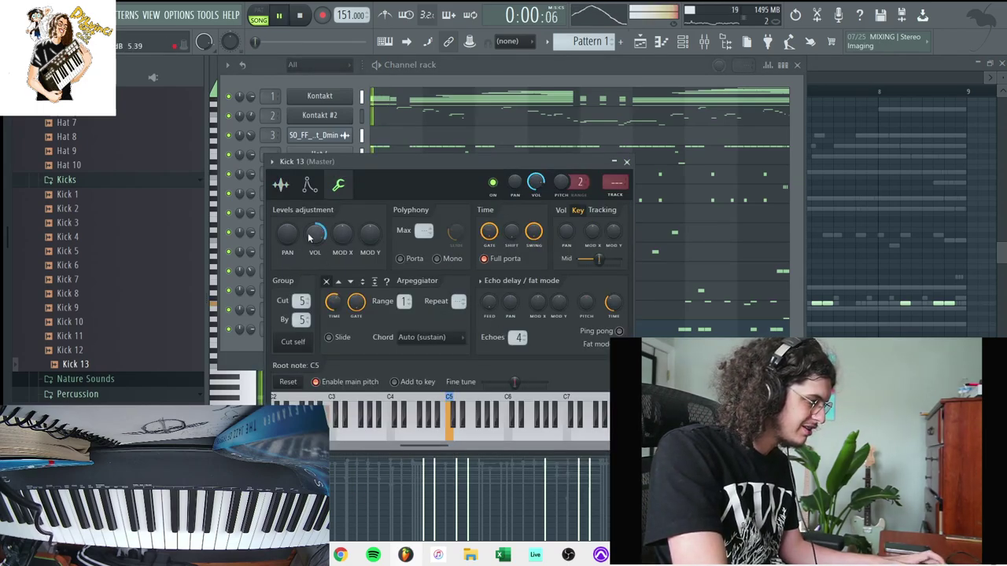
Step: Insert Fruity Soft Clipper on the Master mixer track, start playback and close the mixer and Kick 13 settings
{"action": "left_click", "coordinate": [686, 45]}
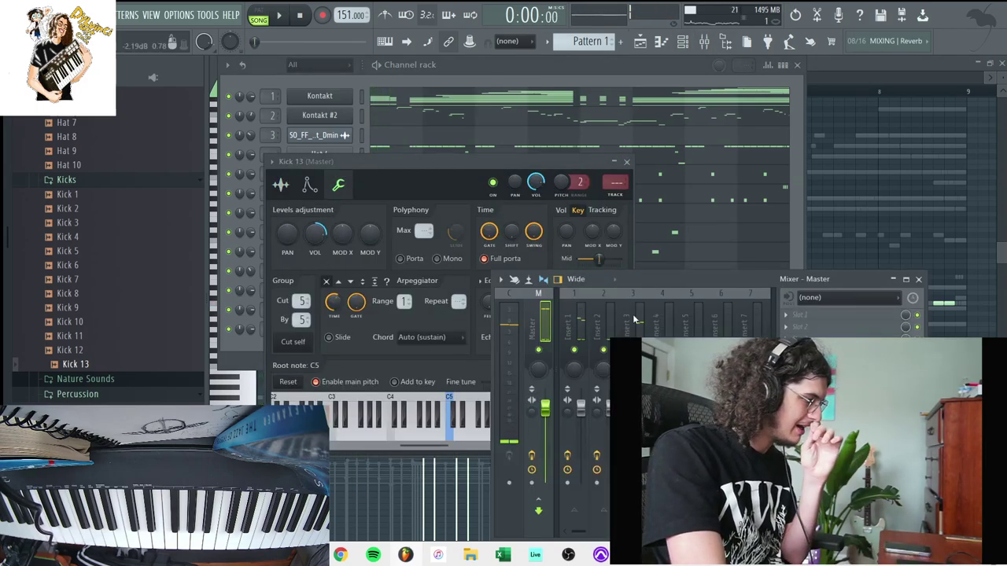
{"action": "left_click", "coordinate": [788, 298]}
{"action": "mouse_move", "coordinate": [845, 252]}
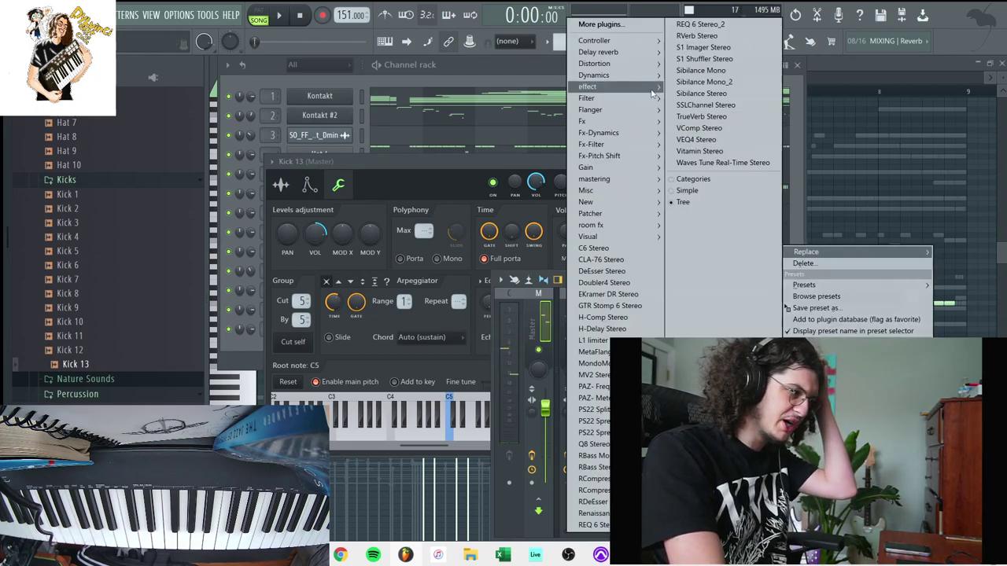
{"action": "mouse_move", "coordinate": [598, 74]}
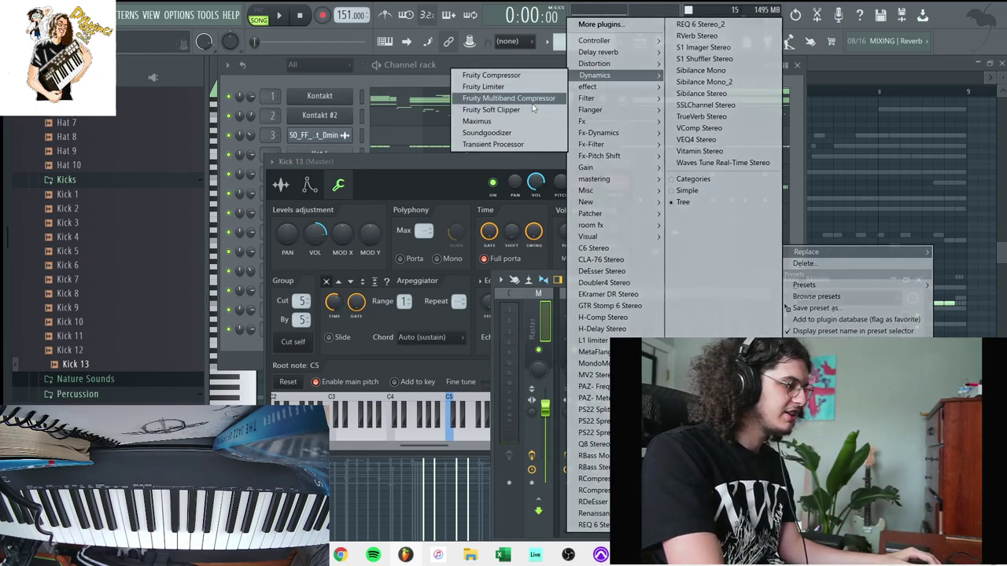
{"action": "left_click", "coordinate": [551, 109]}
{"action": "key", "text": "space"}
{"action": "left_click", "coordinate": [915, 279]}
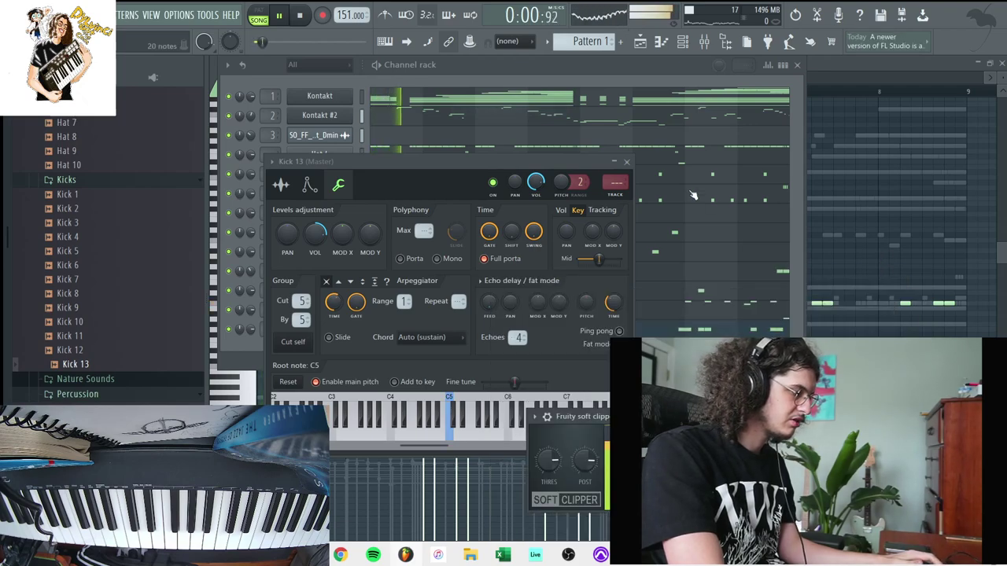
{"action": "left_click", "coordinate": [627, 163]}
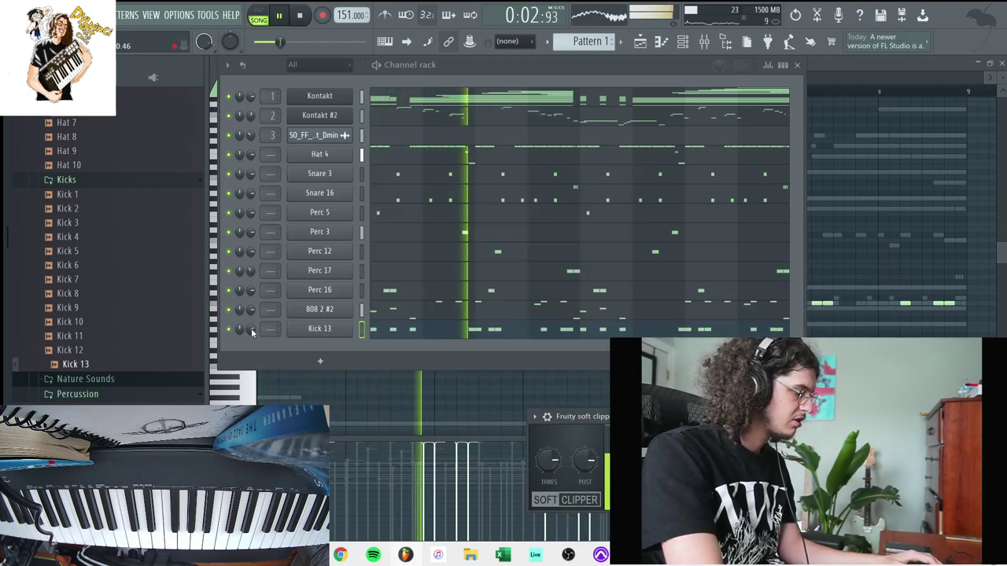
Step: Rework the Kick 13 notes in the first four bars, adding one at the end of bar 4, and duplicate them over the last four
{"action": "right_click", "coordinate": [330, 329]}
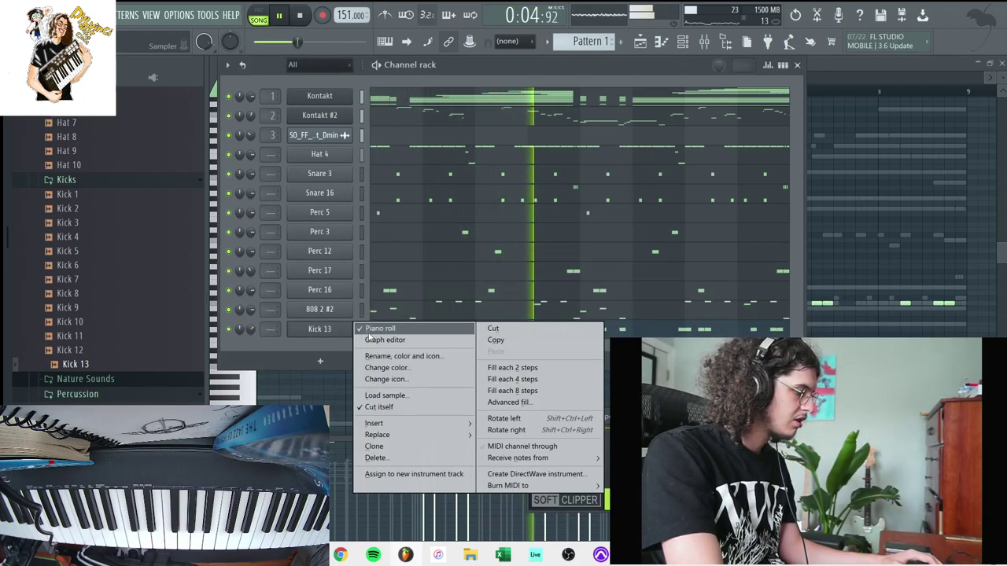
{"action": "left_click", "coordinate": [370, 330]}
{"action": "key", "text": "space"}
{"action": "key", "text": "space"}
{"action": "right_click", "coordinate": [338, 330]}
{"action": "left_click", "coordinate": [370, 328]}
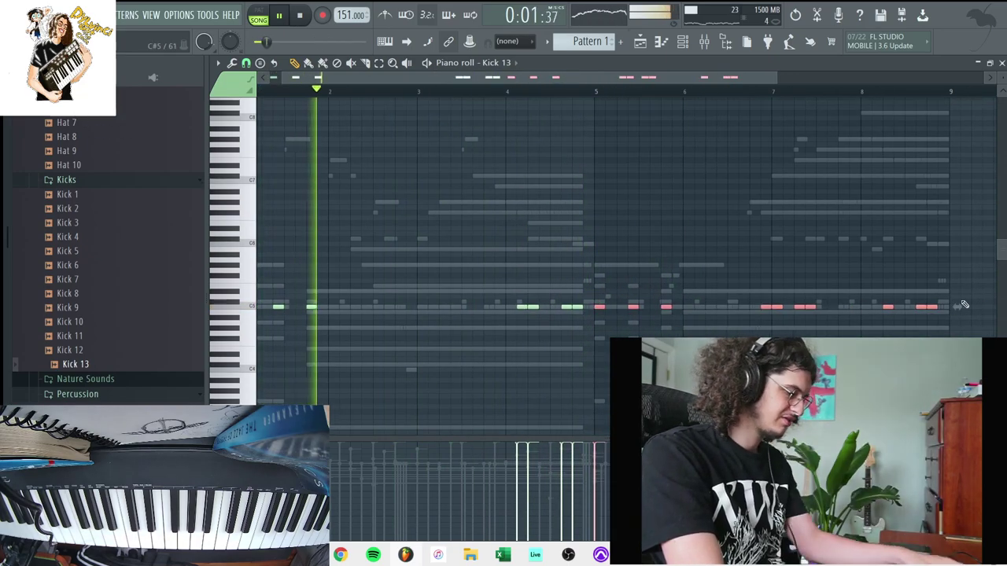
{"action": "left_click_drag", "start_coordinate": [581, 306], "coordinate": [593, 307]}
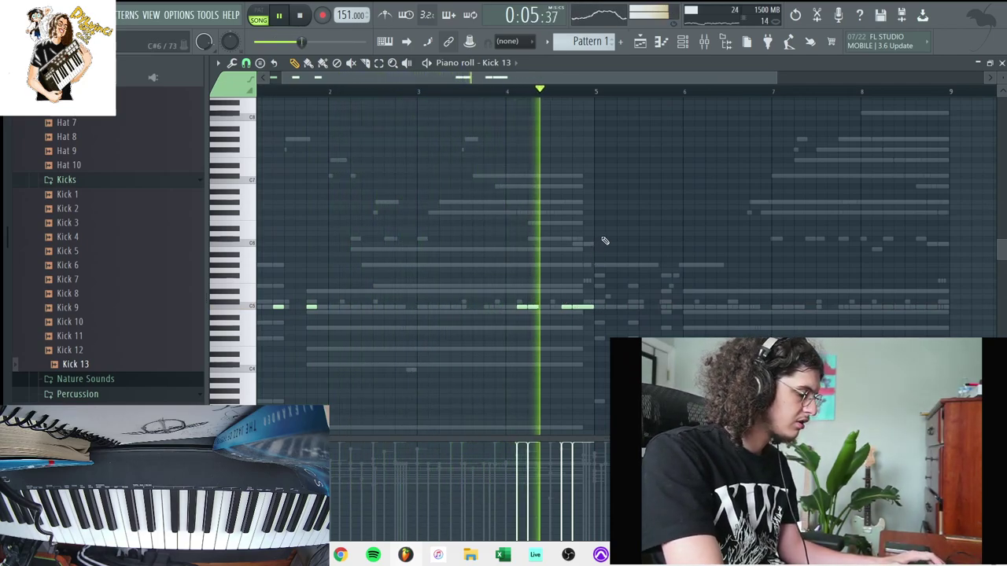
{"action": "key", "text": "ctrl+b"}
{"action": "key", "text": "ctrl+d"}
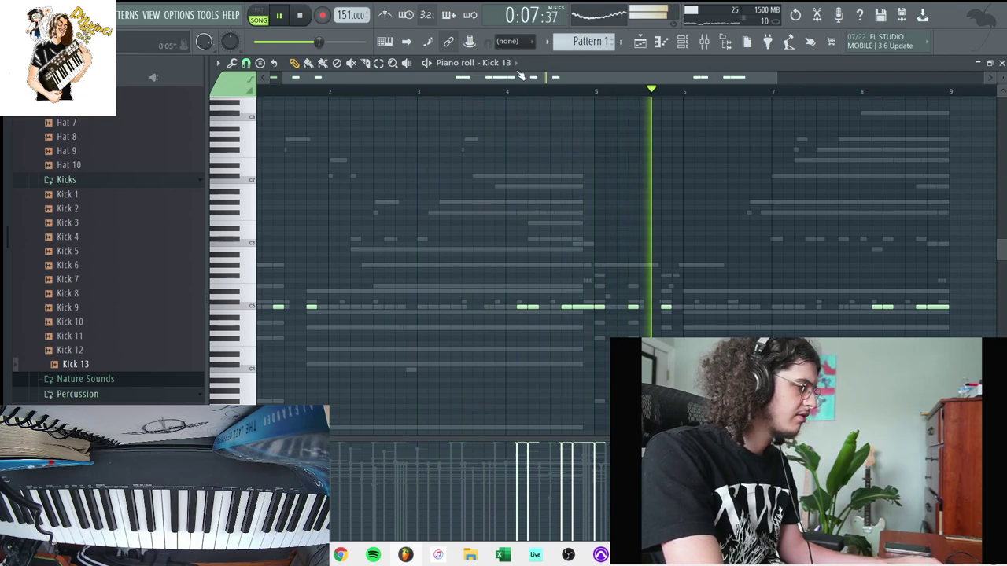
Step: Edit the 808 2 bass notes in the piano roll, redrawing the one at bar 3 and reworking those around bars 6 and 7
{"action": "left_click", "coordinate": [516, 63]}
{"action": "left_click", "coordinate": [550, 214]}
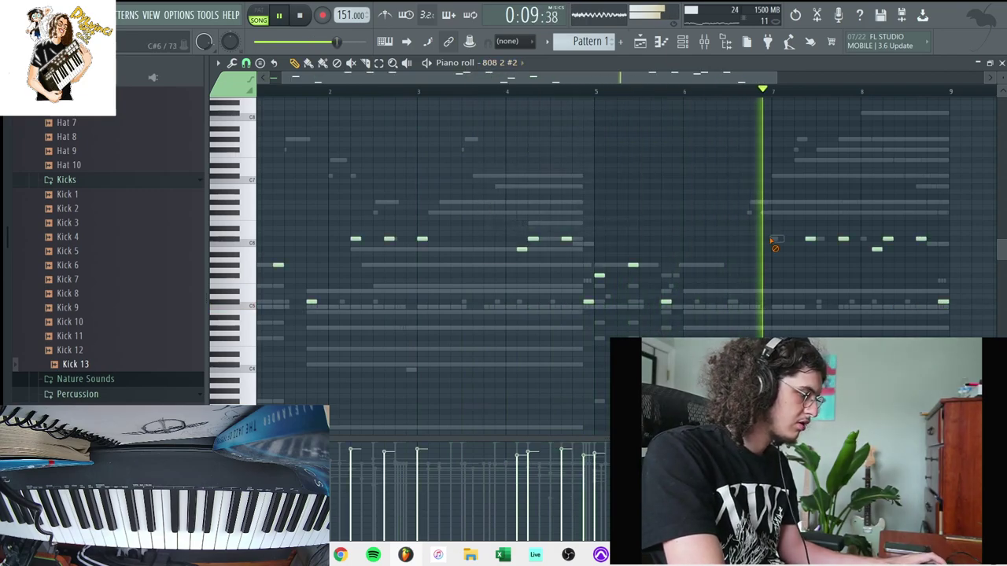
{"action": "key", "text": "ctrl+z"}
{"action": "left_click_drag", "start_coordinate": [773, 193], "coordinate": [772, 239]}
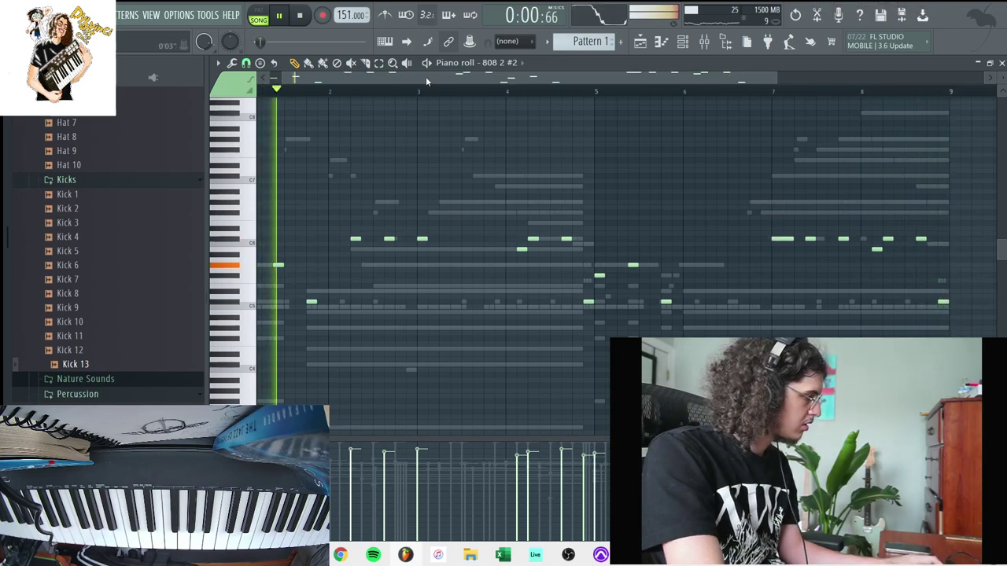
{"action": "right_click", "coordinate": [442, 238]}
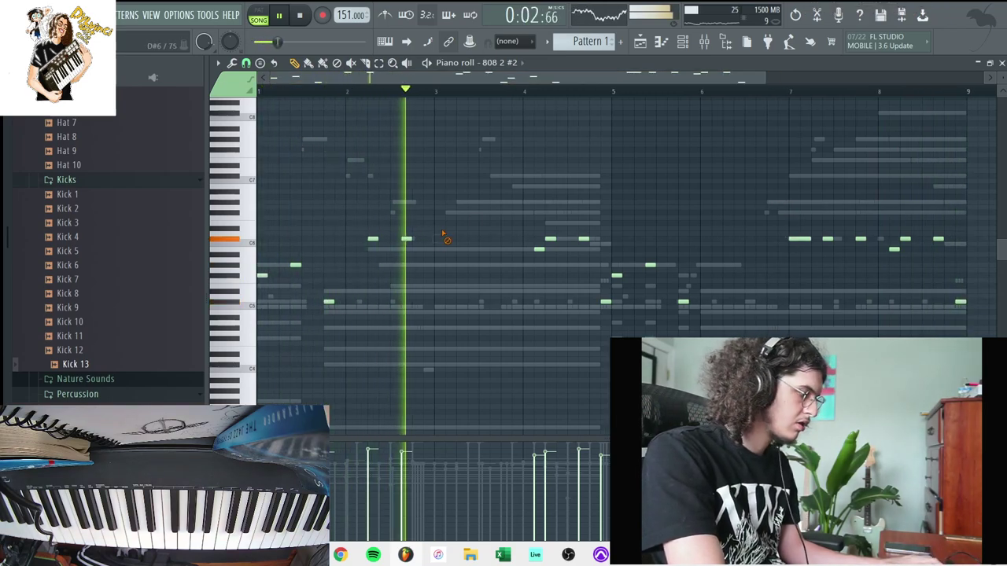
{"action": "left_click", "coordinate": [439, 239]}
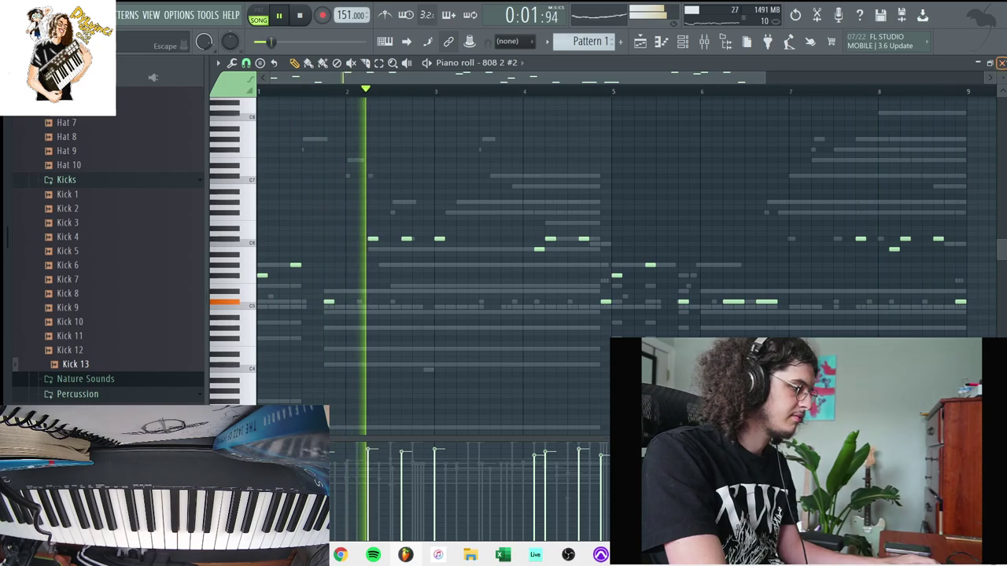
{"action": "left_click", "coordinate": [1002, 62]}
{"action": "left_click", "coordinate": [860, 67]}
Step: Add Lounge Lizard Session 4 from the installed plugins as a new channel and close its window
{"action": "scroll", "coordinate": [66, 181], "scroll_direction": "up", "scroll_amount": 15}
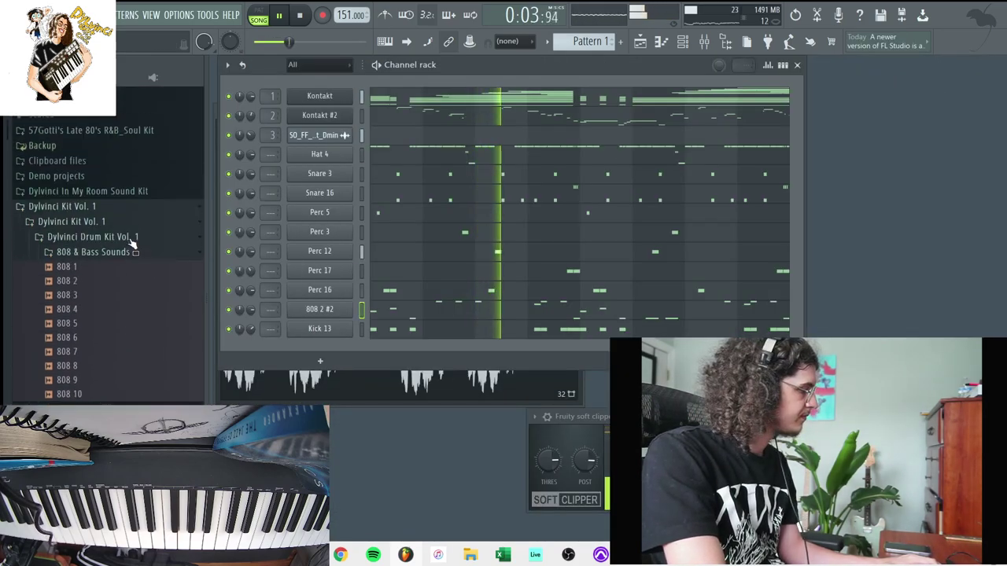
{"action": "left_click", "coordinate": [78, 206]}
{"action": "scroll", "coordinate": [77, 272], "scroll_direction": "down", "scroll_amount": 10}
{"action": "scroll", "coordinate": [79, 299], "scroll_direction": "down", "scroll_amount": 4}
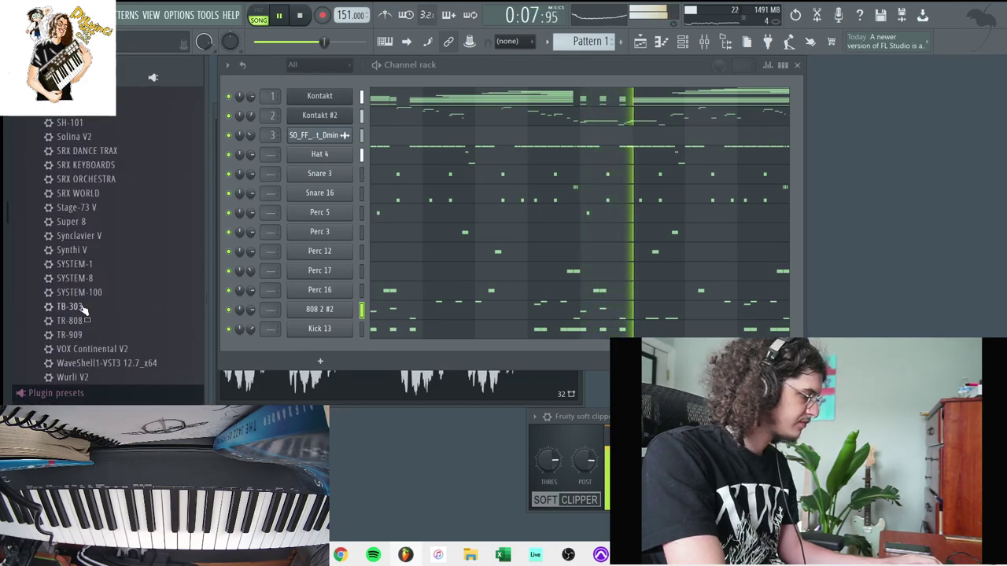
{"action": "scroll", "coordinate": [79, 310], "scroll_direction": "up", "scroll_amount": 4}
{"action": "scroll", "coordinate": [134, 140], "scroll_direction": "down", "scroll_amount": 2}
{"action": "scroll", "coordinate": [134, 140], "scroll_direction": "up", "scroll_amount": 2}
{"action": "left_click_drag", "start_coordinate": [149, 151], "coordinate": [289, 366]}
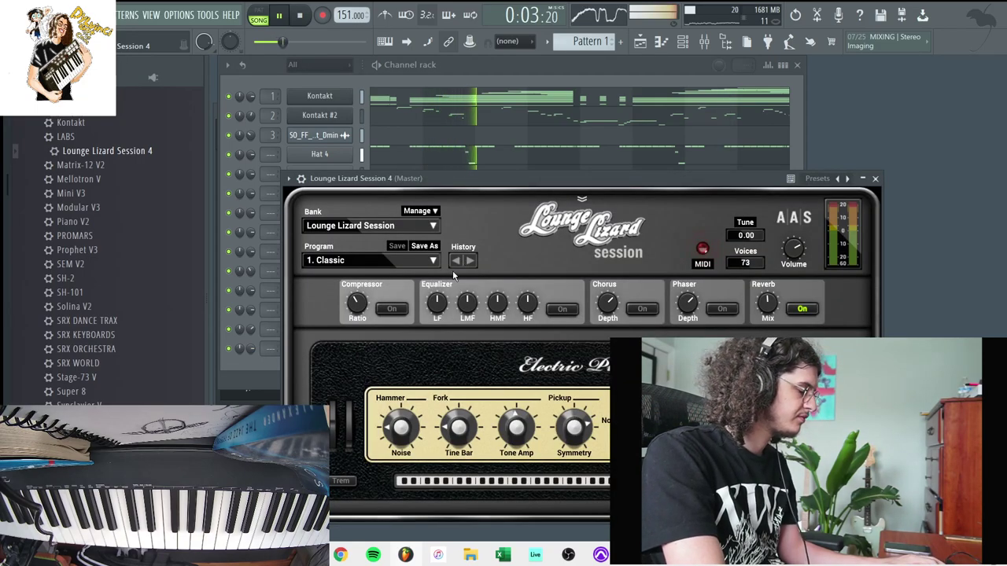
{"action": "left_click", "coordinate": [873, 179]}
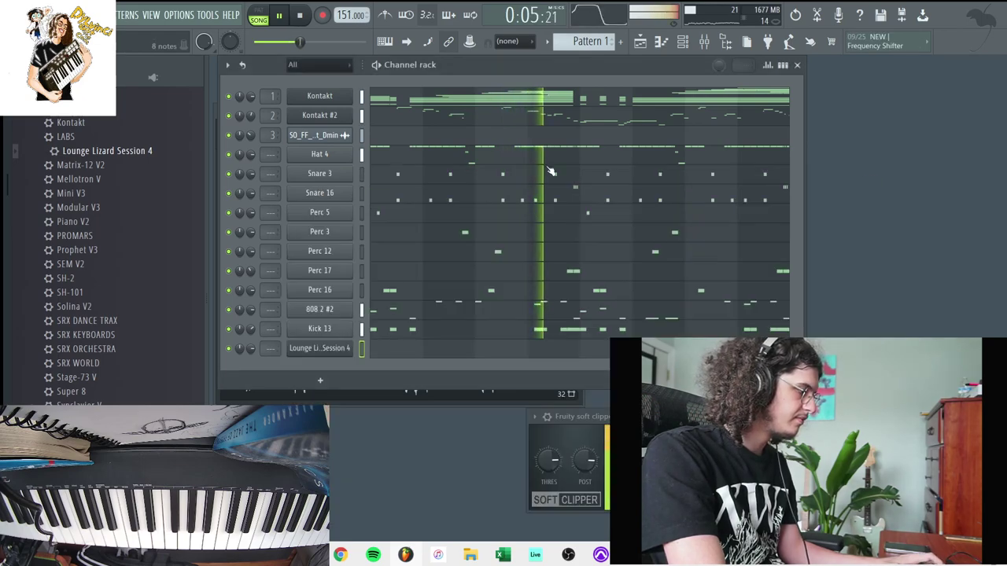
Step: Stop playback and mute every channel except the two Kontakt channels and the vocal riff
{"action": "key", "text": "space"}
{"action": "right_click", "coordinate": [229, 96]}
{"action": "left_click", "coordinate": [239, 103]}
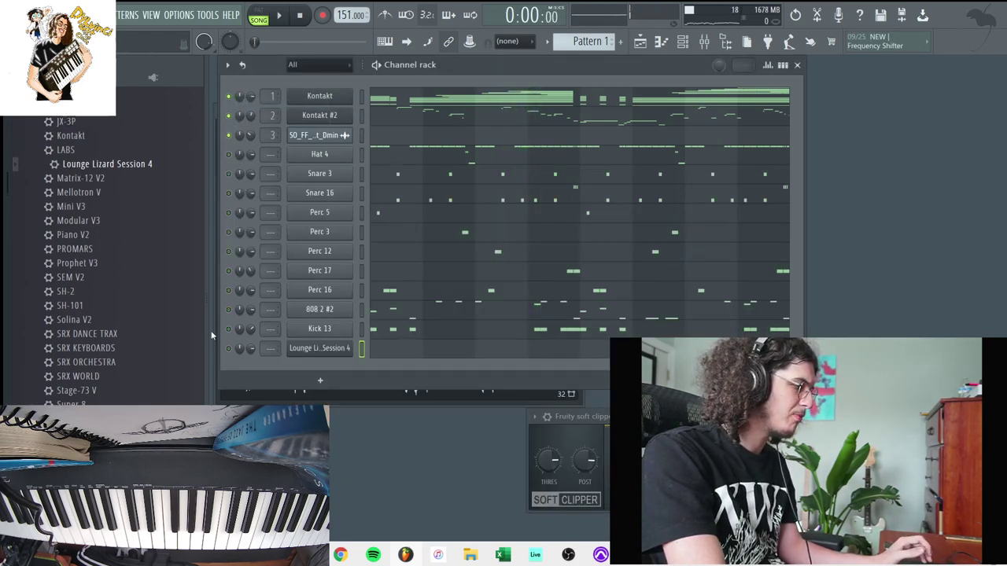
Step: Record a live Lounge Lizard Session 4 part from the MIDI keyboard, with the channel routed to mixer track 2
{"action": "left_click", "coordinate": [323, 16]}
{"action": "left_click", "coordinate": [472, 404]}
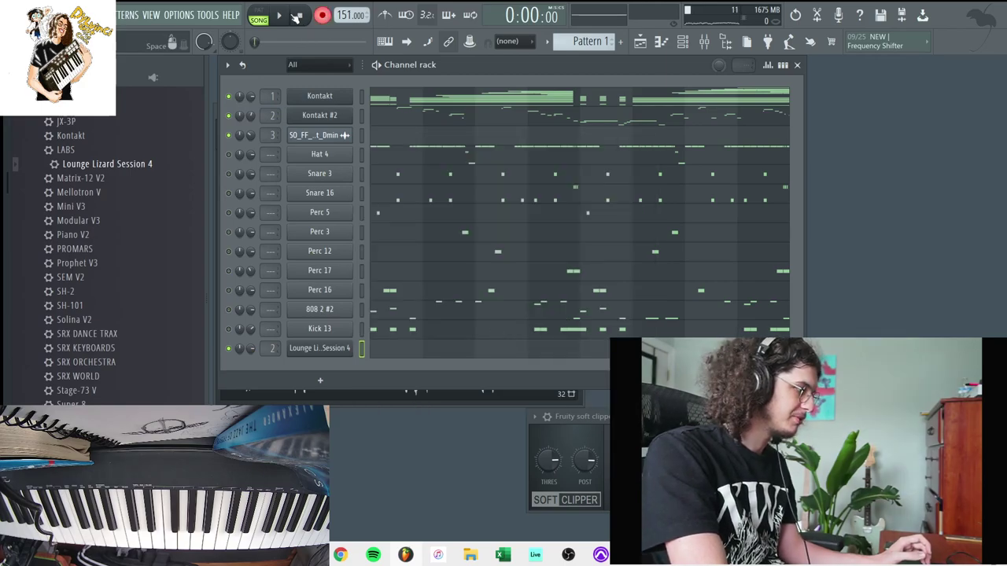
{"action": "key", "text": "space"}
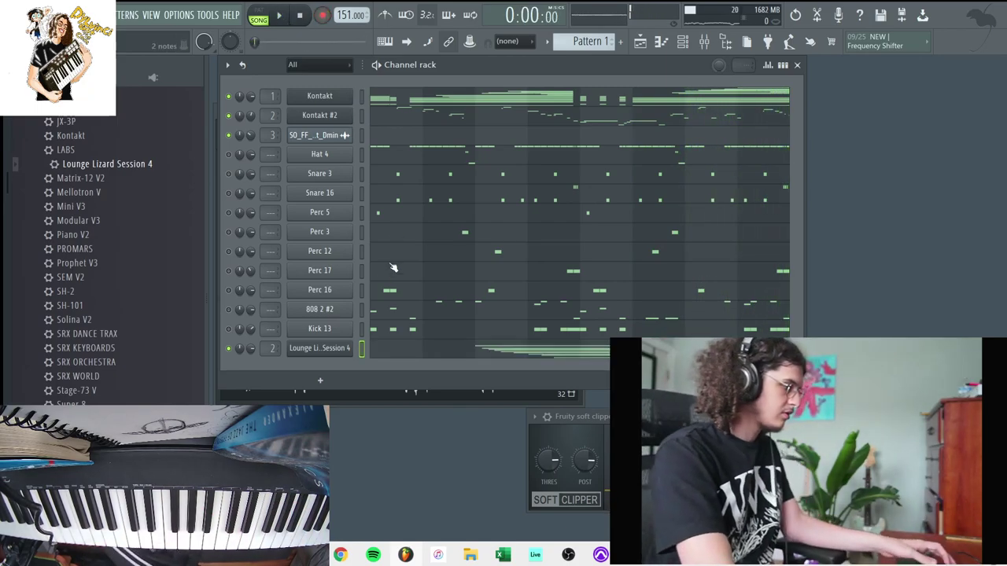
Step: Play back the recorded Lounge Lizard Session 4 part from its piano roll, close it and unmute the drum and bass channels
{"action": "right_click", "coordinate": [338, 347]}
{"action": "left_click", "coordinate": [370, 348]}
{"action": "key", "text": "space"}
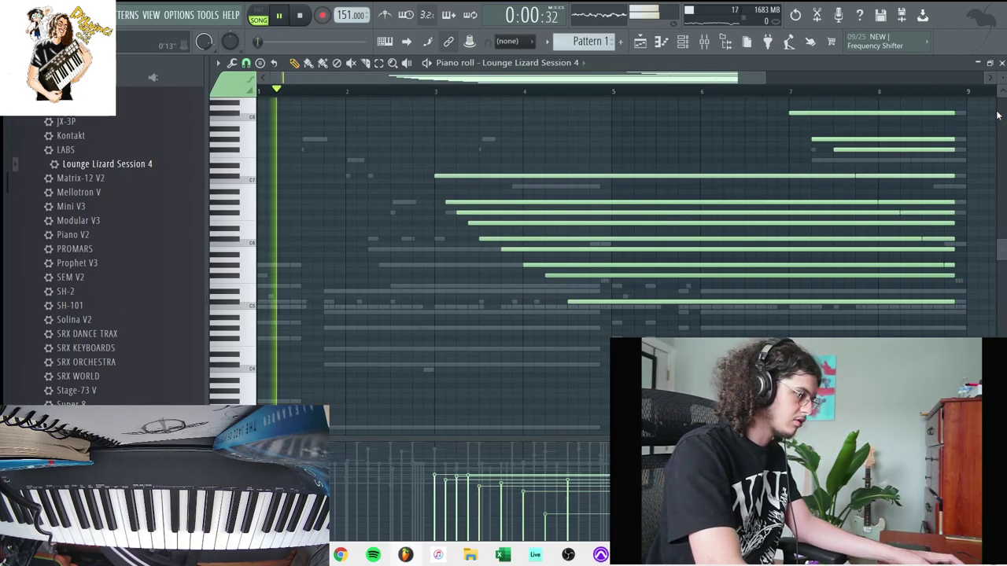
{"action": "key", "text": "Escape"}
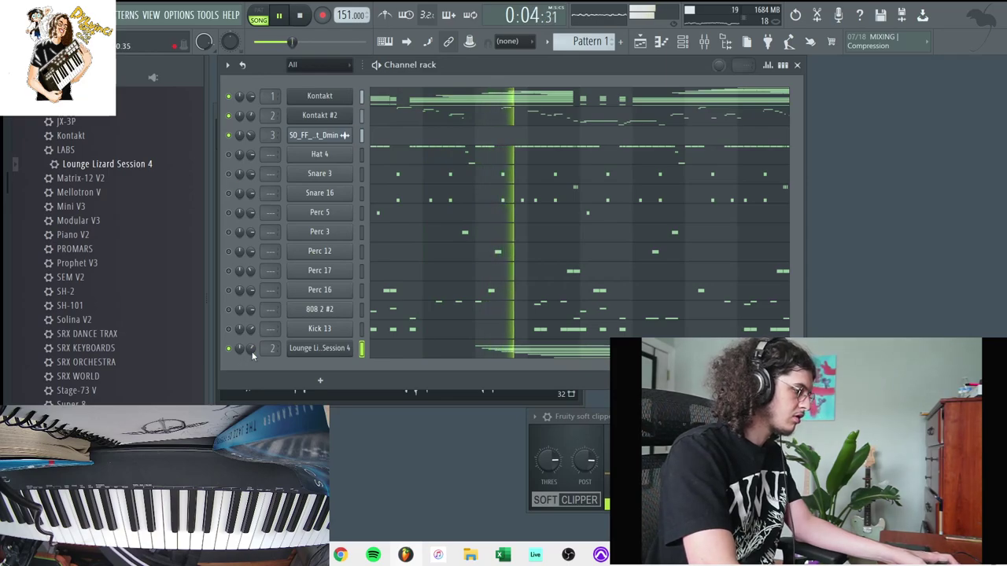
{"action": "left_click", "coordinate": [229, 155]}
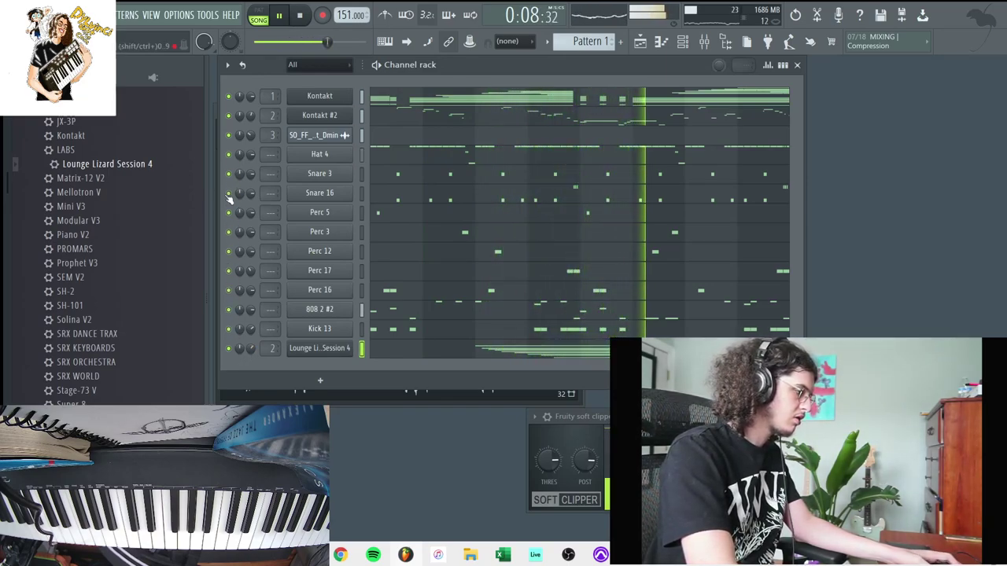
Step: Open the playlist and split Pattern 1 by channel
{"action": "key", "text": "F5"}
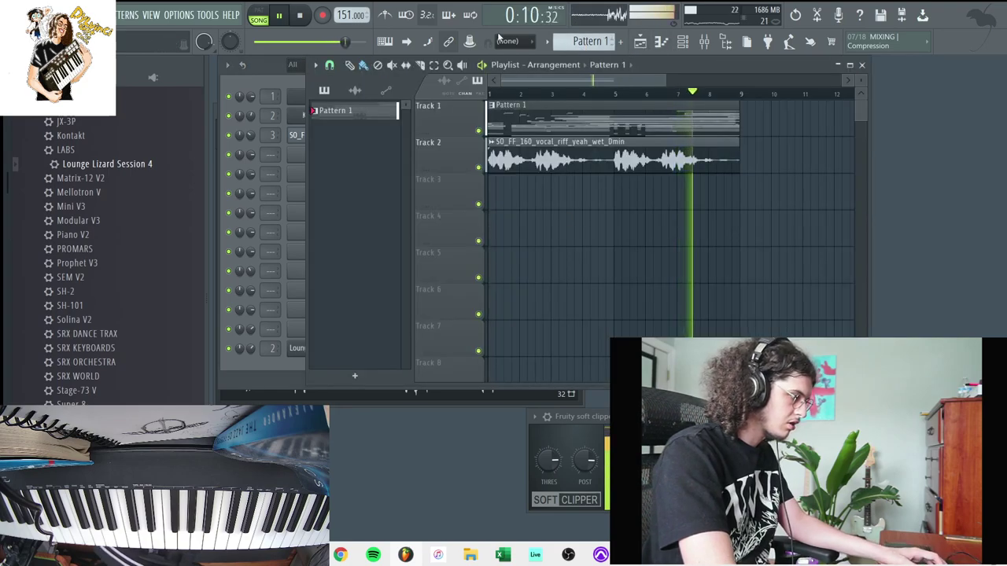
{"action": "left_click", "coordinate": [547, 42]}
{"action": "left_click", "coordinate": [618, 240]}
Step: Move the Kontakt clip to Track 4 and the Kontakt #2 clip to Track 5 in the playlist
{"action": "left_click_drag", "start_coordinate": [635, 115], "coordinate": [728, 126]}
{"action": "left_click_drag", "start_coordinate": [570, 119], "coordinate": [567, 229]}
{"action": "key", "text": "ctrl+d"}
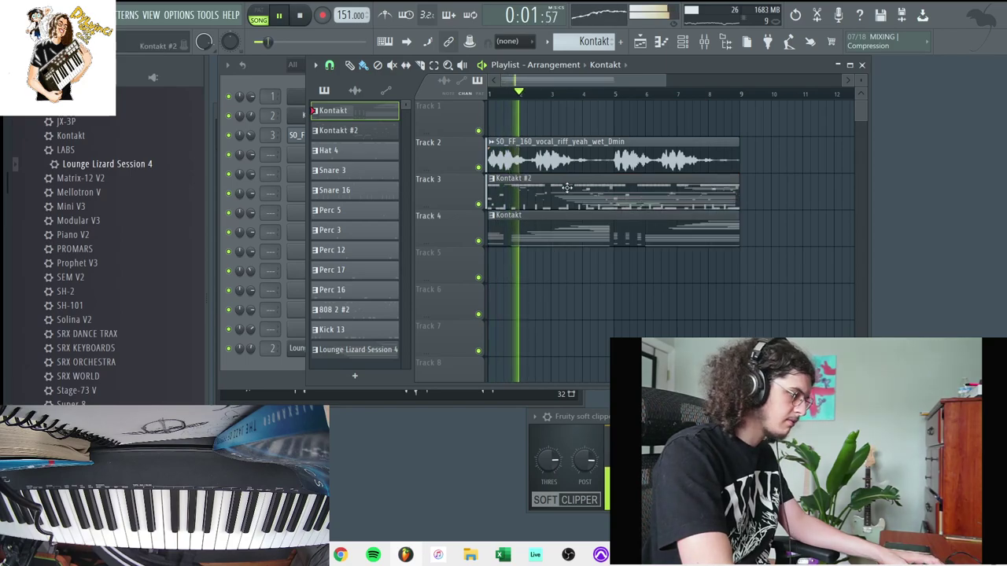
{"action": "left_click_drag", "start_coordinate": [567, 191], "coordinate": [566, 265]}
{"action": "left_click_drag", "start_coordinate": [857, 83], "coordinate": [857, 79]}
{"action": "left_click", "coordinate": [556, 205]}
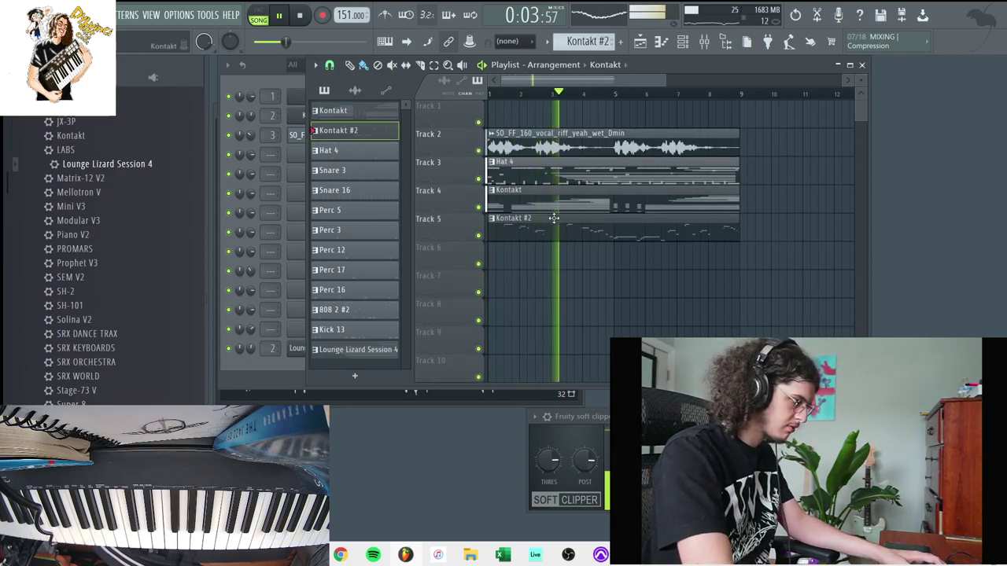
Step: Move the Hat 4, Snare 3, Snare 16, Perc 5 and Perc 3 clips to Tracks 7 through 11 in the playlist
{"action": "left_click_drag", "start_coordinate": [555, 171], "coordinate": [554, 284]}
{"action": "left_click_drag", "start_coordinate": [511, 169], "coordinate": [530, 373]}
{"action": "scroll", "coordinate": [535, 365], "scroll_direction": "up", "scroll_amount": 1}
{"action": "scroll", "coordinate": [860, 81], "scroll_direction": "down", "scroll_amount": 2}
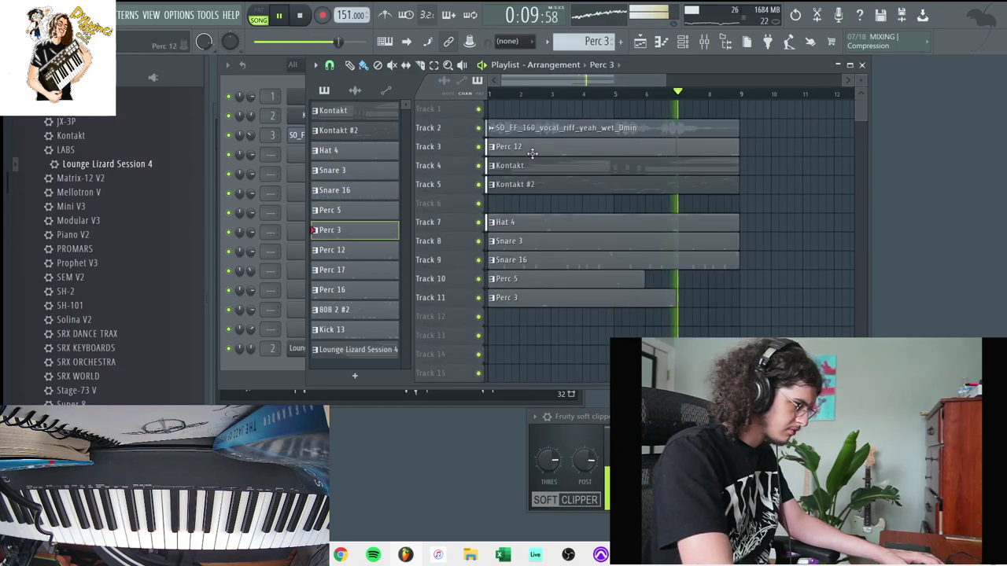
Step: Move the Perc 17, Perc 12, 808 2 #2, Perc 16 and Kick 13 clips to Tracks 12 through 16
{"action": "left_click_drag", "start_coordinate": [533, 153], "coordinate": [533, 335]}
{"action": "left_click_drag", "start_coordinate": [518, 264], "coordinate": [520, 317]}
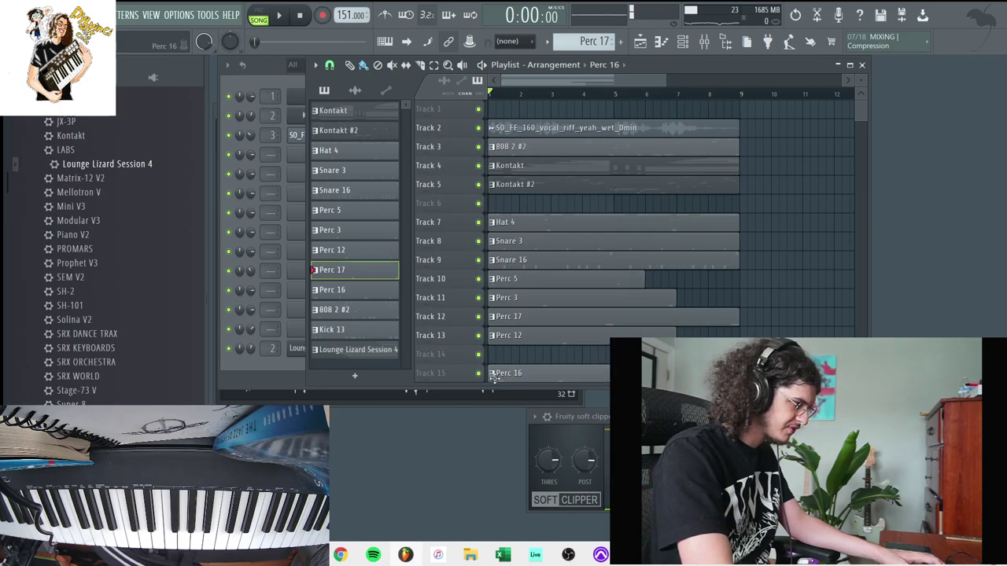
{"action": "left_click_drag", "start_coordinate": [550, 155], "coordinate": [543, 241]}
{"action": "left_click_drag", "start_coordinate": [525, 354], "coordinate": [524, 354]}
{"action": "left_click_drag", "start_coordinate": [538, 148], "coordinate": [519, 291]}
{"action": "scroll", "coordinate": [519, 290], "scroll_direction": "down", "scroll_amount": 3}
{"action": "scroll", "coordinate": [641, 272], "scroll_direction": "up", "scroll_amount": 2}
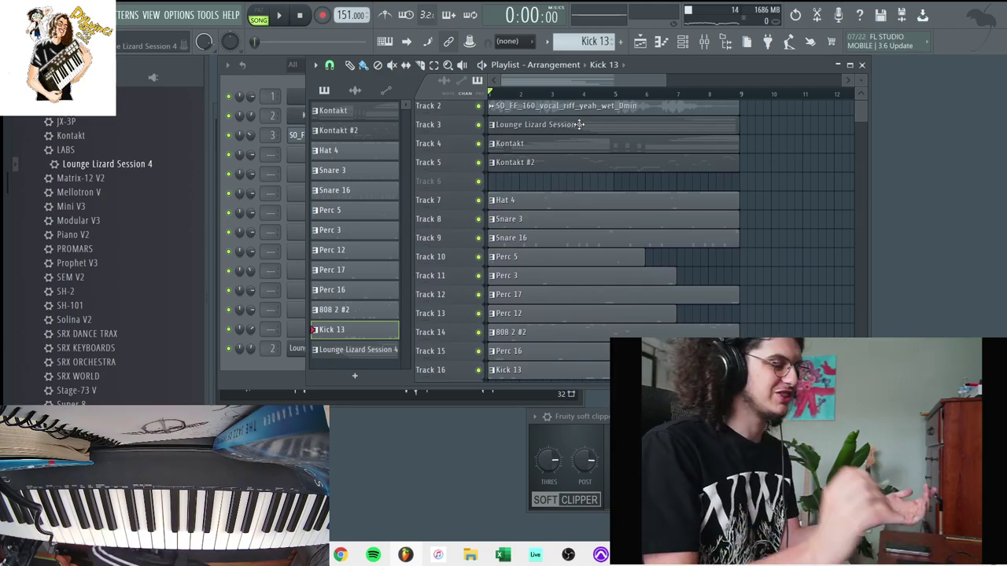
Step: Maximize the playlist and shift the drum, percussion and 808 clips up one track, to Tracks 6 through 15
{"action": "left_click", "coordinate": [850, 65]}
{"action": "left_click_drag", "start_coordinate": [767, 389], "coordinate": [456, 193]}
{"action": "key", "text": "shift+Up"}
Step: Duplicate all playlist clips so the whole section repeats from bar 9
{"action": "left_click_drag", "start_coordinate": [818, 385], "coordinate": [461, 11]}
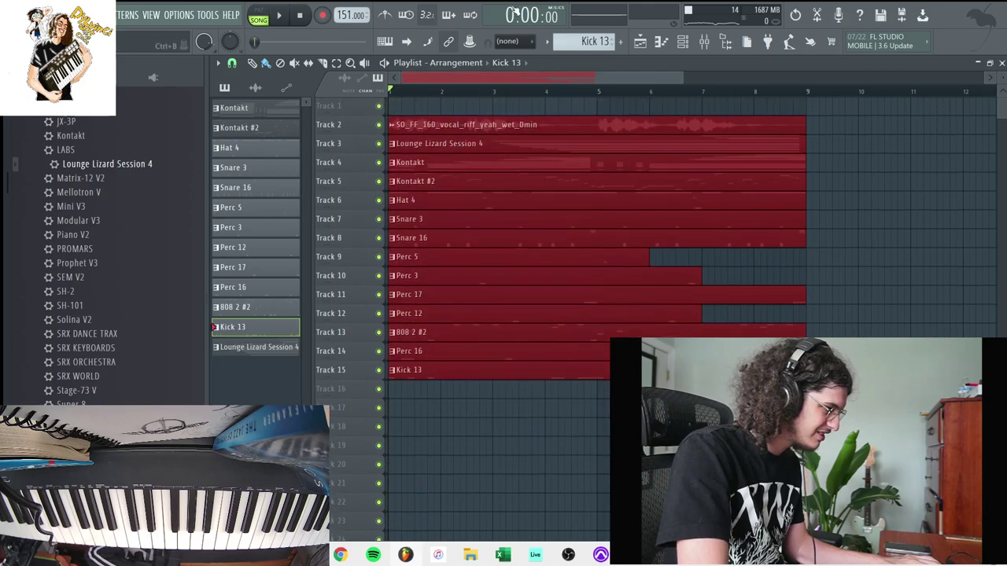
{"action": "key", "text": "ctrl+b"}
{"action": "left_click_drag", "start_coordinate": [1001, 77], "coordinate": [1001, 96]}
{"action": "left_click_drag", "start_coordinate": [659, 82], "coordinate": [568, 82]}
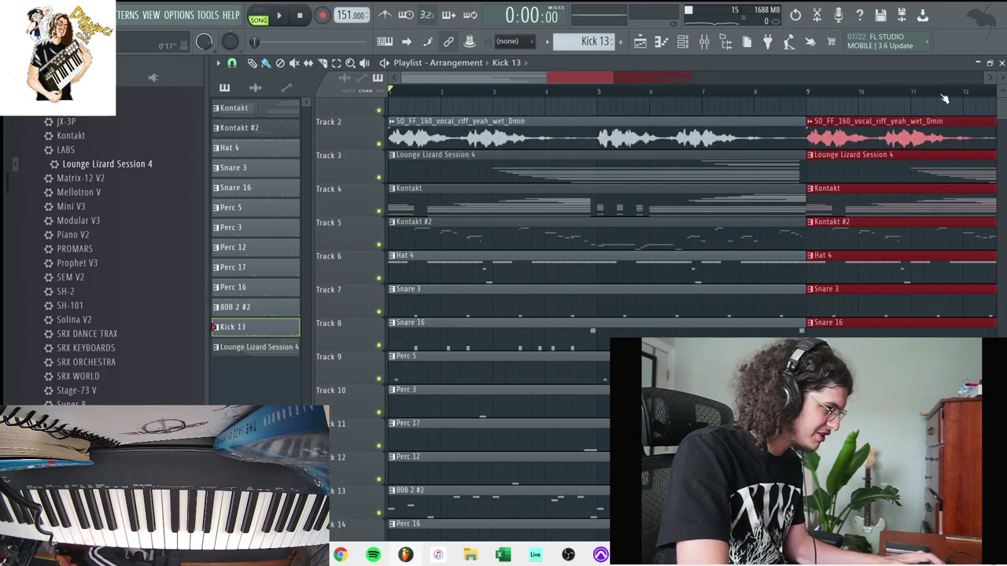
{"action": "left_click_drag", "start_coordinate": [1001, 77], "coordinate": [1001, 71]}
{"action": "left_click_drag", "start_coordinate": [610, 77], "coordinate": [725, 78]}
Step: Delete the drum, percussion and 808 clips from the first eight bars and play the arrangement
{"action": "mouse_move", "coordinate": [427, 250]}
{"action": "left_mouse_down"}
{"action": "mouse_move", "coordinate": [440, 384]}
{"action": "mouse_move", "coordinate": [436, 505]}
{"action": "left_mouse_up"}
{"action": "key", "text": "space"}
{"action": "key", "text": "space"}
{"action": "key", "text": "space"}
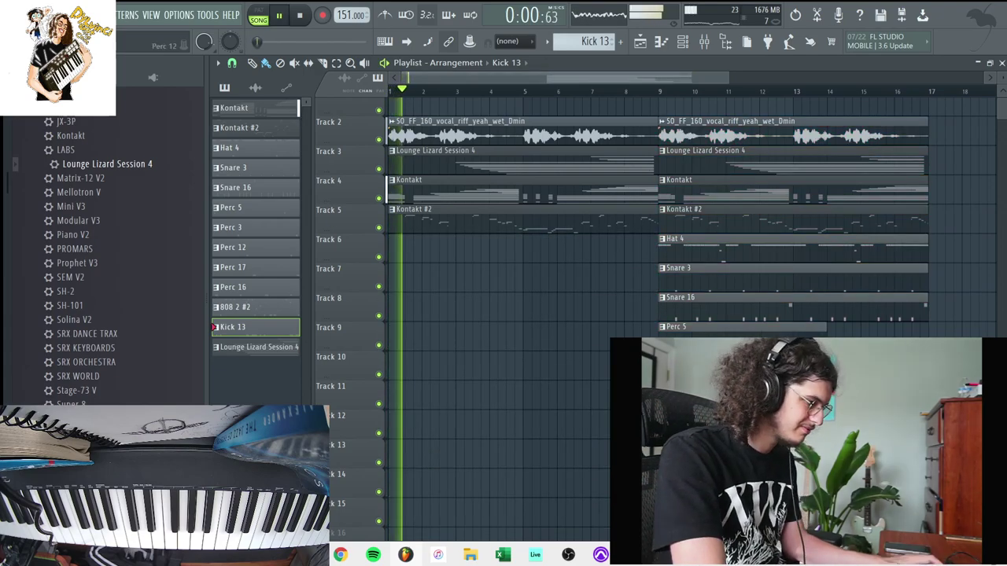
Step: Duplicate the second section at bar 17 and shift all clips up one track so the vocal sits on Track 1
{"action": "key", "text": "ctrl+b"}
{"action": "scroll", "coordinate": [703, 286], "scroll_direction": "down", "scroll_amount": 3}
{"action": "left_click_drag", "start_coordinate": [858, 443], "coordinate": [387, 96]}
{"action": "left_click_drag", "start_coordinate": [427, 193], "coordinate": [427, 132]}
{"action": "left_click_drag", "start_coordinate": [665, 79], "coordinate": [801, 130]}
Step: Remove the opening parts of the 808 2 #2 and Kick 13 clips in the section that starts at bar 9
{"action": "left_click", "coordinate": [541, 368], "text": "ctrl"}
{"action": "right_click", "coordinate": [574, 428]}
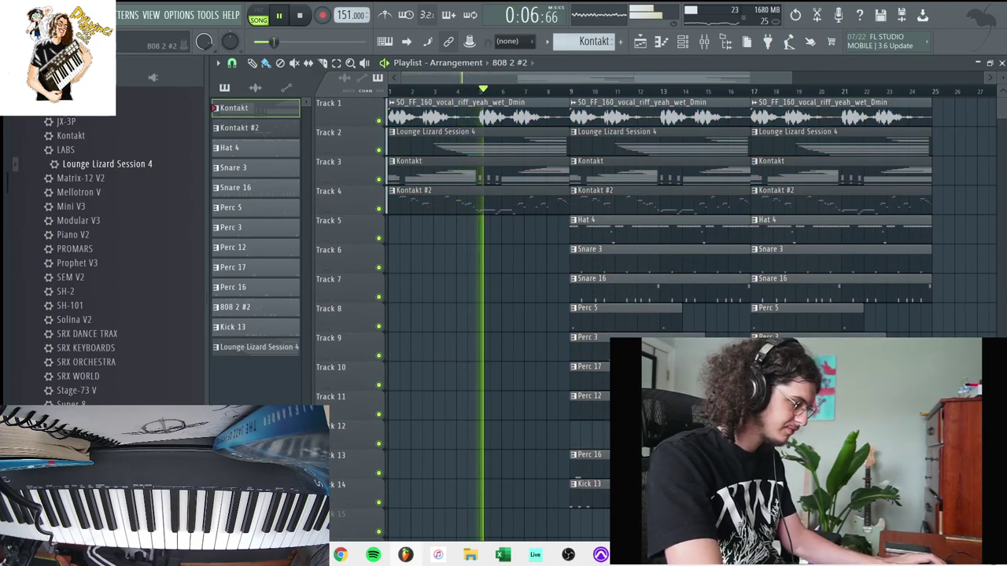
{"action": "right_click", "coordinate": [578, 478]}
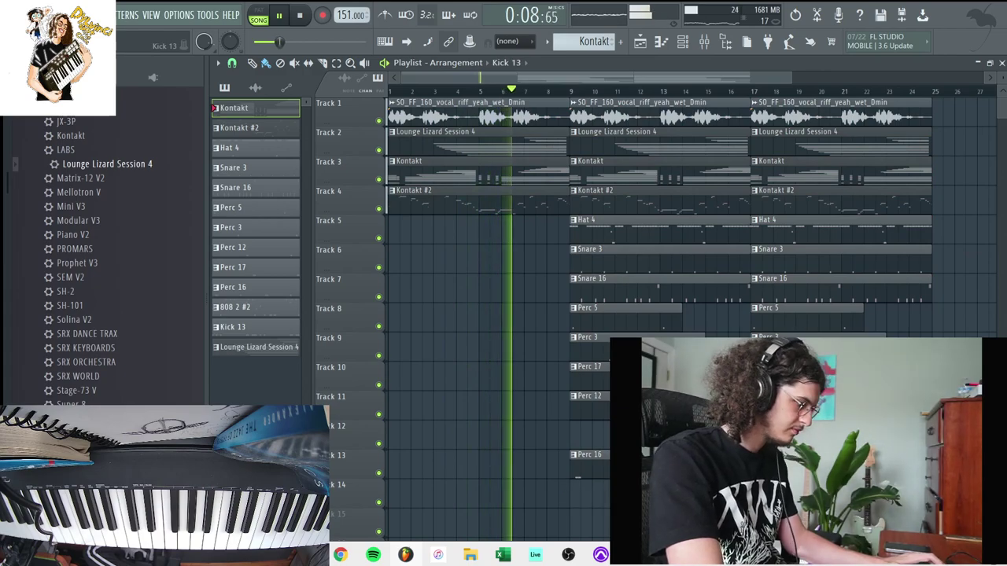
{"action": "right_click", "coordinate": [756, 428]}
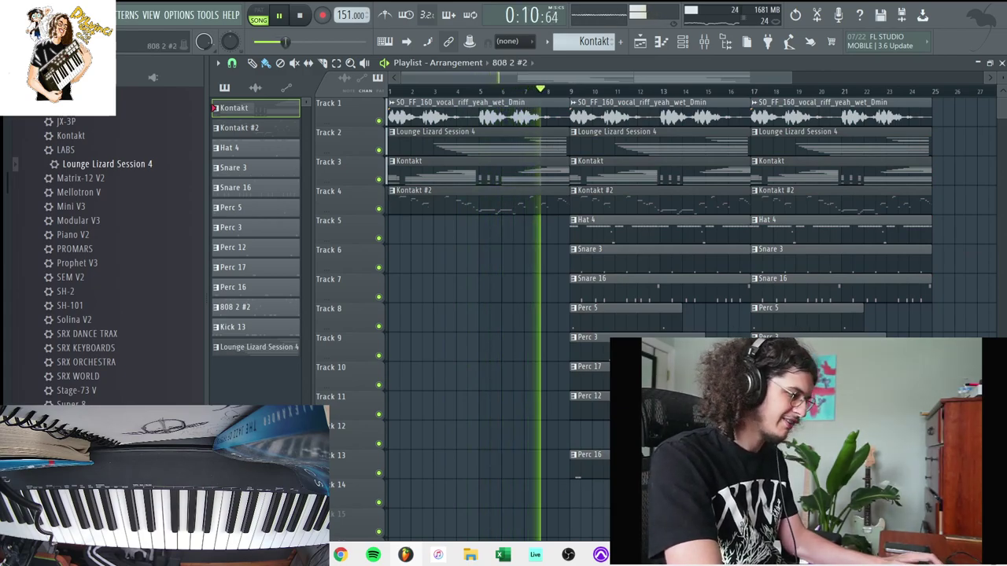
Step: Delete the Kontakt #2 clip at bar 9 and end that section's Hat 4, Snare 3, Snare 16 and Perc 17 clips at bar 16
{"action": "right_click", "coordinate": [586, 206]}
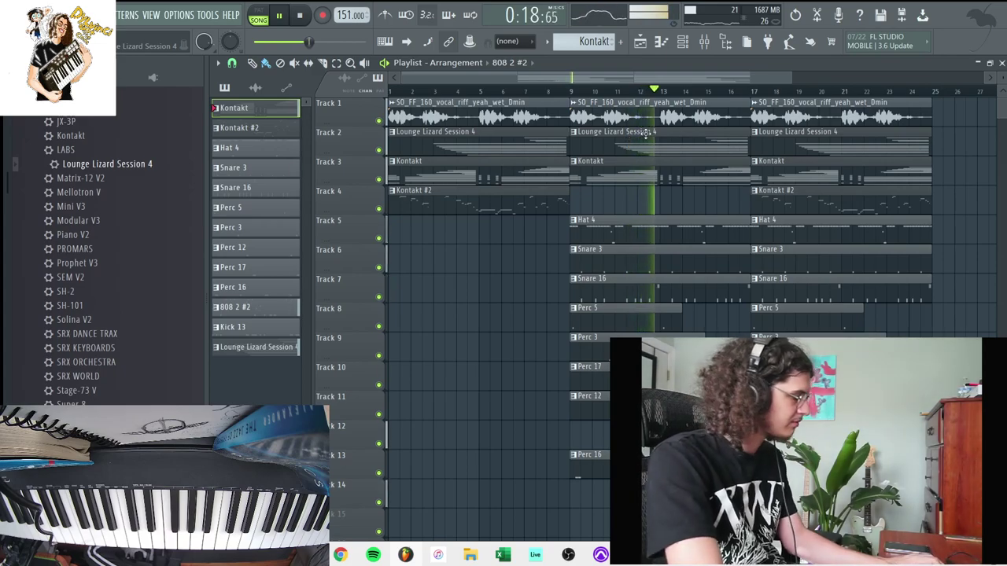
{"action": "left_click_drag", "start_coordinate": [736, 232], "coordinate": [746, 413]}
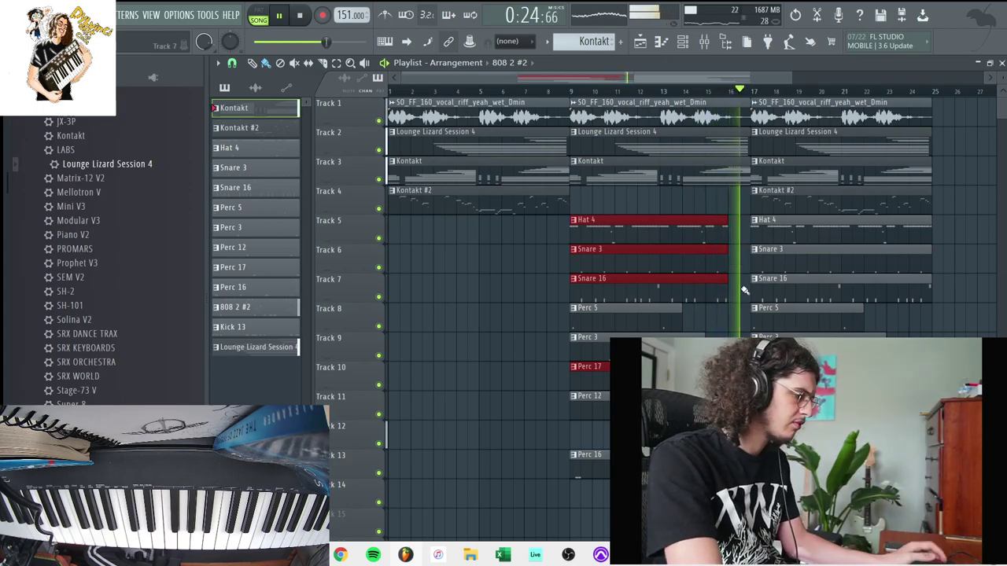
Step: Duplicate the bar 17 section at bar 25 and delete the copy's Kontakt #2 and Lounge Lizard Session 4 clips
{"action": "left_click_drag", "start_coordinate": [766, 535], "coordinate": [752, 109]}
{"action": "key", "text": "ctrl+b"}
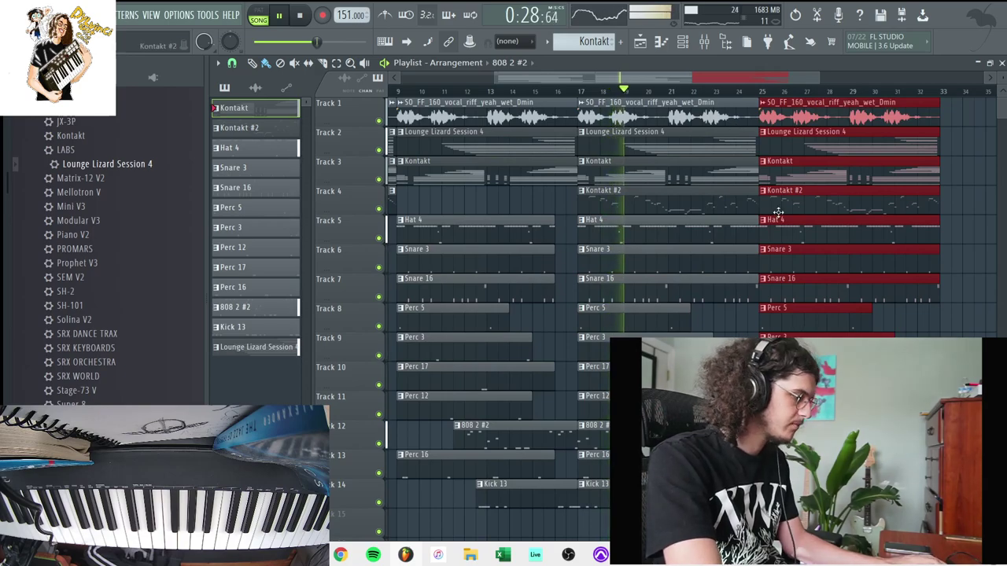
{"action": "left_click_drag", "start_coordinate": [773, 231], "coordinate": [770, 496]}
{"action": "left_click_drag", "start_coordinate": [753, 216], "coordinate": [742, 300]}
{"action": "left_click", "coordinate": [772, 179], "text": "ctrl"}
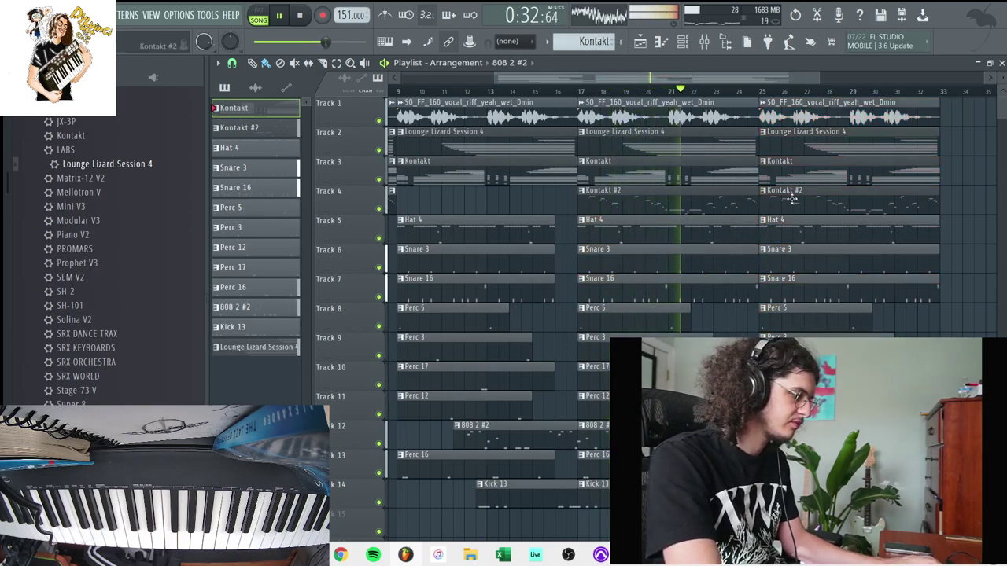
{"action": "right_click", "coordinate": [791, 197]}
{"action": "right_click", "coordinate": [796, 135]}
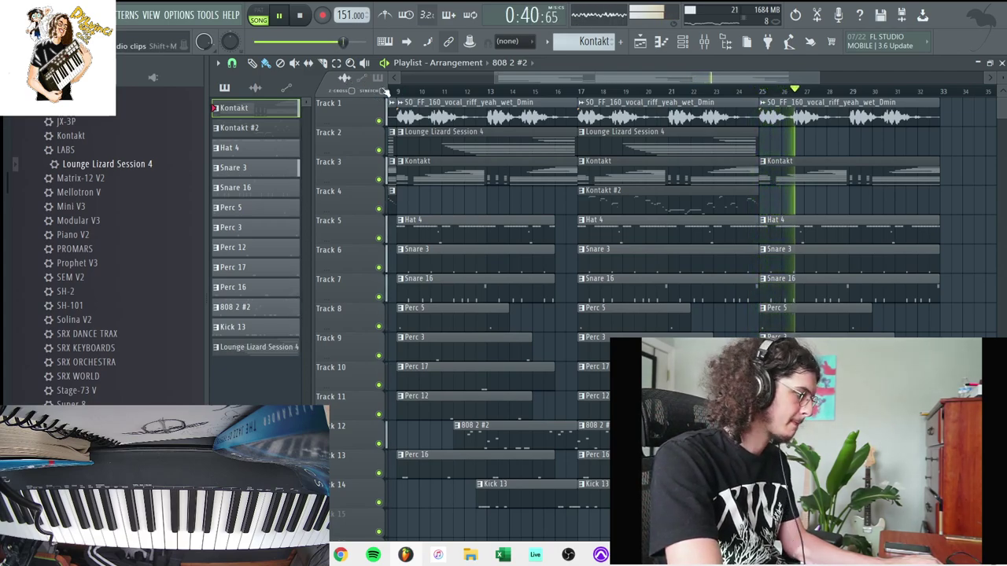
Step: Shorten the vocal riff clips to four bars each and duplicate the one at bar 25 so it repeats at bar 29
{"action": "left_click_drag", "start_coordinate": [938, 118], "coordinate": [848, 126]}
{"action": "left_click", "coordinate": [834, 126], "text": "ctrl"}
{"action": "key", "text": "ctrl+b"}
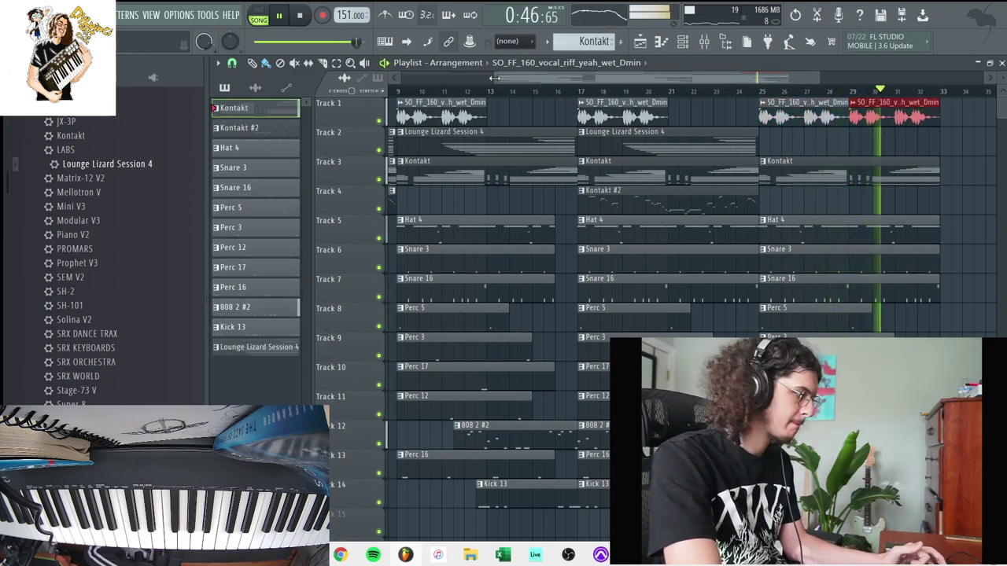
Step: Duplicate the four-bar vocal riff clips at bars 1, 9 and 17 to fill bars 5, 13 and 21
{"action": "left_click_drag", "start_coordinate": [495, 78], "coordinate": [211, 128]}
{"action": "left_click", "coordinate": [425, 115], "text": "ctrl"}
{"action": "key", "text": "ctrl+b"}
{"action": "left_click", "coordinate": [560, 113], "text": "ctrl"}
{"action": "key", "text": "ctrl+b"}
{"action": "left_click", "coordinate": [691, 108], "text": "ctrl"}
{"action": "key", "text": "ctrl+b"}
{"action": "key", "text": "space"}
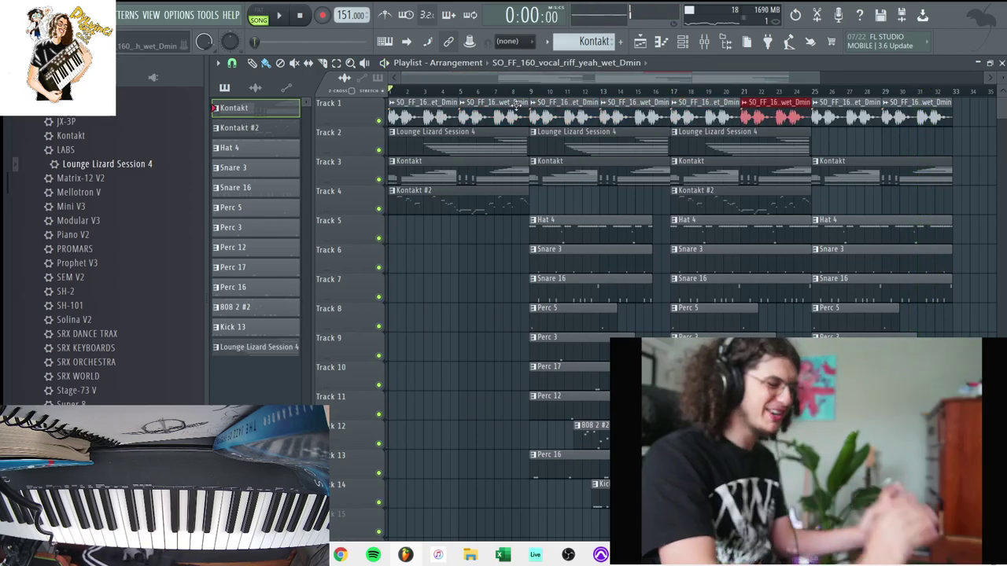
Step: Start song playback, open the channel rack and create a new empty pattern, Pattern 14
{"action": "key", "text": "space"}
{"action": "key", "text": "F6"}
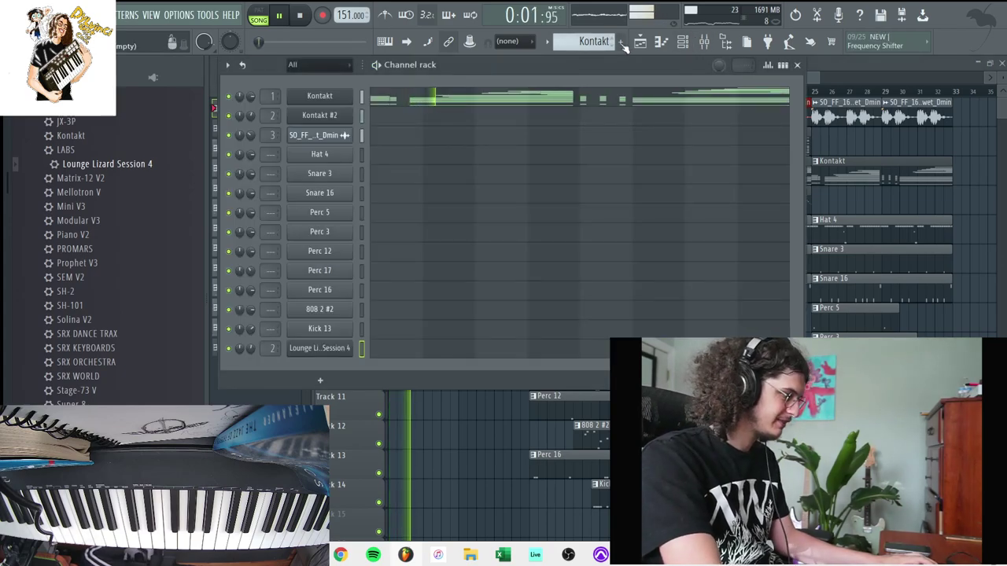
{"action": "left_click", "coordinate": [621, 42]}
{"action": "scroll", "coordinate": [103, 263], "scroll_direction": "down", "scroll_amount": 3}
{"action": "scroll", "coordinate": [98, 262], "scroll_direction": "up", "scroll_amount": 3}
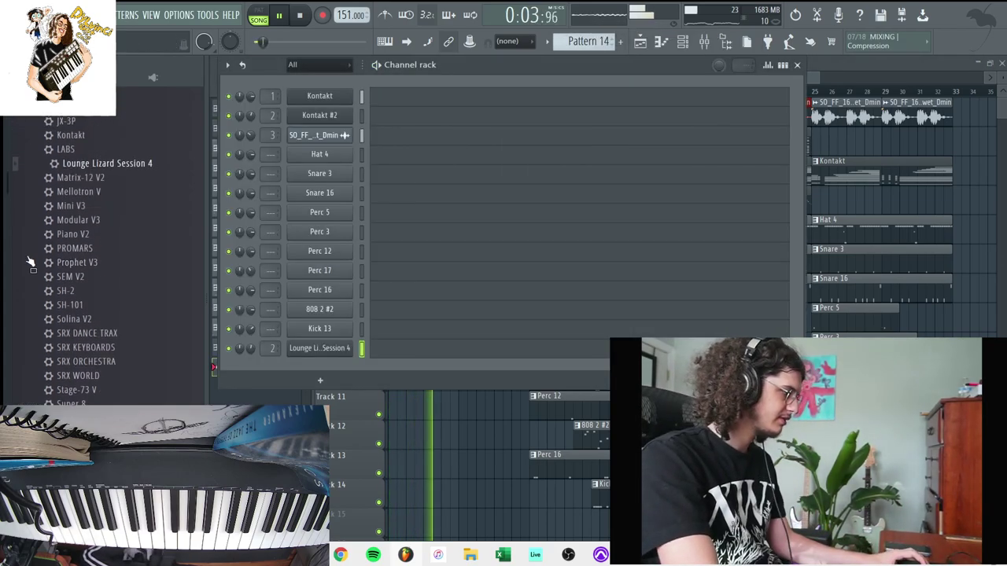
Step: Add a new Kontakt channel with the Scarbee Rickenbacker Bass - Palm Muted instrument and its Dub Bass preset
{"action": "left_click_drag", "start_coordinate": [71, 135], "coordinate": [319, 376]}
{"action": "scroll", "coordinate": [414, 368], "scroll_direction": "down", "scroll_amount": 5}
{"action": "scroll", "coordinate": [417, 372], "scroll_direction": "down", "scroll_amount": 10}
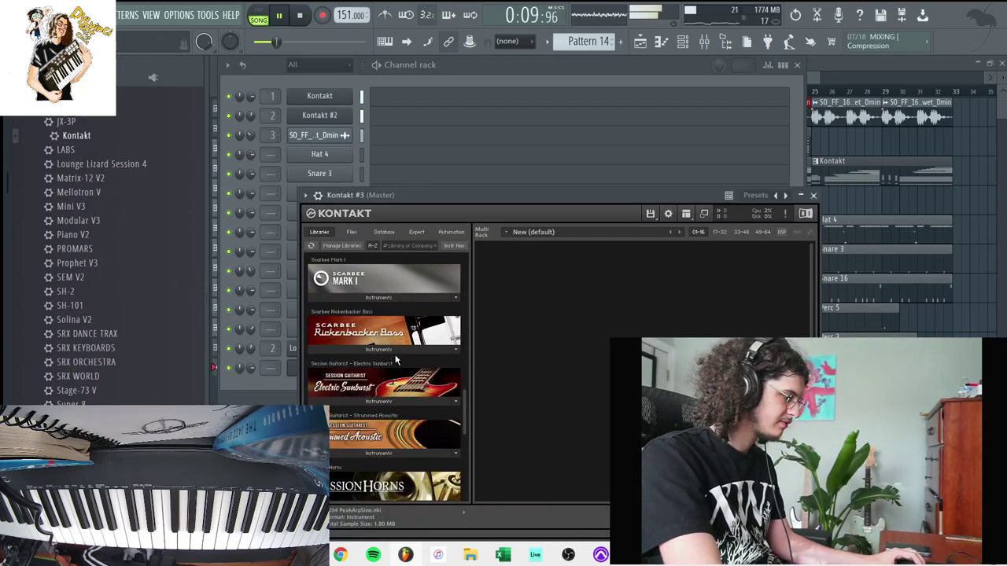
{"action": "left_click", "coordinate": [393, 349]}
{"action": "double_click", "coordinate": [384, 362]}
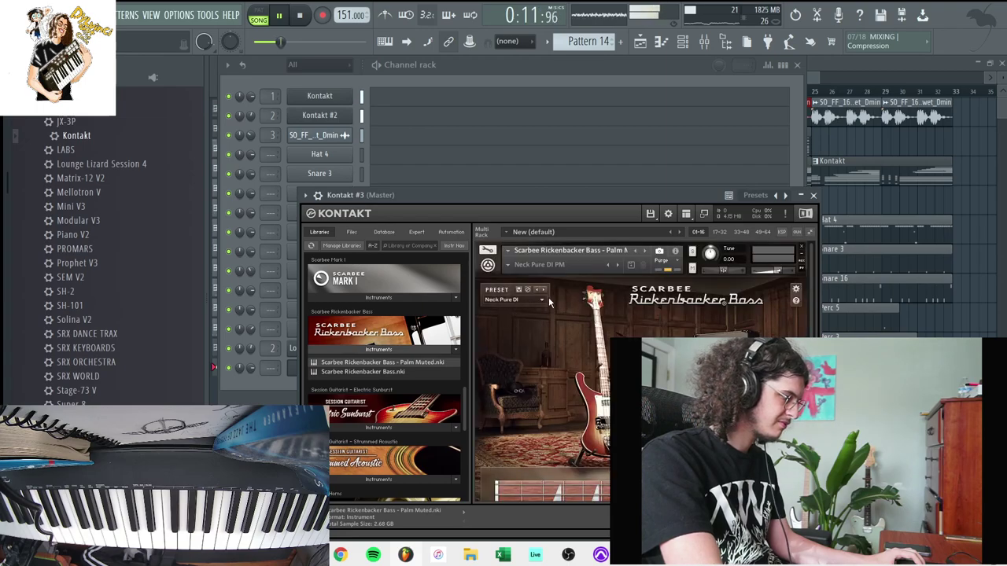
{"action": "left_click", "coordinate": [542, 303]}
{"action": "left_click", "coordinate": [516, 399]}
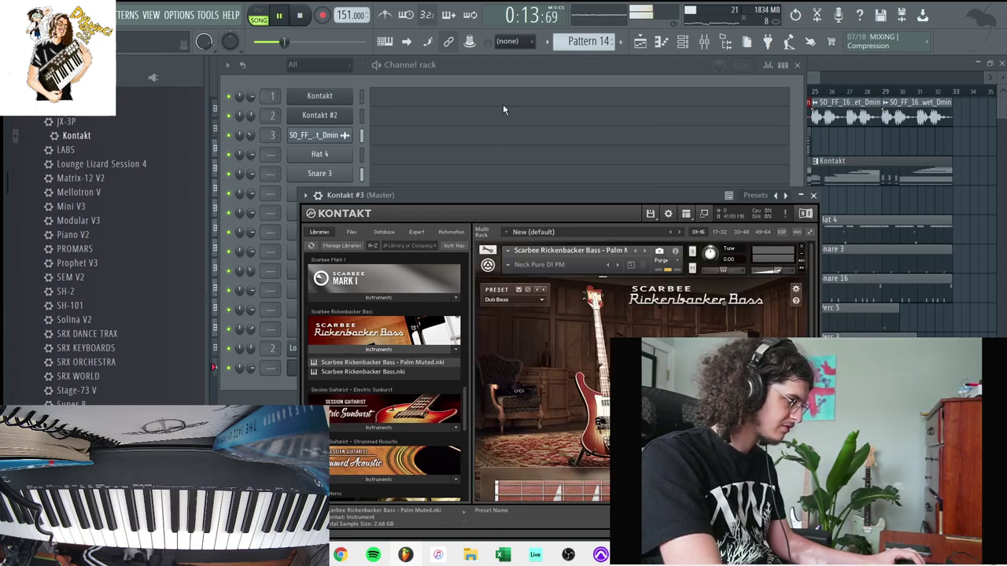
Step: In the Kontakt pattern's Kontakt #3 piano roll, draw an F#3 bass note at bar 1 followed by a long C#3 to about bar 5
{"action": "left_click", "coordinate": [503, 118]}
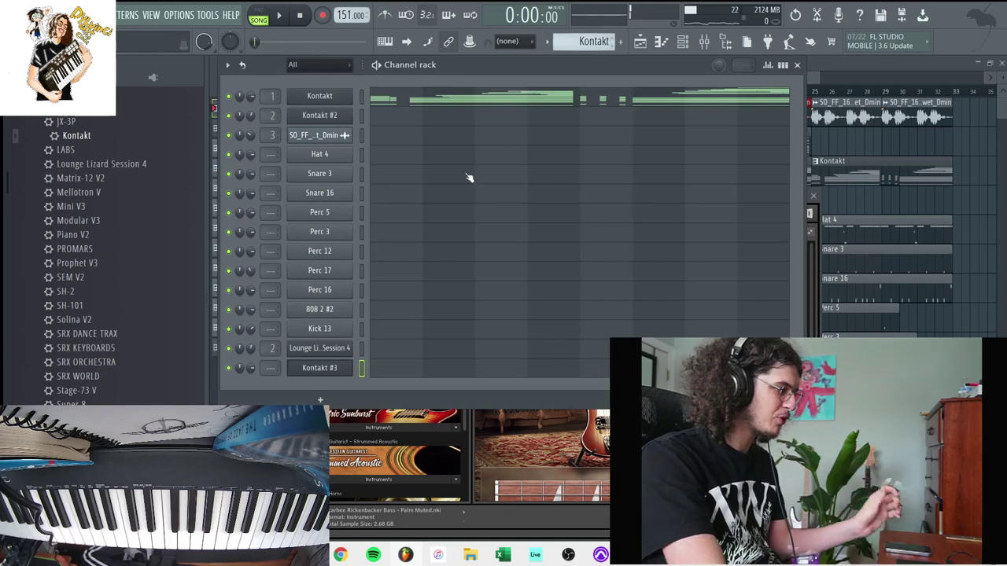
{"action": "right_click", "coordinate": [341, 367]}
{"action": "left_click", "coordinate": [379, 367]}
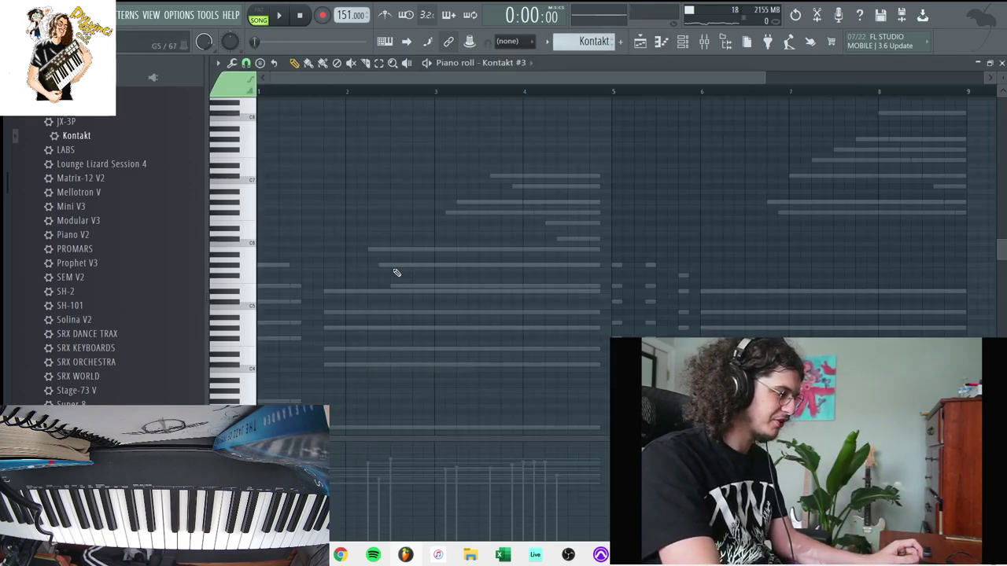
{"action": "scroll", "coordinate": [247, 398], "scroll_direction": "down", "scroll_amount": 2}
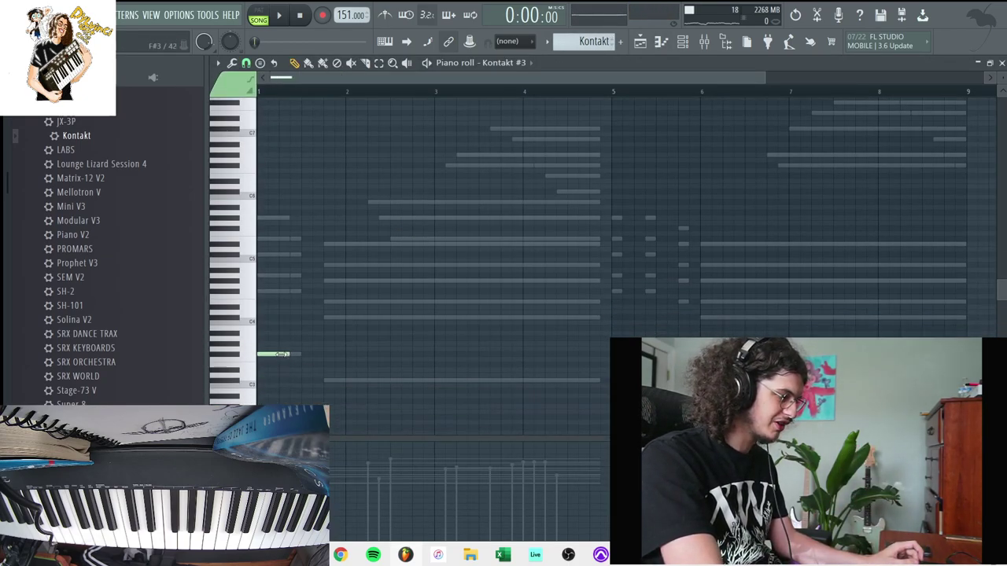
{"action": "left_click", "coordinate": [334, 376]}
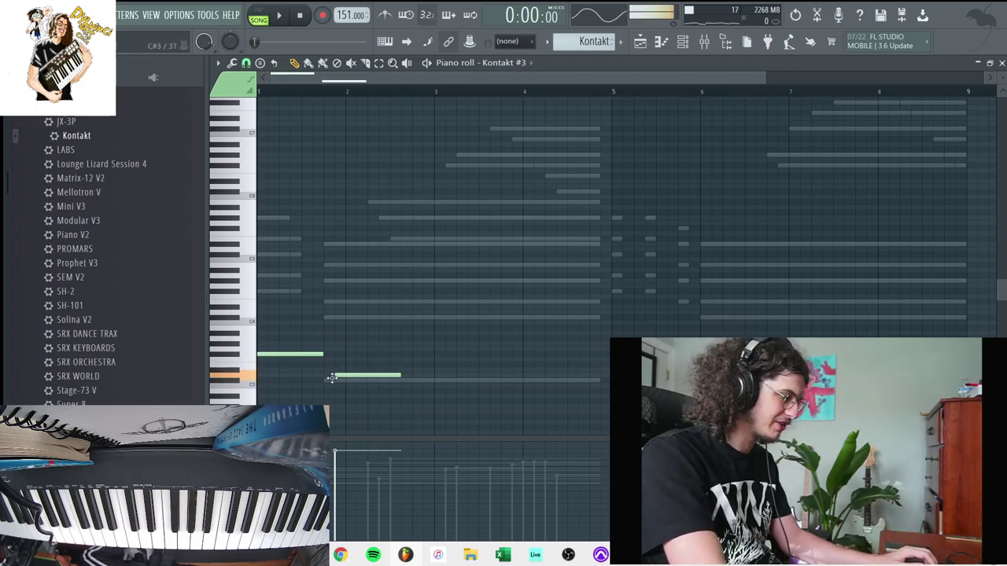
{"action": "key", "text": "space"}
{"action": "left_click_drag", "start_coordinate": [390, 382], "coordinate": [614, 382]}
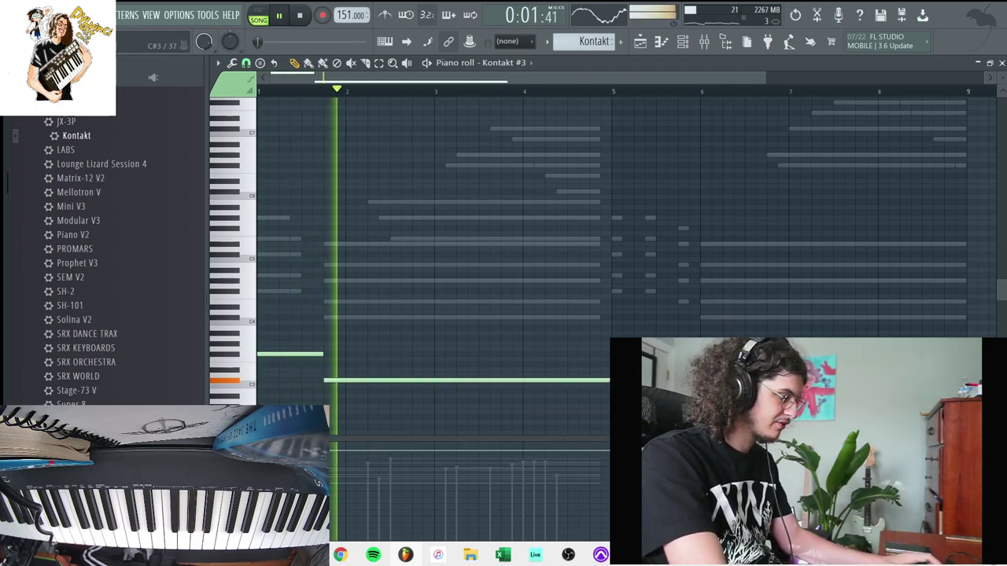
Step: Repeat the F#3 and C#3 bass notes from bar 5 and add a short higher note between them
{"action": "key", "text": "space"}
{"action": "left_click_drag", "start_coordinate": [321, 354], "coordinate": [299, 357]}
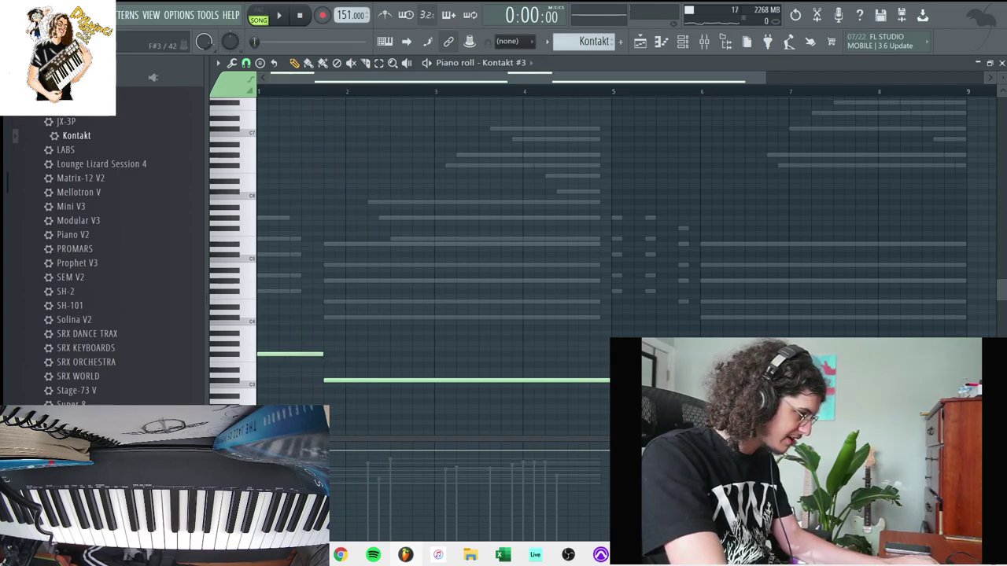
{"action": "left_click", "coordinate": [649, 338]}
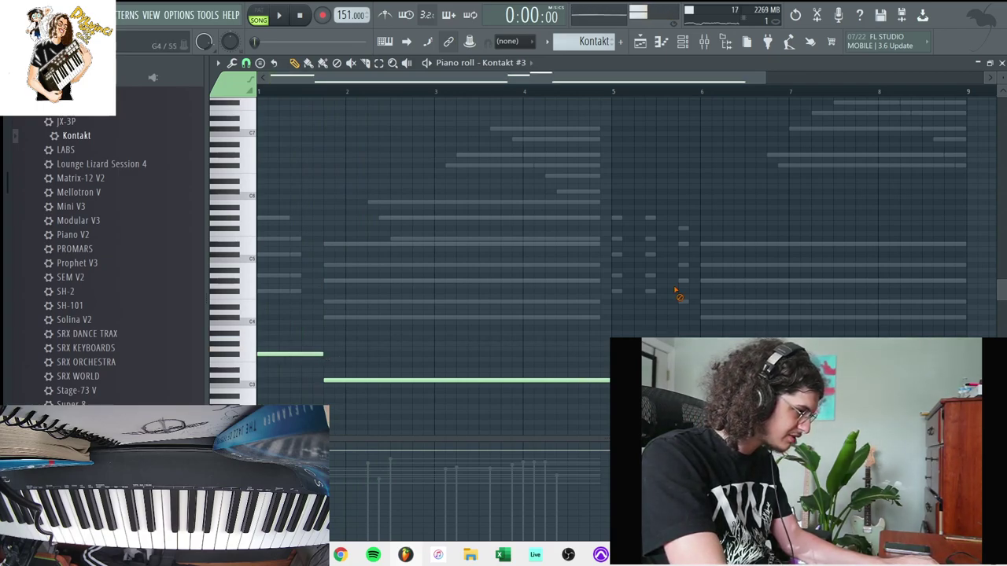
Step: Transfer the Kontakt #3 bass notes from the Kontakt pattern to Pattern 14
{"action": "left_click", "coordinate": [684, 44]}
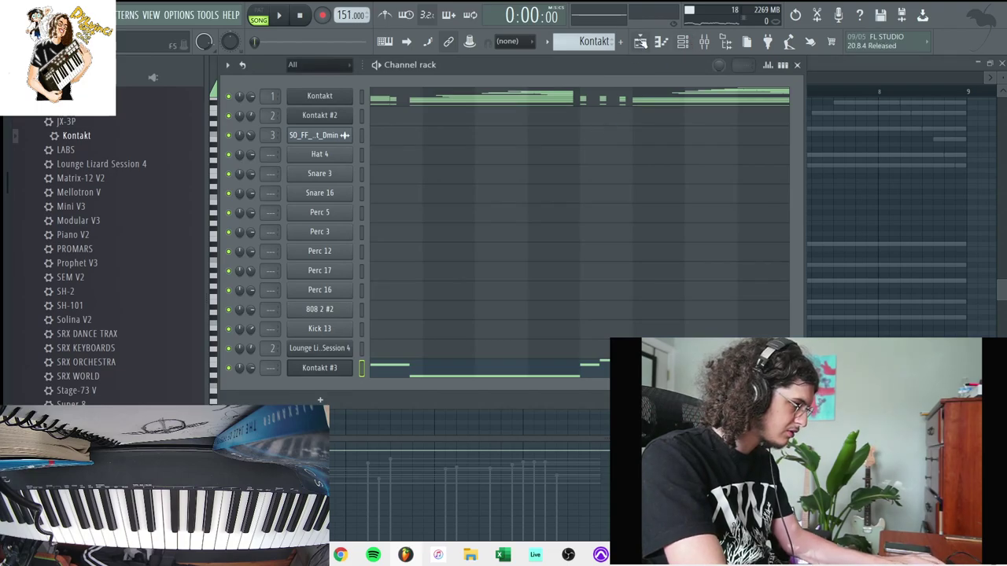
{"action": "left_click", "coordinate": [621, 42]}
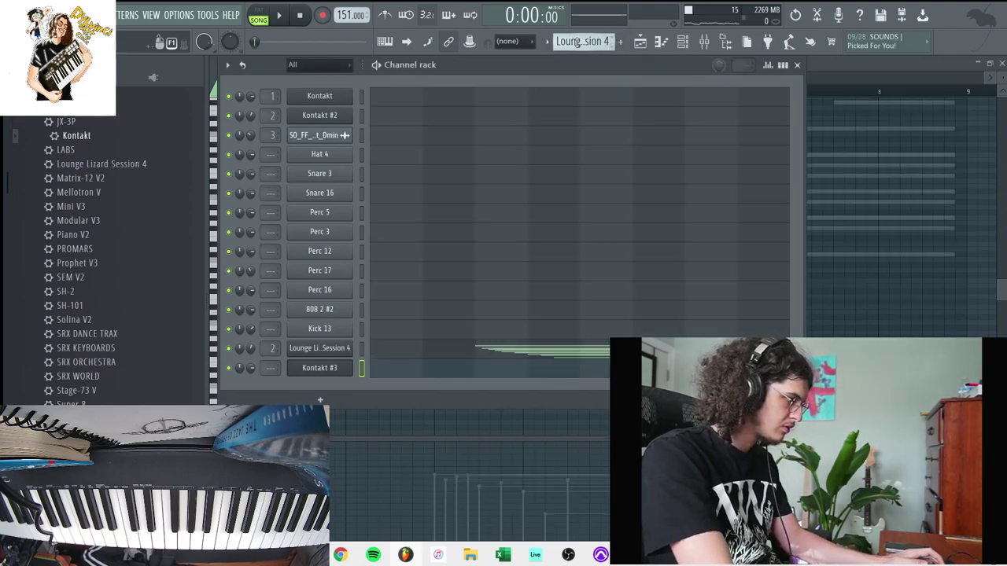
{"action": "scroll", "coordinate": [578, 42], "scroll_direction": "down", "scroll_amount": 1}
Step: Place Pattern 14 at bar 1 on Track 15 of the playlist, removing the misplaced Kontakt clip, and play the arrangement
{"action": "left_click", "coordinate": [641, 42]}
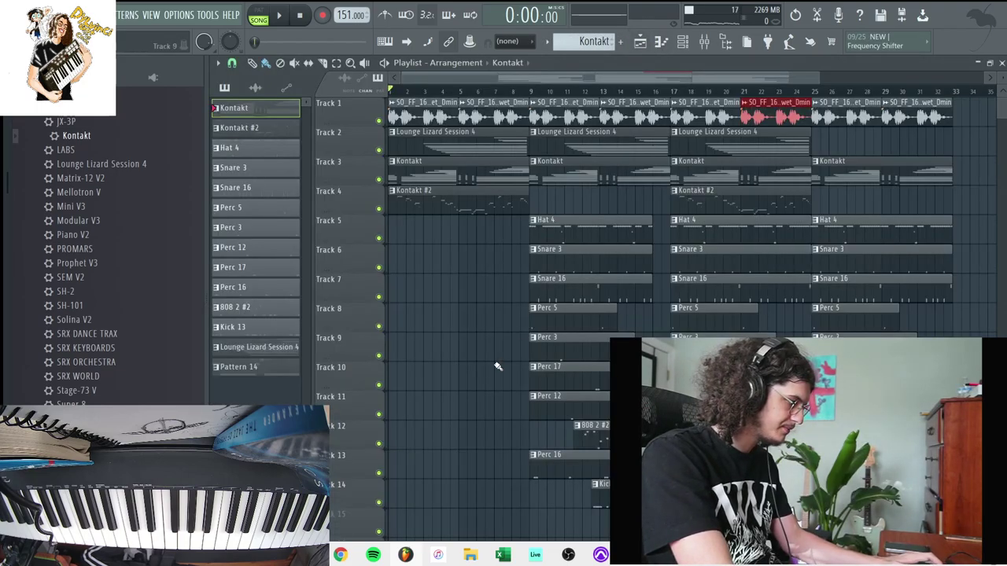
{"action": "left_click", "coordinate": [400, 442]}
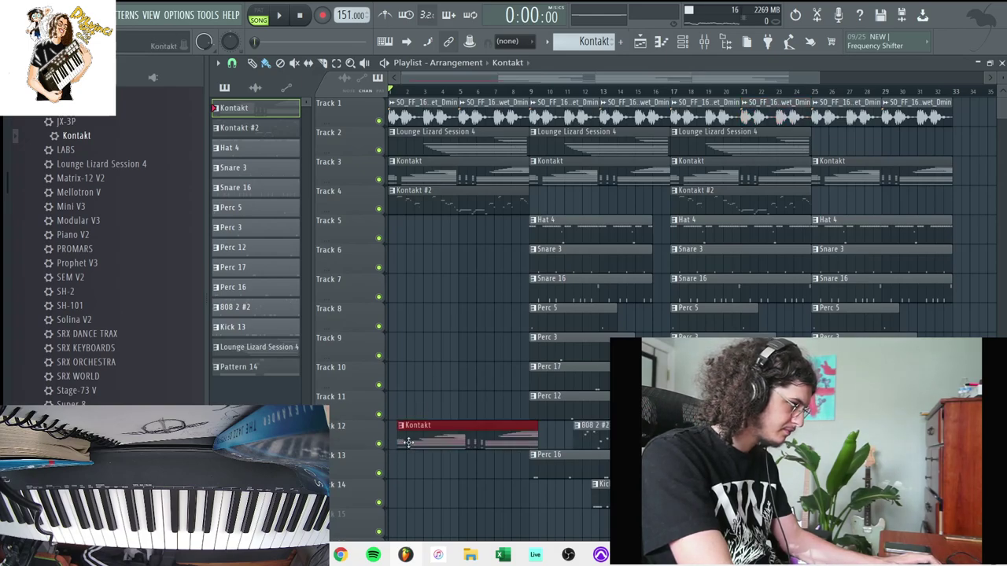
{"action": "left_click", "coordinate": [507, 62]}
{"action": "left_click", "coordinate": [527, 259]}
{"action": "right_click", "coordinate": [409, 439]}
{"action": "left_click_drag", "start_coordinate": [409, 439], "coordinate": [409, 519]}
{"action": "key", "text": "space"}
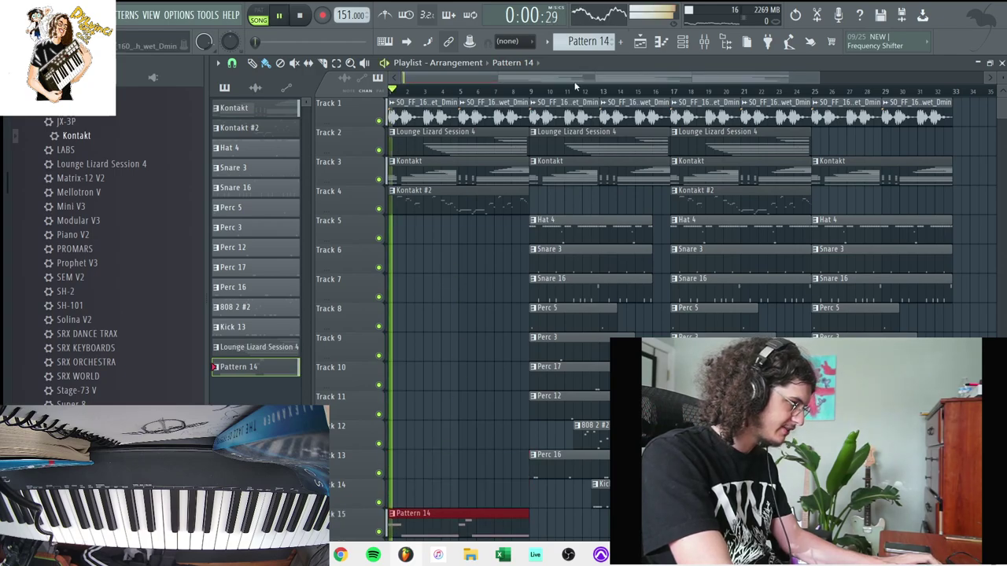
{"action": "left_click", "coordinate": [684, 44]}
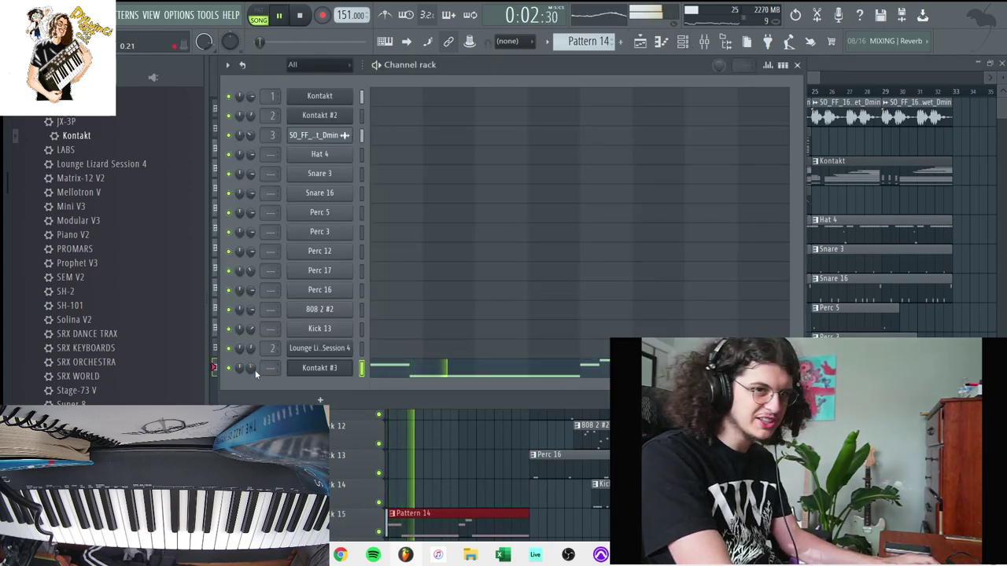
{"action": "left_click", "coordinate": [496, 441]}
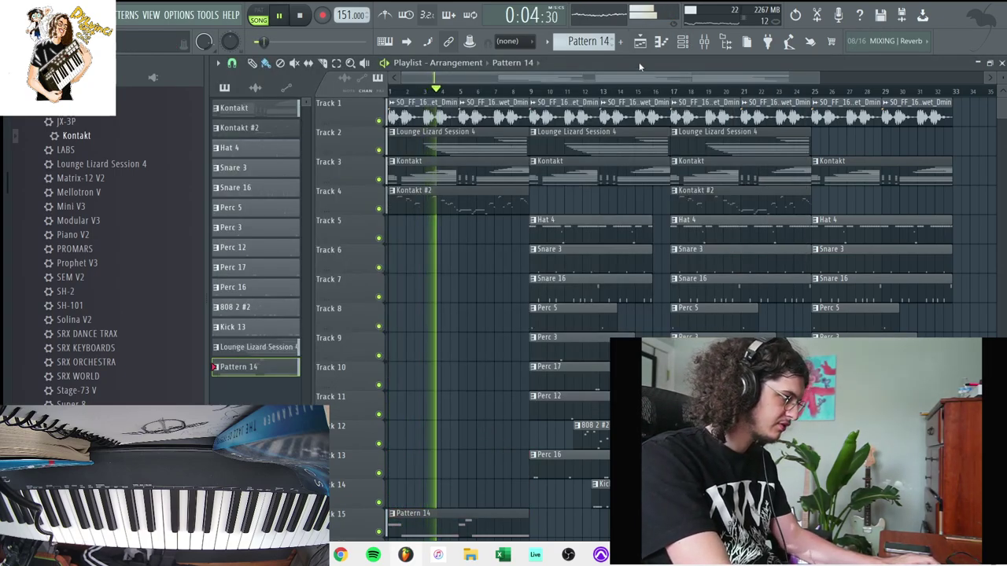
Step: Load the Double Date preset in the Kontakt #3 Scarbee Rickenbacker Bass
{"action": "left_click", "coordinate": [682, 43]}
{"action": "left_click", "coordinate": [323, 368]}
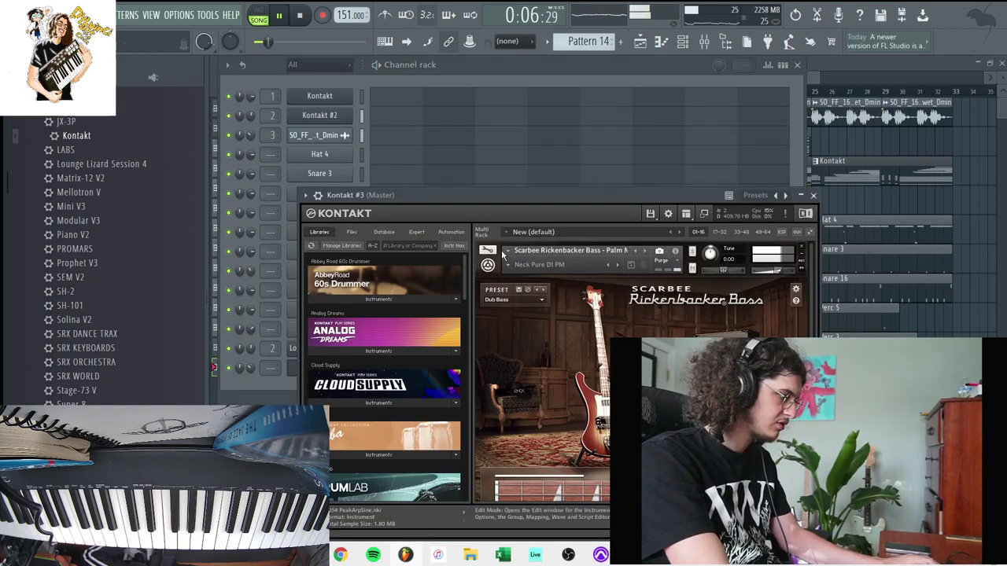
{"action": "left_click", "coordinate": [541, 301]}
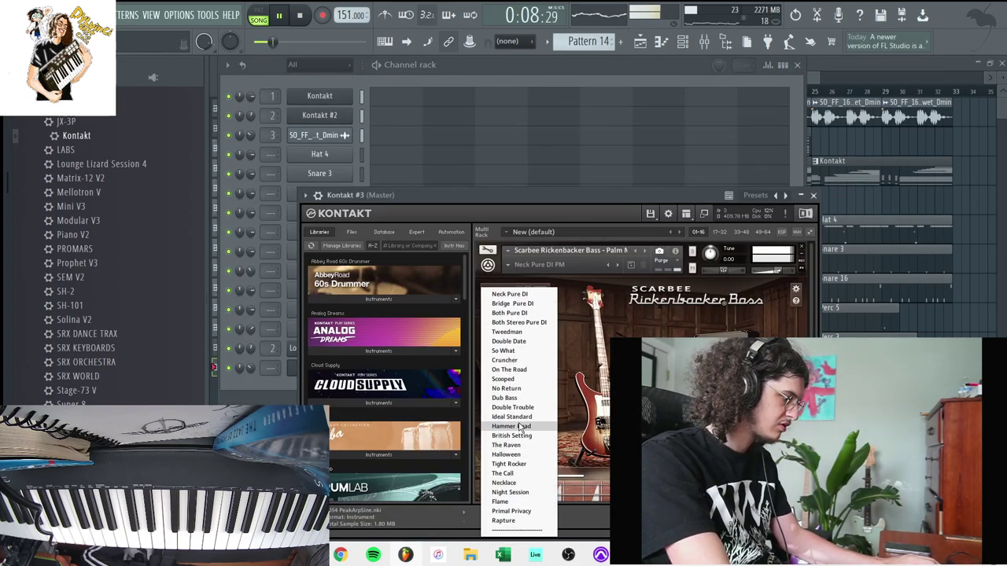
{"action": "left_click", "coordinate": [518, 342]}
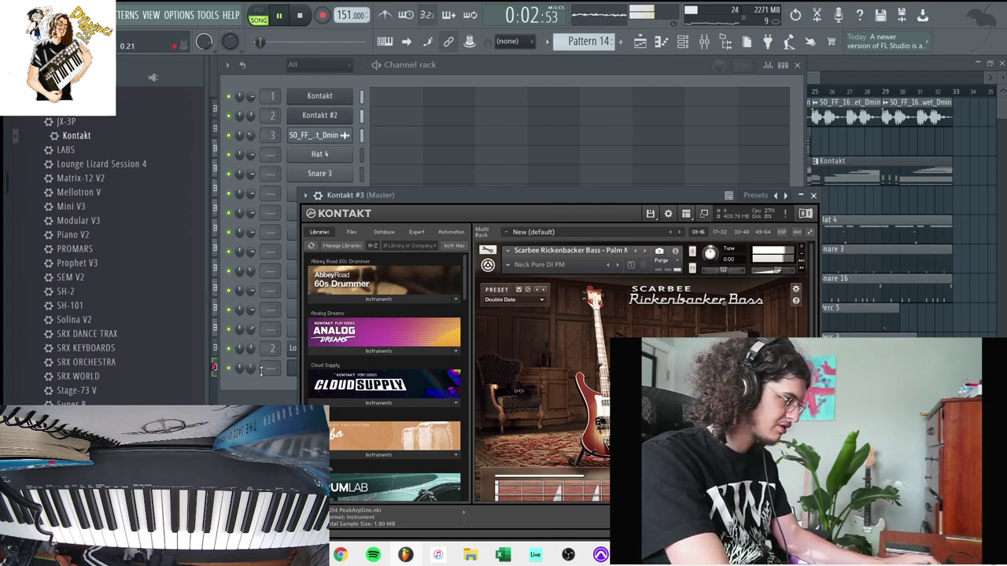
Step: Inspect the RC-20 Retro Color settings on mixer inserts 1 and 2, and close the plugin windows and channel rack
{"action": "left_click", "coordinate": [704, 41]}
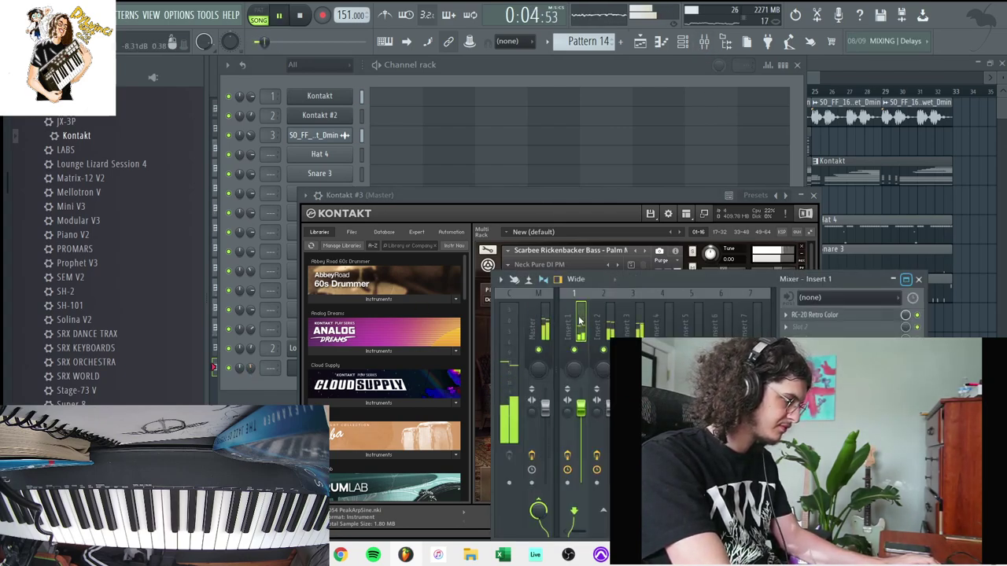
{"action": "left_click", "coordinate": [873, 315]}
{"action": "left_click", "coordinate": [719, 282]}
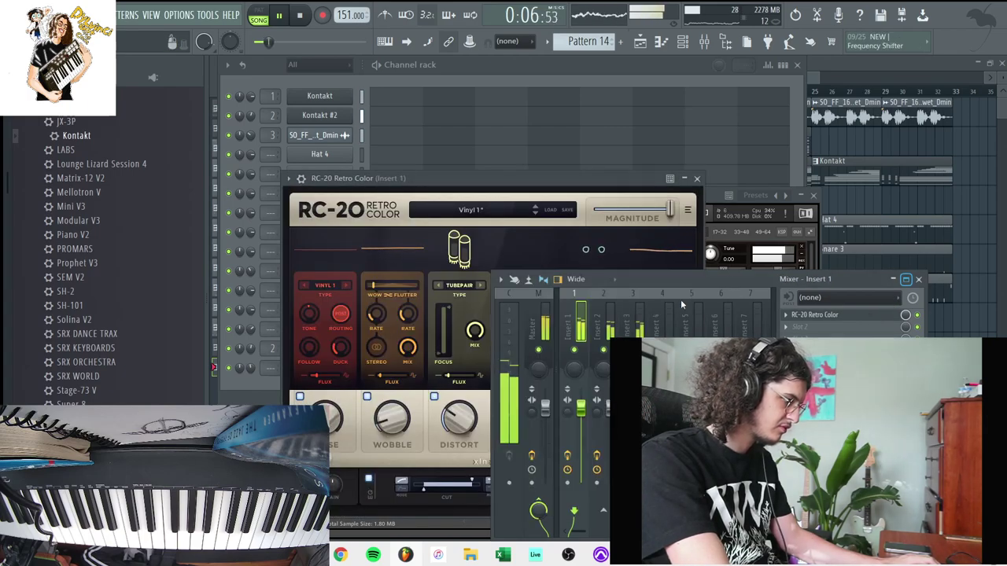
{"action": "left_click", "coordinate": [854, 316]}
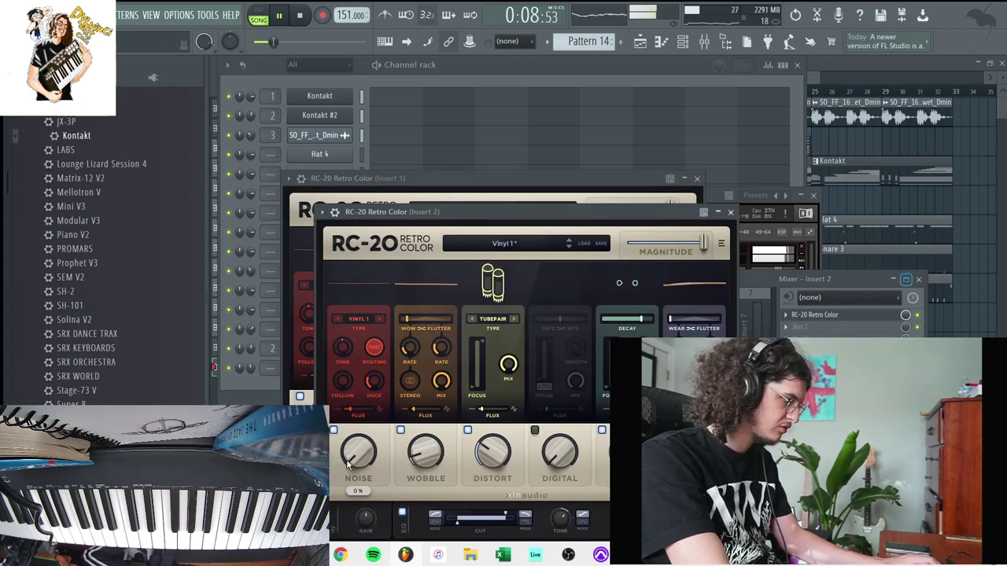
{"action": "left_click", "coordinate": [731, 213]}
{"action": "left_click", "coordinate": [696, 178]}
{"action": "left_click", "coordinate": [812, 195]}
{"action": "left_click", "coordinate": [797, 64]}
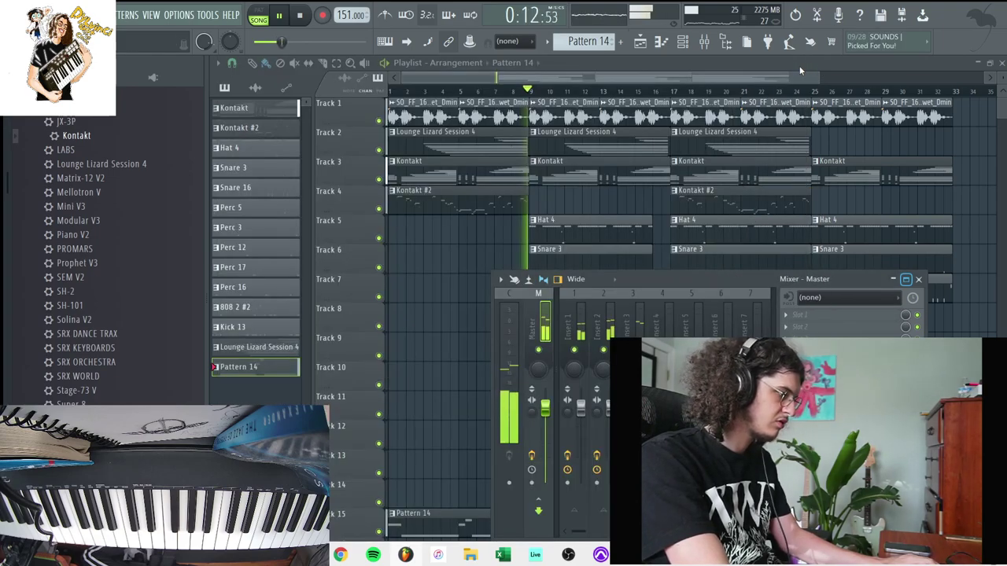
Step: Add L1 limiter Stereo to slot 9 of the Master track, switch it to its legacy look, and return to the playlist
{"action": "left_click", "coordinate": [905, 280]}
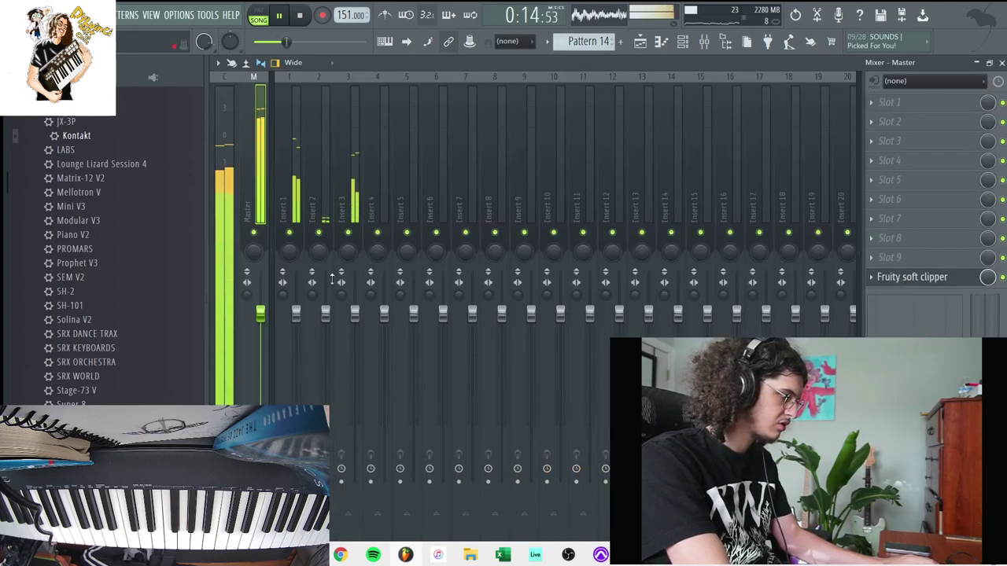
{"action": "left_click", "coordinate": [906, 259]}
{"action": "mouse_move", "coordinate": [896, 271]}
{"action": "left_click", "coordinate": [681, 25]}
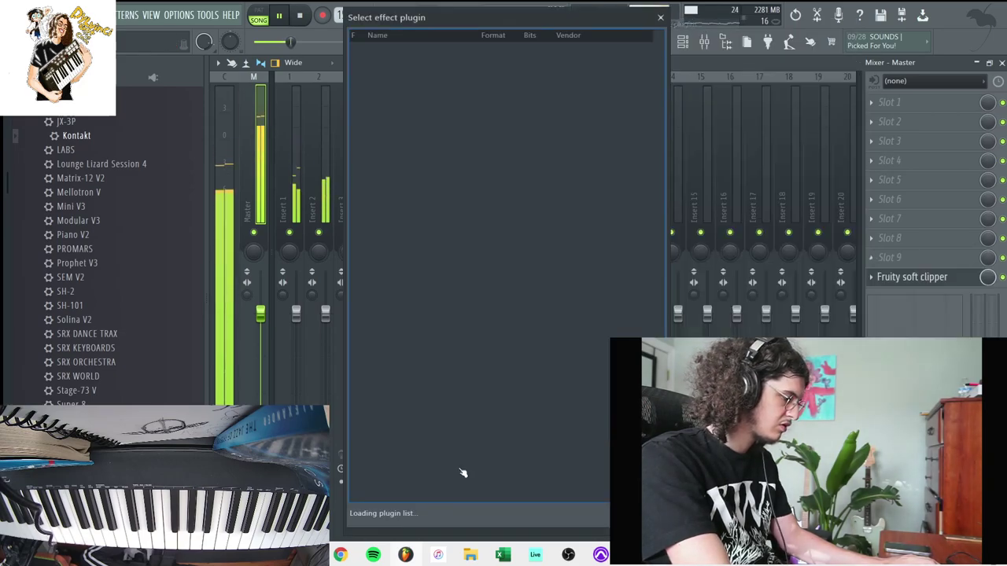
{"action": "type", "text": "limi"}
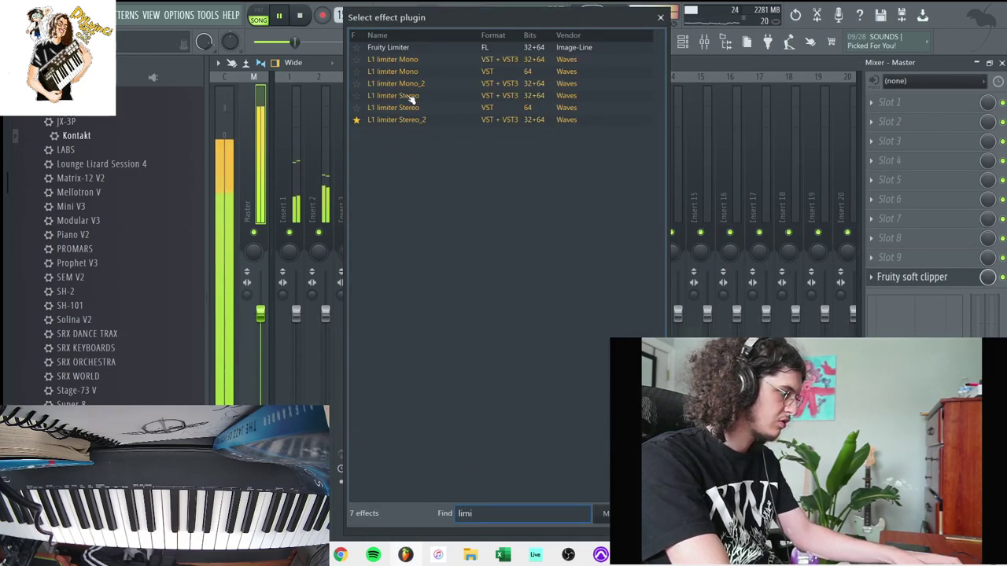
{"action": "double_click", "coordinate": [409, 95]}
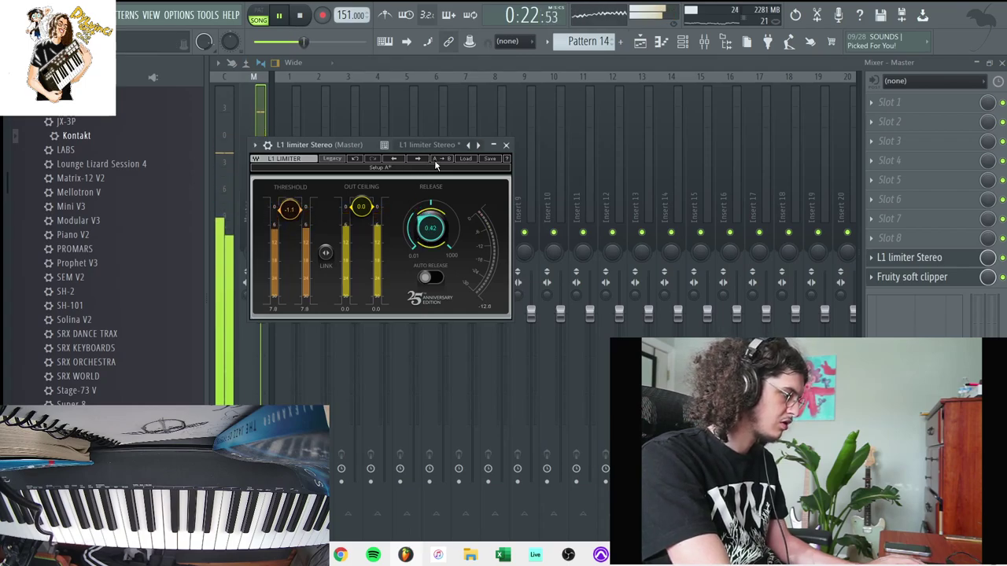
{"action": "left_click", "coordinate": [330, 159]}
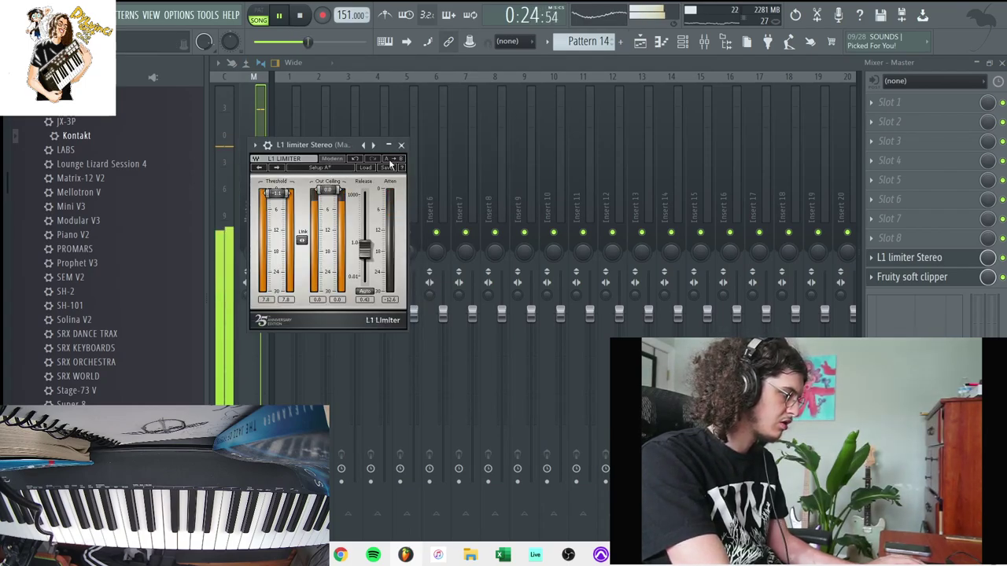
{"action": "left_click", "coordinate": [402, 145]}
{"action": "left_click", "coordinate": [986, 63]}
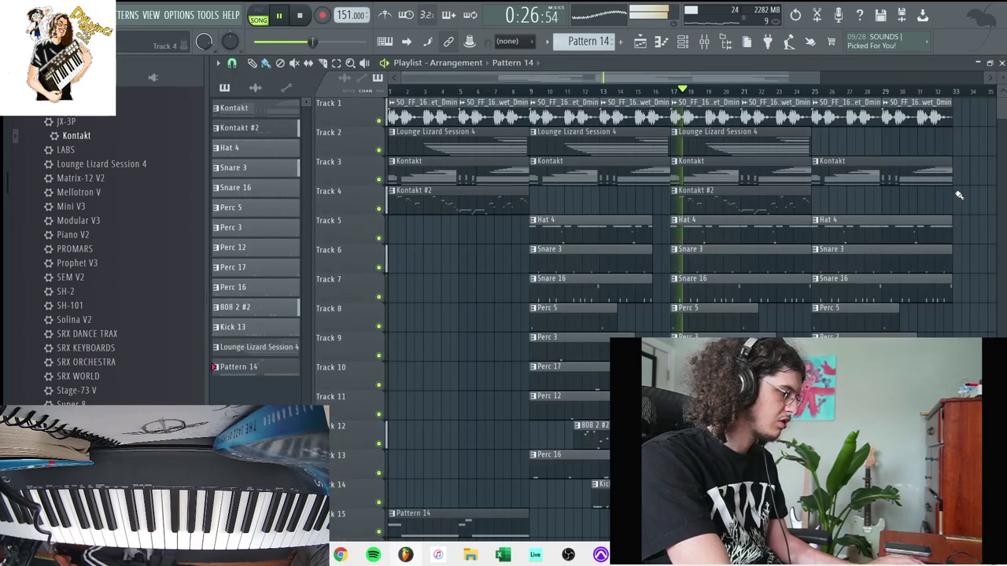
{"action": "scroll", "coordinate": [684, 236], "scroll_direction": "down", "scroll_amount": 2}
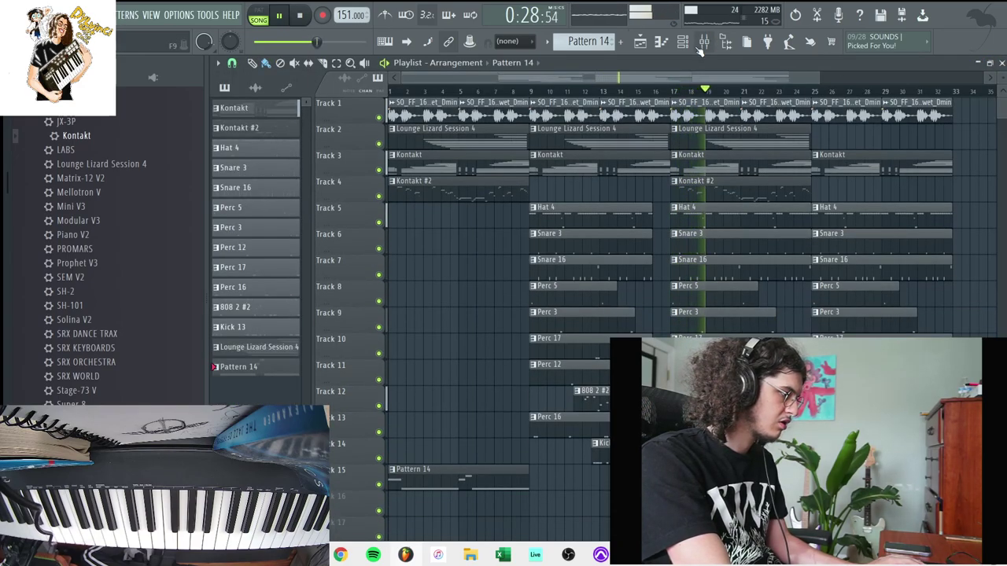
{"action": "left_click", "coordinate": [702, 43]}
{"action": "left_click", "coordinate": [683, 42]}
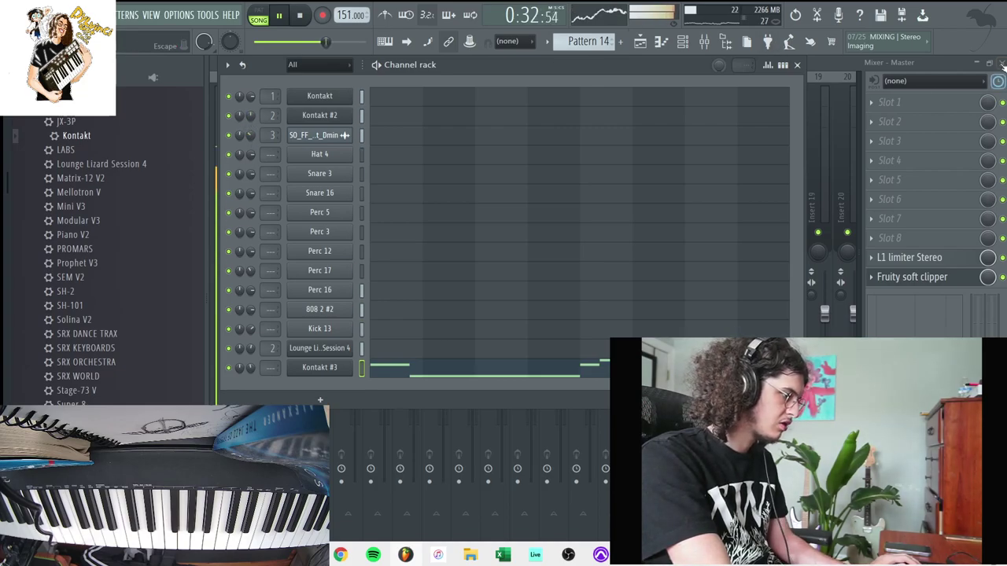
{"action": "left_click", "coordinate": [1002, 63]}
{"action": "left_click", "coordinate": [796, 65]}
Step: Trim the drum clips of the section starting at bar 17 so they end at about bar 23.5
{"action": "left_click_drag", "start_coordinate": [787, 479], "coordinate": [808, 203]}
{"action": "left_click_drag", "start_coordinate": [809, 424], "coordinate": [785, 425]}
{"action": "left_click_drag", "start_coordinate": [936, 455], "coordinate": [944, 425]}
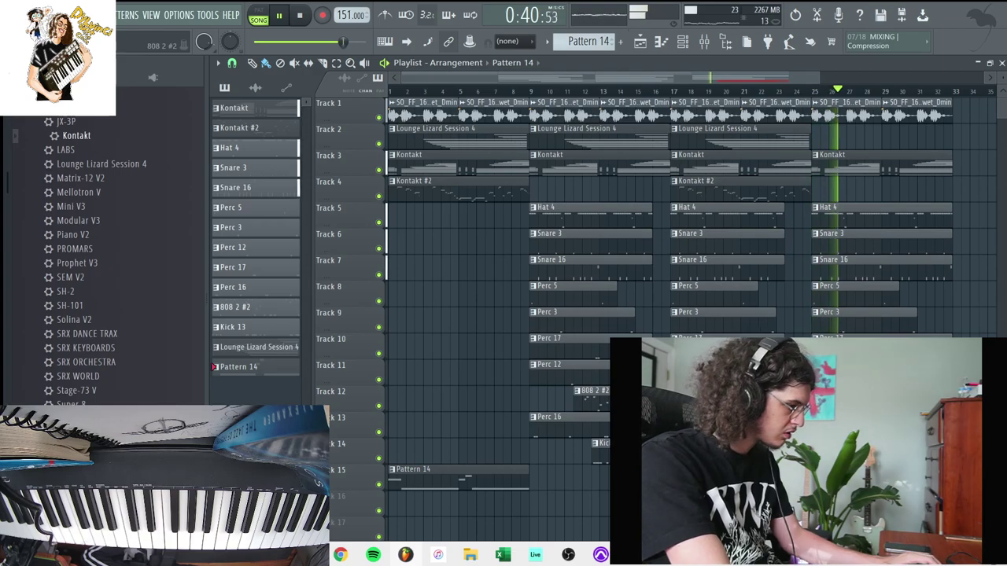
Step: Duplicate the whole playlist arrangement so the copy starts at bar 33
{"action": "left_click_drag", "start_coordinate": [953, 517], "coordinate": [555, 98]}
{"action": "left_click_drag", "start_coordinate": [947, 478], "coordinate": [440, 110]}
{"action": "key", "text": "ctrl+b"}
Step: Copy the drum clips of bars 25 to 33 into the section starting at bar 33, and clear the selection
{"action": "scroll", "coordinate": [524, 162], "scroll_direction": "left", "scroll_amount": 5}
{"action": "left_click_drag", "start_coordinate": [593, 463], "coordinate": [479, 214]}
{"action": "key", "text": "ctrl+b"}
{"action": "key", "text": "ctrl+d"}
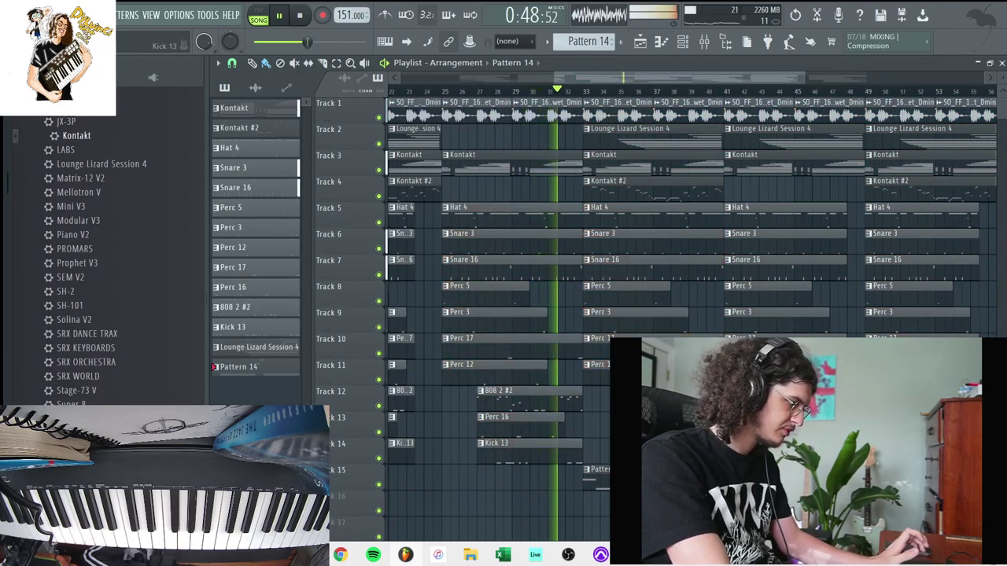
Step: Extend the start of the copied Kick 13 clip back to bar 33 and delete the clips beyond bar 41
{"action": "left_click_drag", "start_coordinate": [618, 453], "coordinate": [583, 452]}
{"action": "left_click_drag", "start_coordinate": [747, 478], "coordinate": [999, 100]}
{"action": "key", "text": "Delete"}
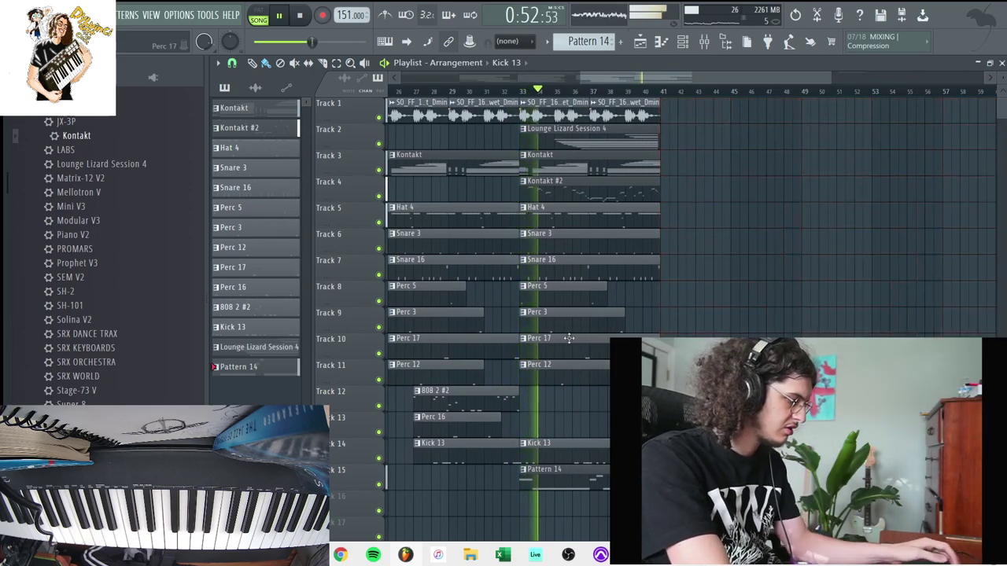
Step: Shorten the 808 2 #2 clip to end at about bar 32.5, and delete the stray vocal riff clip at bar 61
{"action": "left_click", "coordinate": [511, 407]}
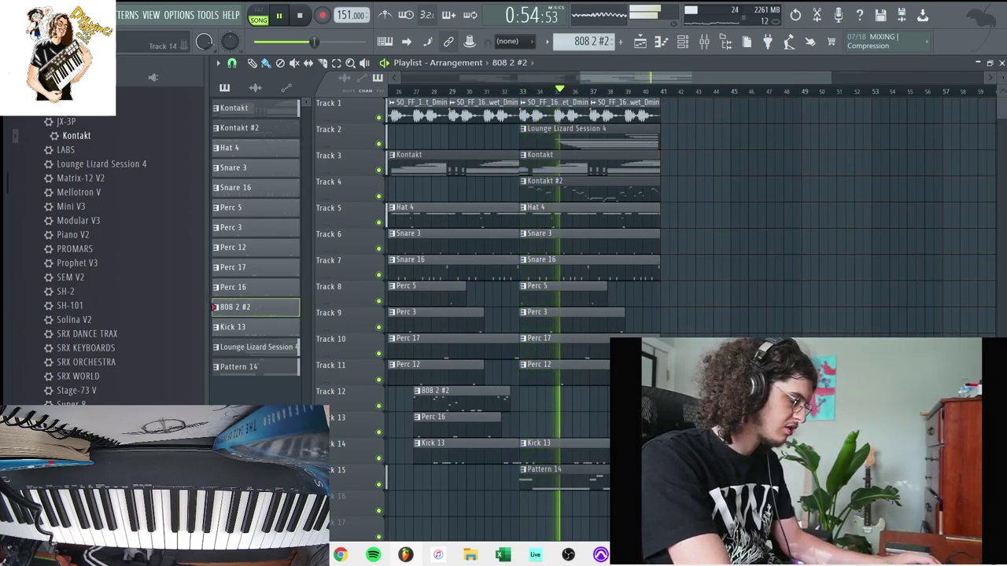
{"action": "key", "text": "ctrl+a"}
{"action": "left_click_drag", "start_coordinate": [775, 78], "coordinate": [992, 78]}
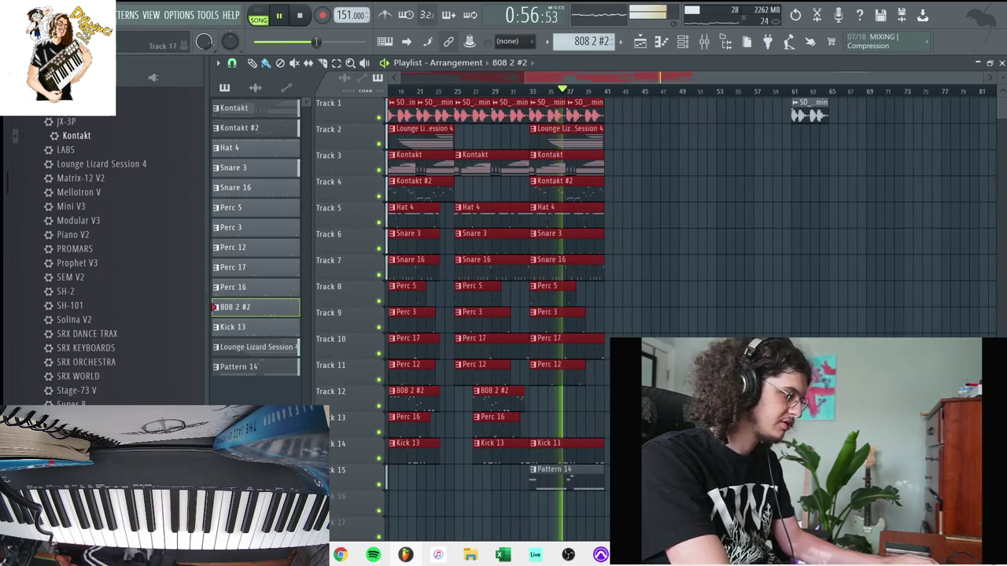
{"action": "left_click_drag", "start_coordinate": [828, 111], "coordinate": [791, 110]}
{"action": "key", "text": "Delete"}
Step: Trim the drum clips of the bar 33 section to about bar 40, and duplicate bars 9 to 41 twice from bar 41
{"action": "left_click_drag", "start_coordinate": [672, 505], "coordinate": [483, 101]}
{"action": "left_click_drag", "start_coordinate": [772, 368], "coordinate": [760, 224]}
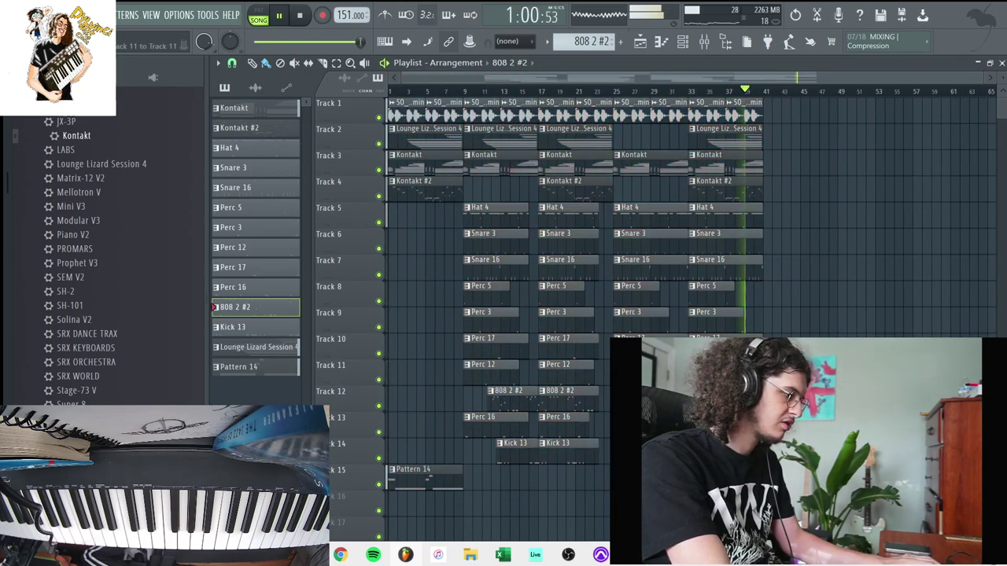
{"action": "left_click_drag", "start_coordinate": [784, 516], "coordinate": [484, 99]}
{"action": "key", "text": "ctrl+b"}
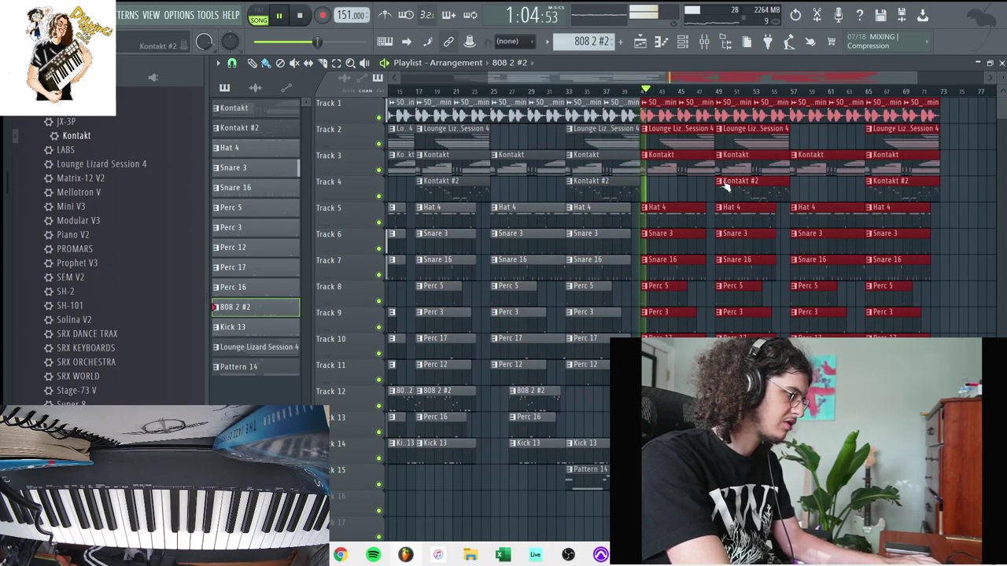
{"action": "key", "text": "ctrl+b"}
{"action": "left_click_drag", "start_coordinate": [641, 78], "coordinate": [418, 78]}
Step: Find the dylvinci tag sample in the browser, place it on Track 16 of the playlist, and stop playback
{"action": "left_click", "coordinate": [154, 77]}
{"action": "left_click", "coordinate": [32, 339]}
{"action": "left_click", "coordinate": [58, 340]}
{"action": "scroll", "coordinate": [62, 344], "scroll_direction": "down", "scroll_amount": 8}
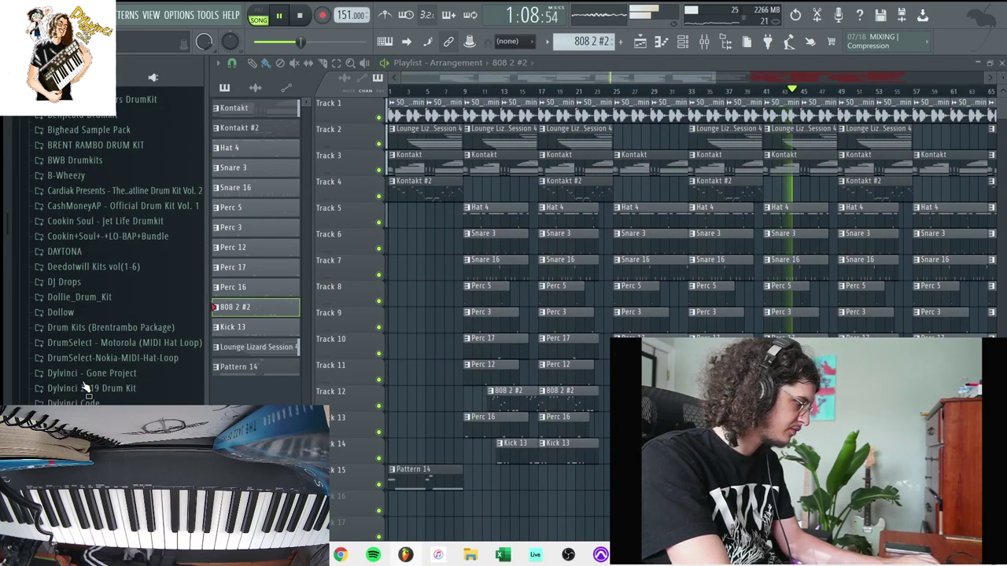
{"action": "left_click", "coordinate": [85, 360]}
{"action": "left_click_drag", "start_coordinate": [359, 502], "coordinate": [433, 505]}
{"action": "left_click", "coordinate": [36, 63]}
{"action": "key", "text": "space"}
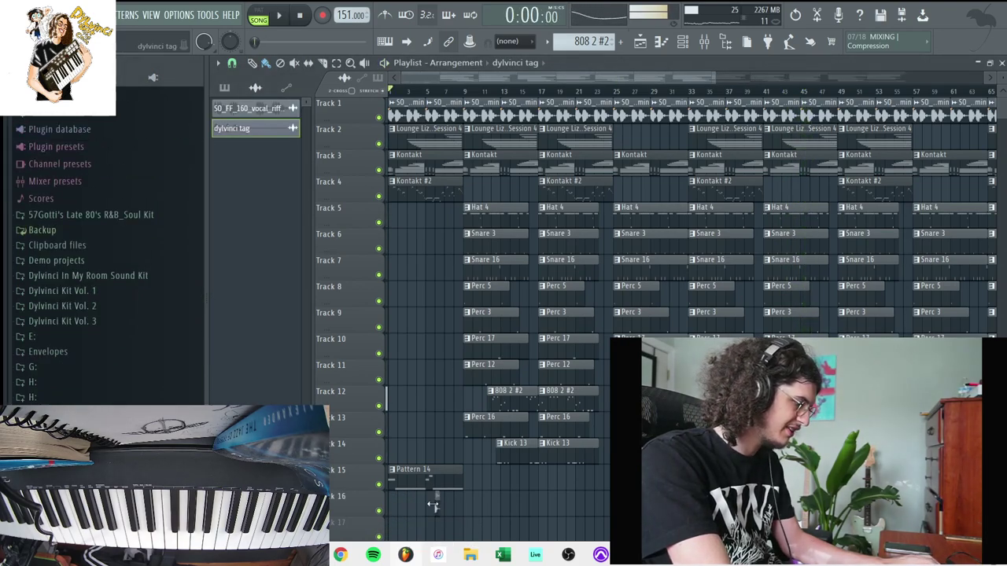
Step: Undo the tag clip's last moves, place it at bar 1 on Track 16, and play the arrangement
{"action": "key", "text": "ctrl+z"}
{"action": "key", "text": "ctrl+z"}
{"action": "key", "text": "ctrl+z"}
{"action": "key", "text": "ctrl+z"}
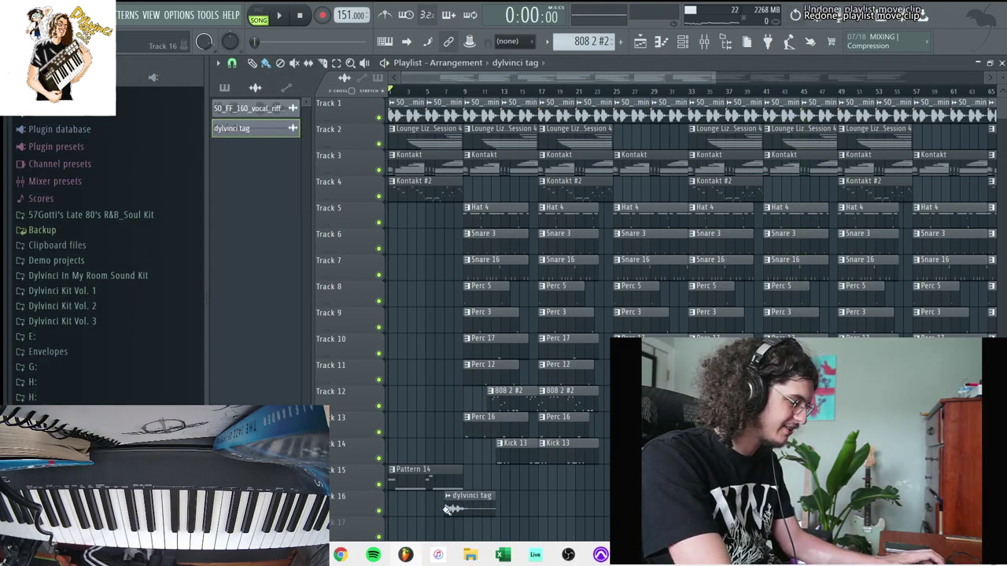
{"action": "left_click_drag", "start_coordinate": [439, 508], "coordinate": [406, 513]}
{"action": "key", "text": "space"}
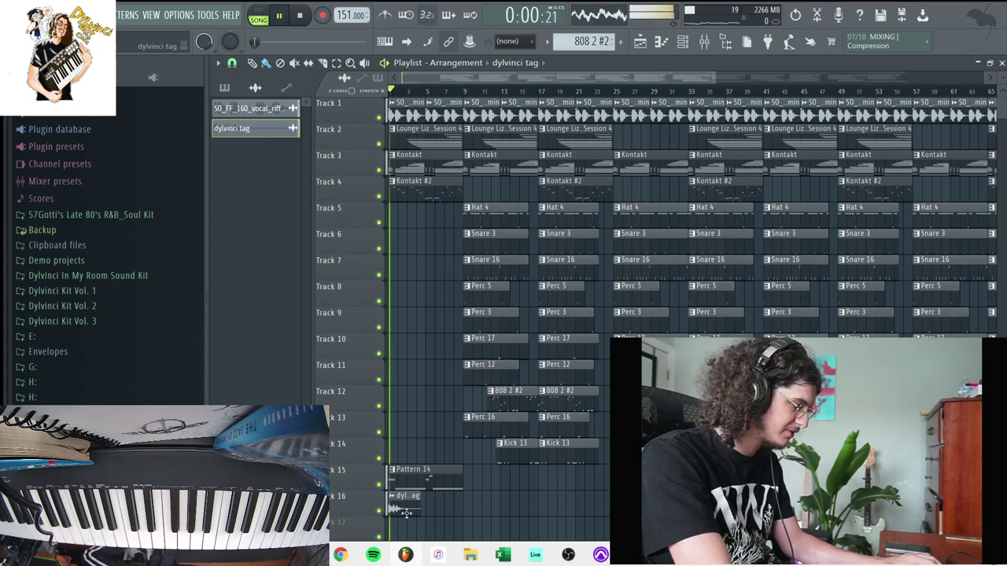
Step: Select the unassigned drum, 808, Kontakt #3 and dylvinci tag channels and route them to the mixer using Insert 4's channel routing
{"action": "left_click", "coordinate": [683, 42]}
{"action": "left_click_drag", "start_coordinate": [253, 116], "coordinate": [255, 119]}
{"action": "left_click", "coordinate": [299, 65]}
{"action": "left_click", "coordinate": [293, 78]}
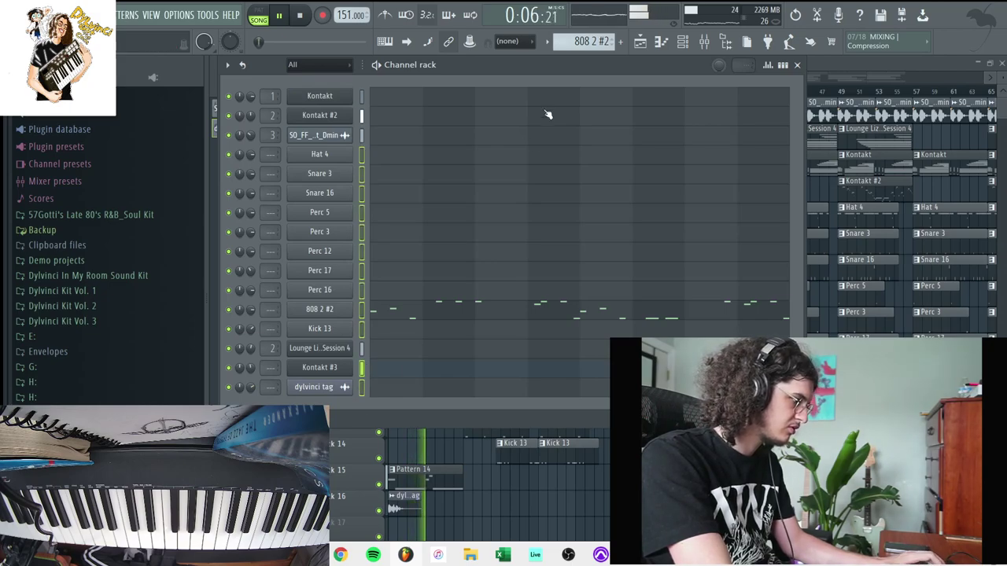
{"action": "left_click", "coordinate": [704, 43]}
{"action": "right_click", "coordinate": [394, 74]}
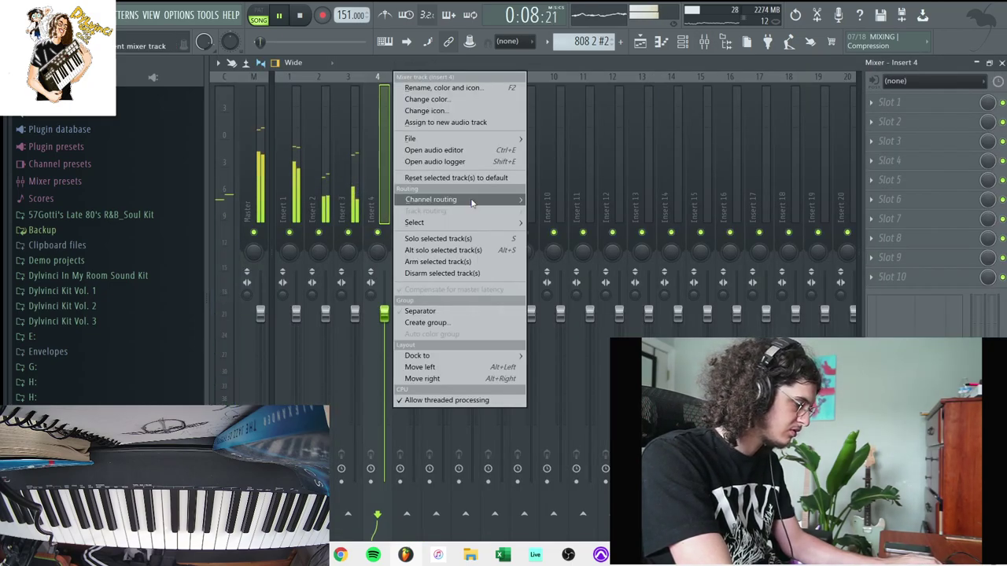
{"action": "mouse_move", "coordinate": [441, 198]}
{"action": "left_click", "coordinate": [587, 211]}
{"action": "left_click", "coordinate": [641, 43]}
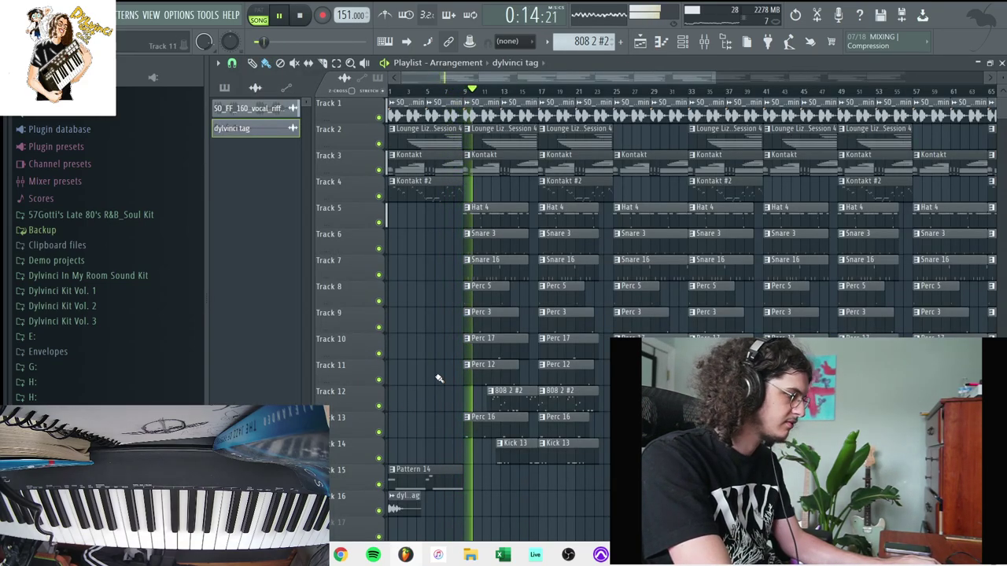
Step: Listen to the arrangement from the start and stop playback
{"action": "left_click", "coordinate": [568, 555]}
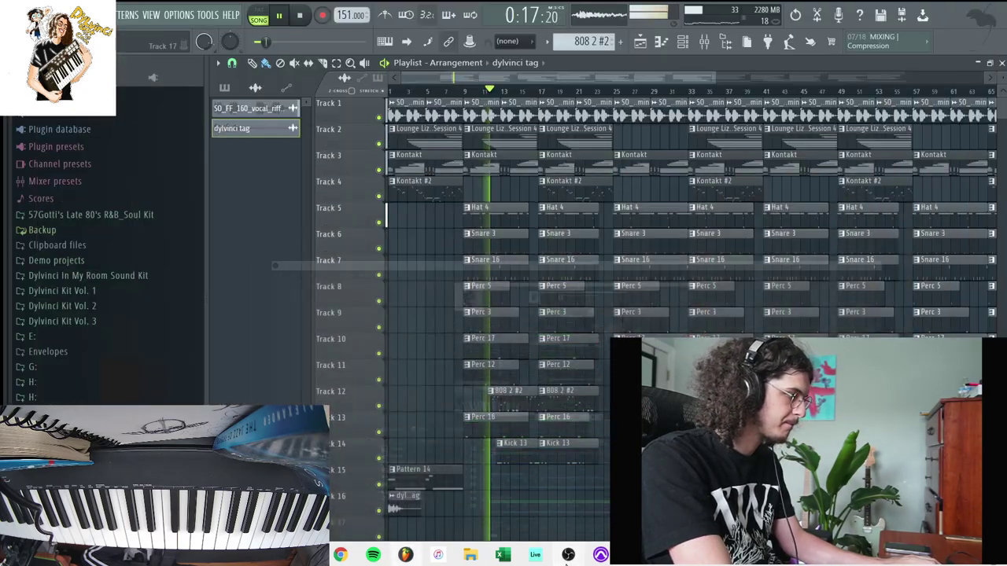
{"action": "left_click", "coordinate": [567, 562]}
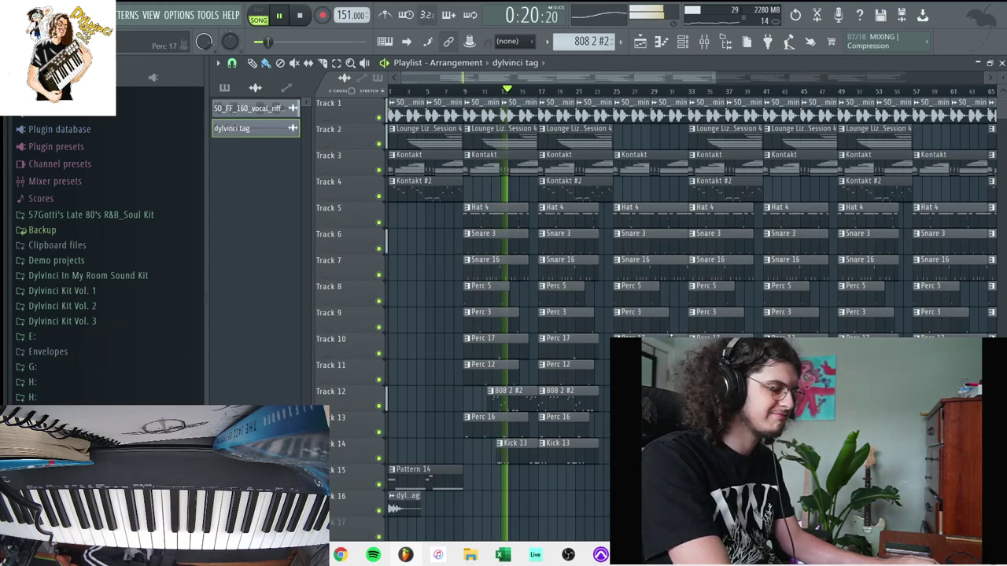
{"action": "key", "text": "space"}
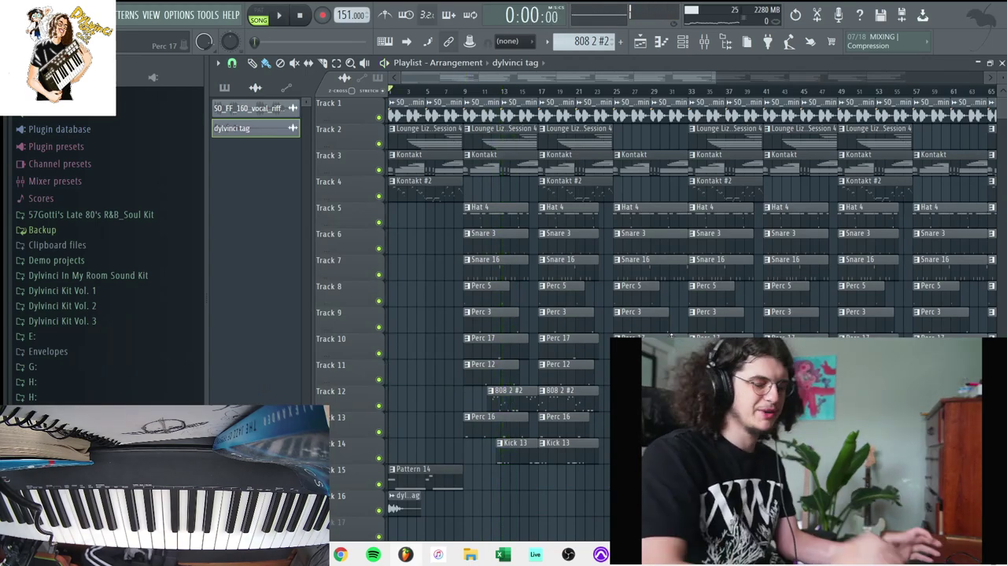